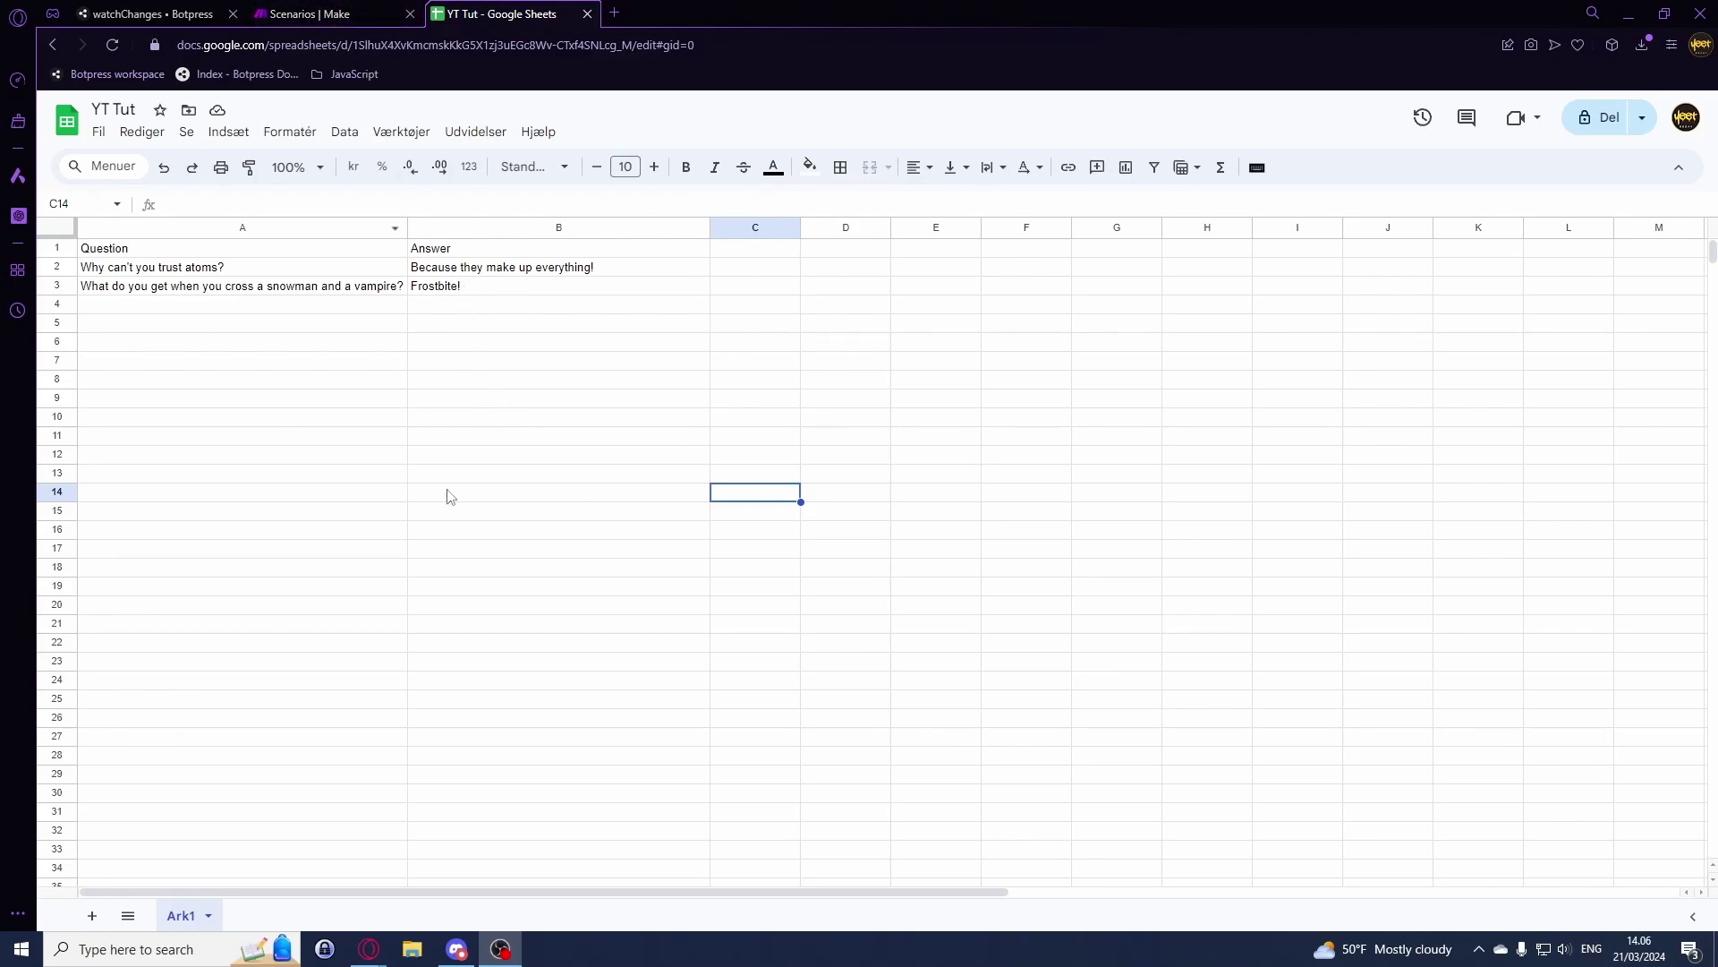
# Step: Start a new Make scenario and add Google Sheets, found by searching 'sheet', as the first app
pyautogui.click(319, 11)
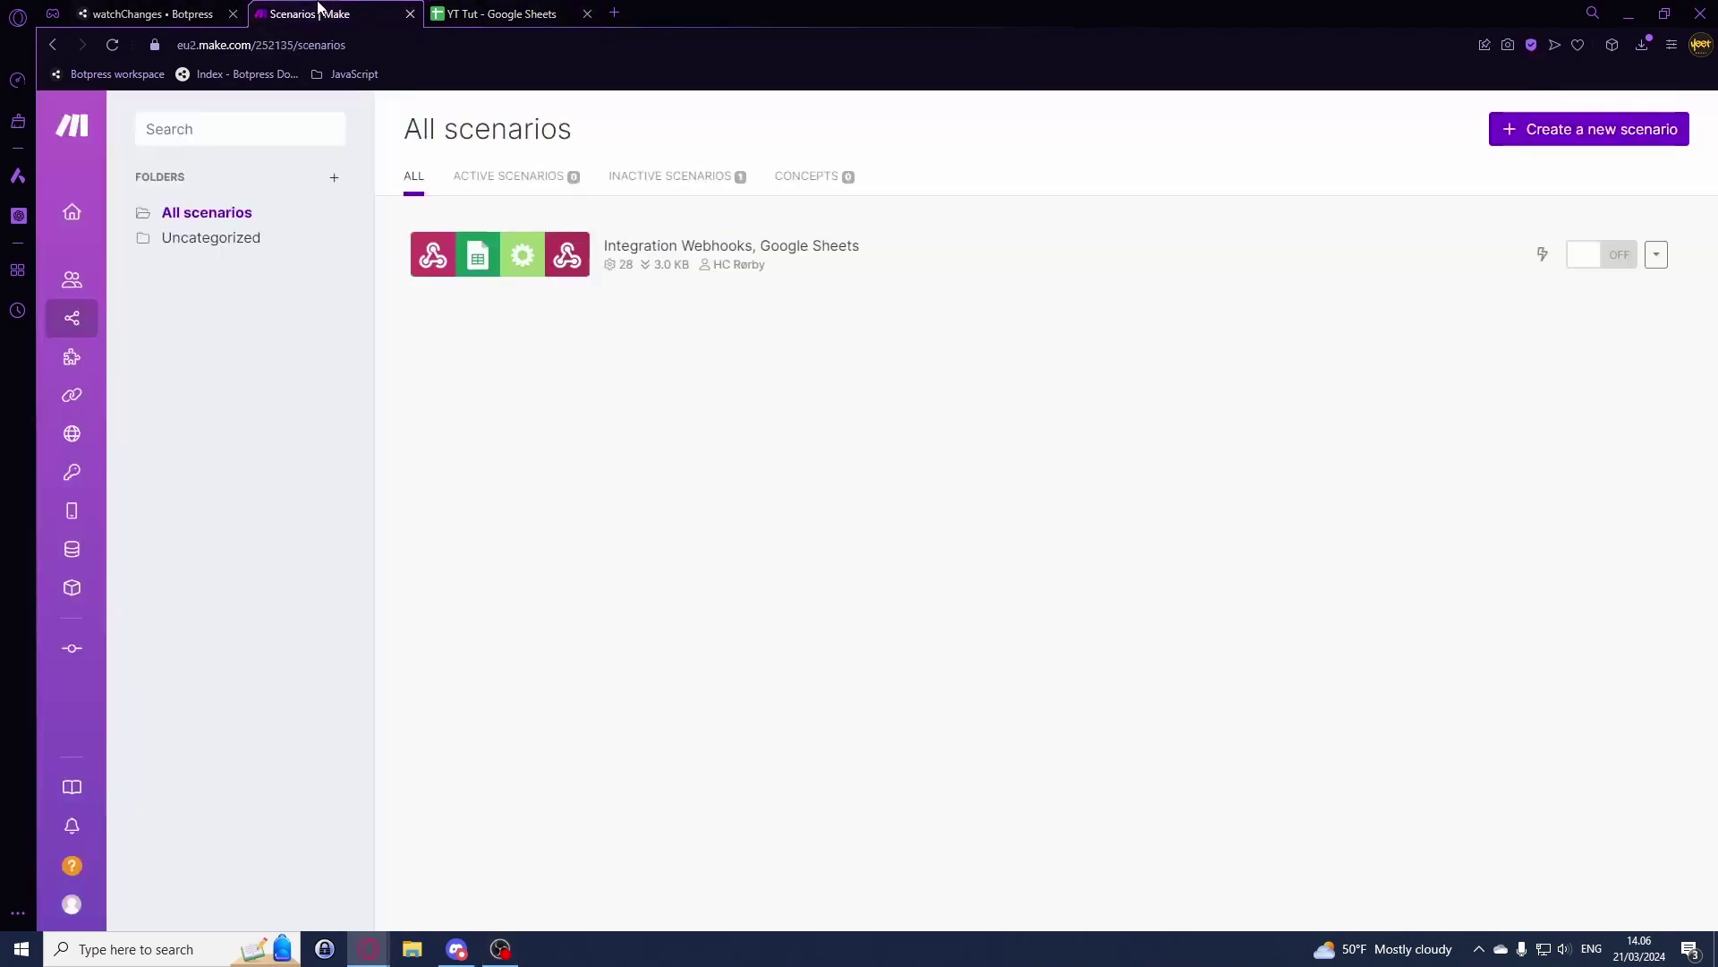
pyautogui.click(1594, 130)
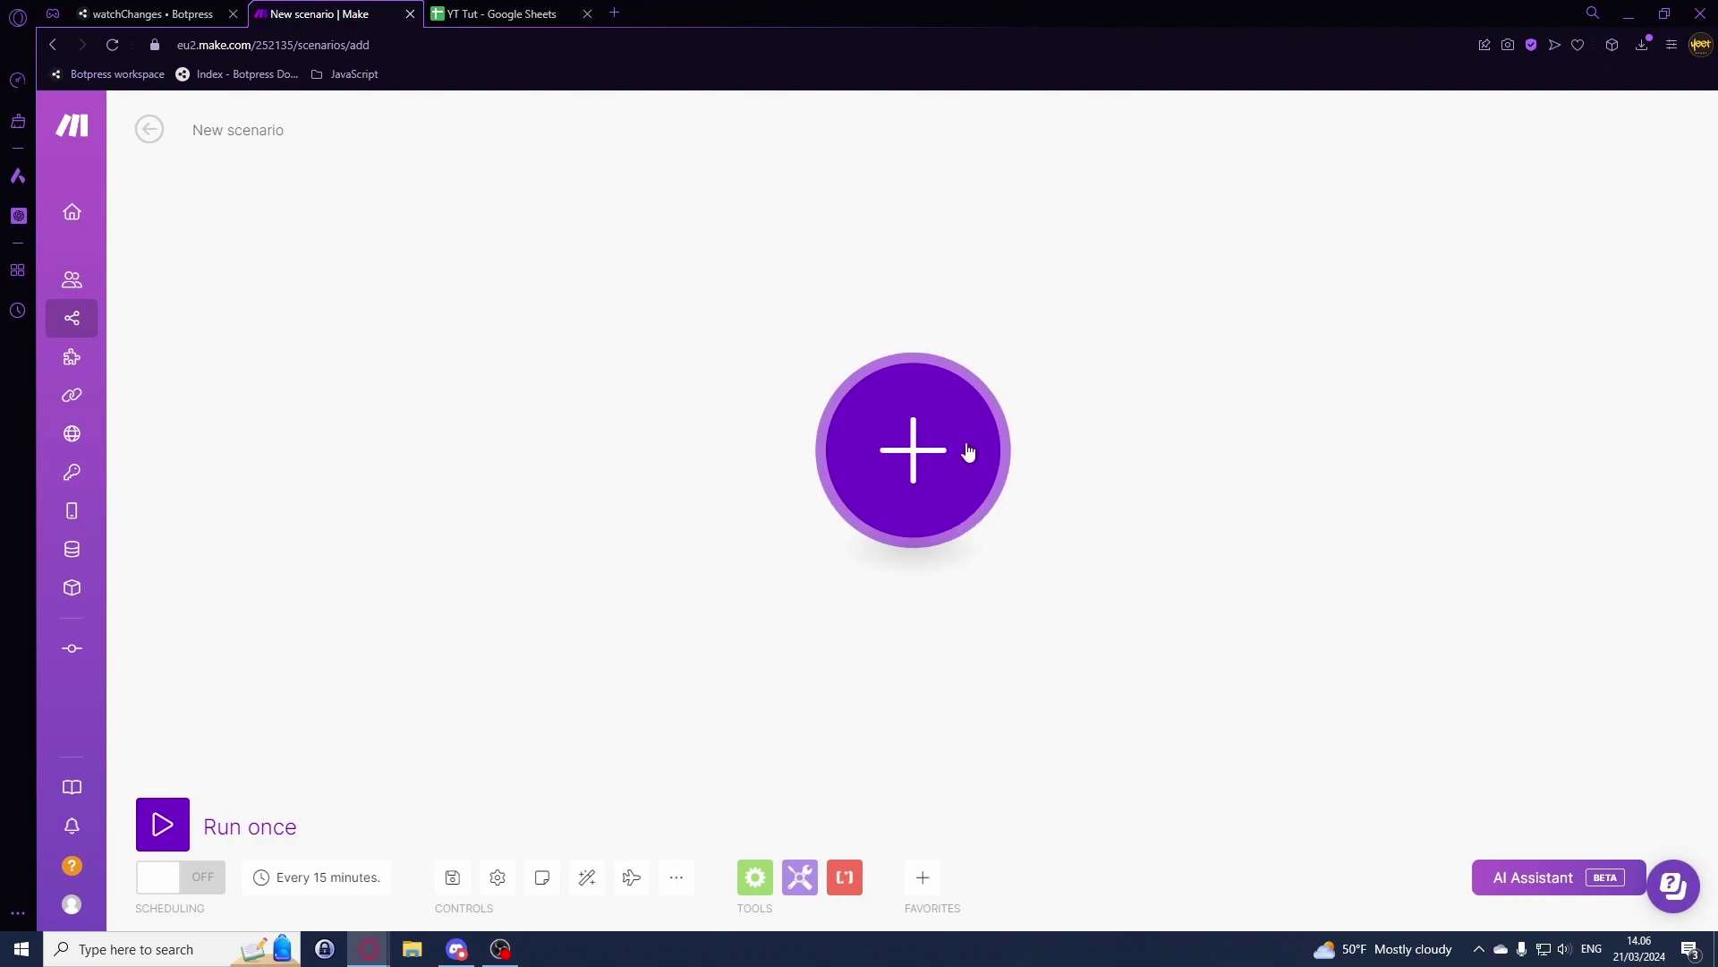
pyautogui.click(968, 452)
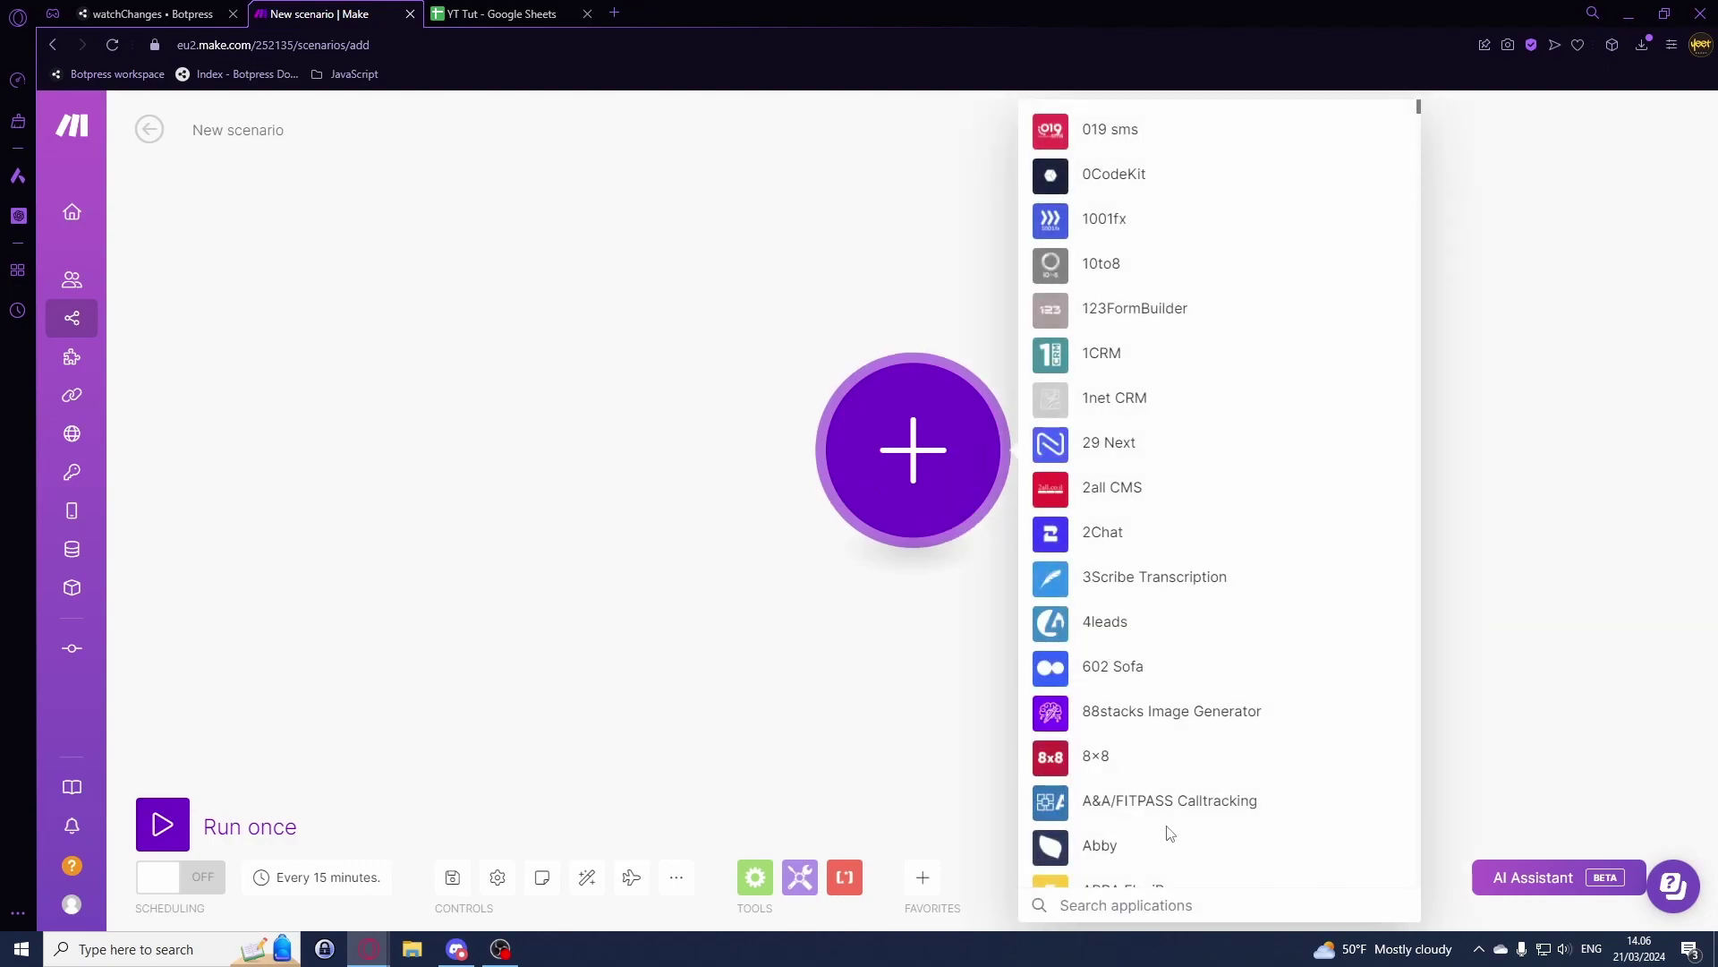
pyautogui.write('sheet')
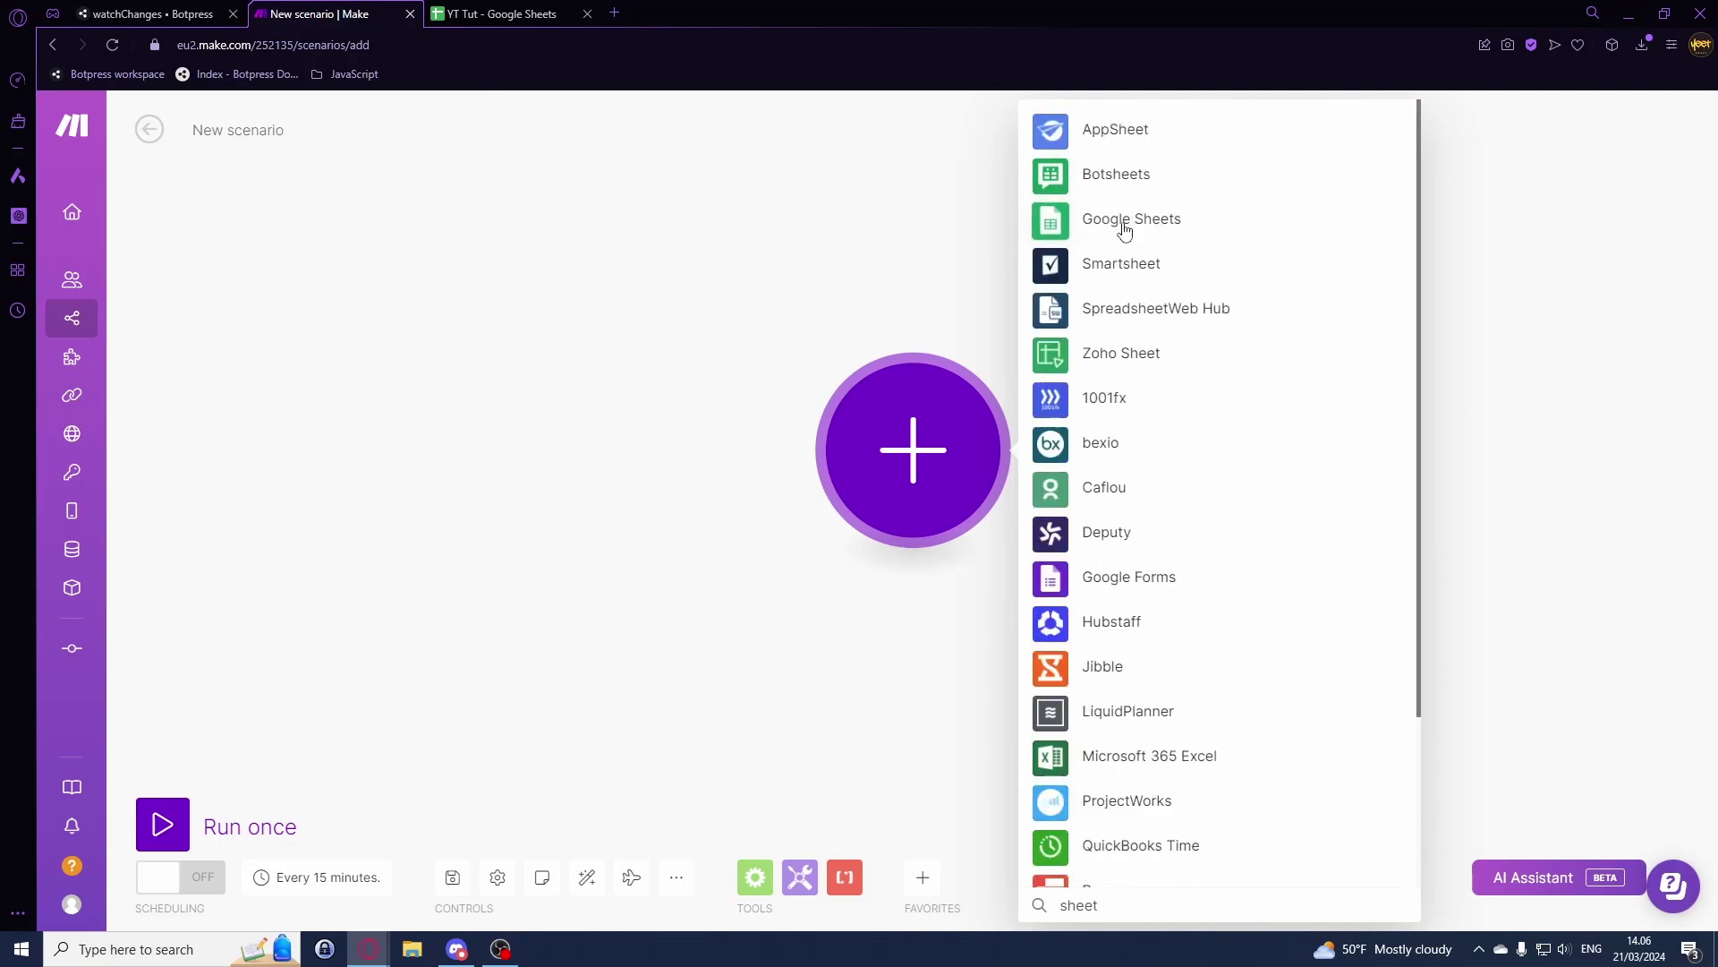
pyautogui.click(1125, 226)
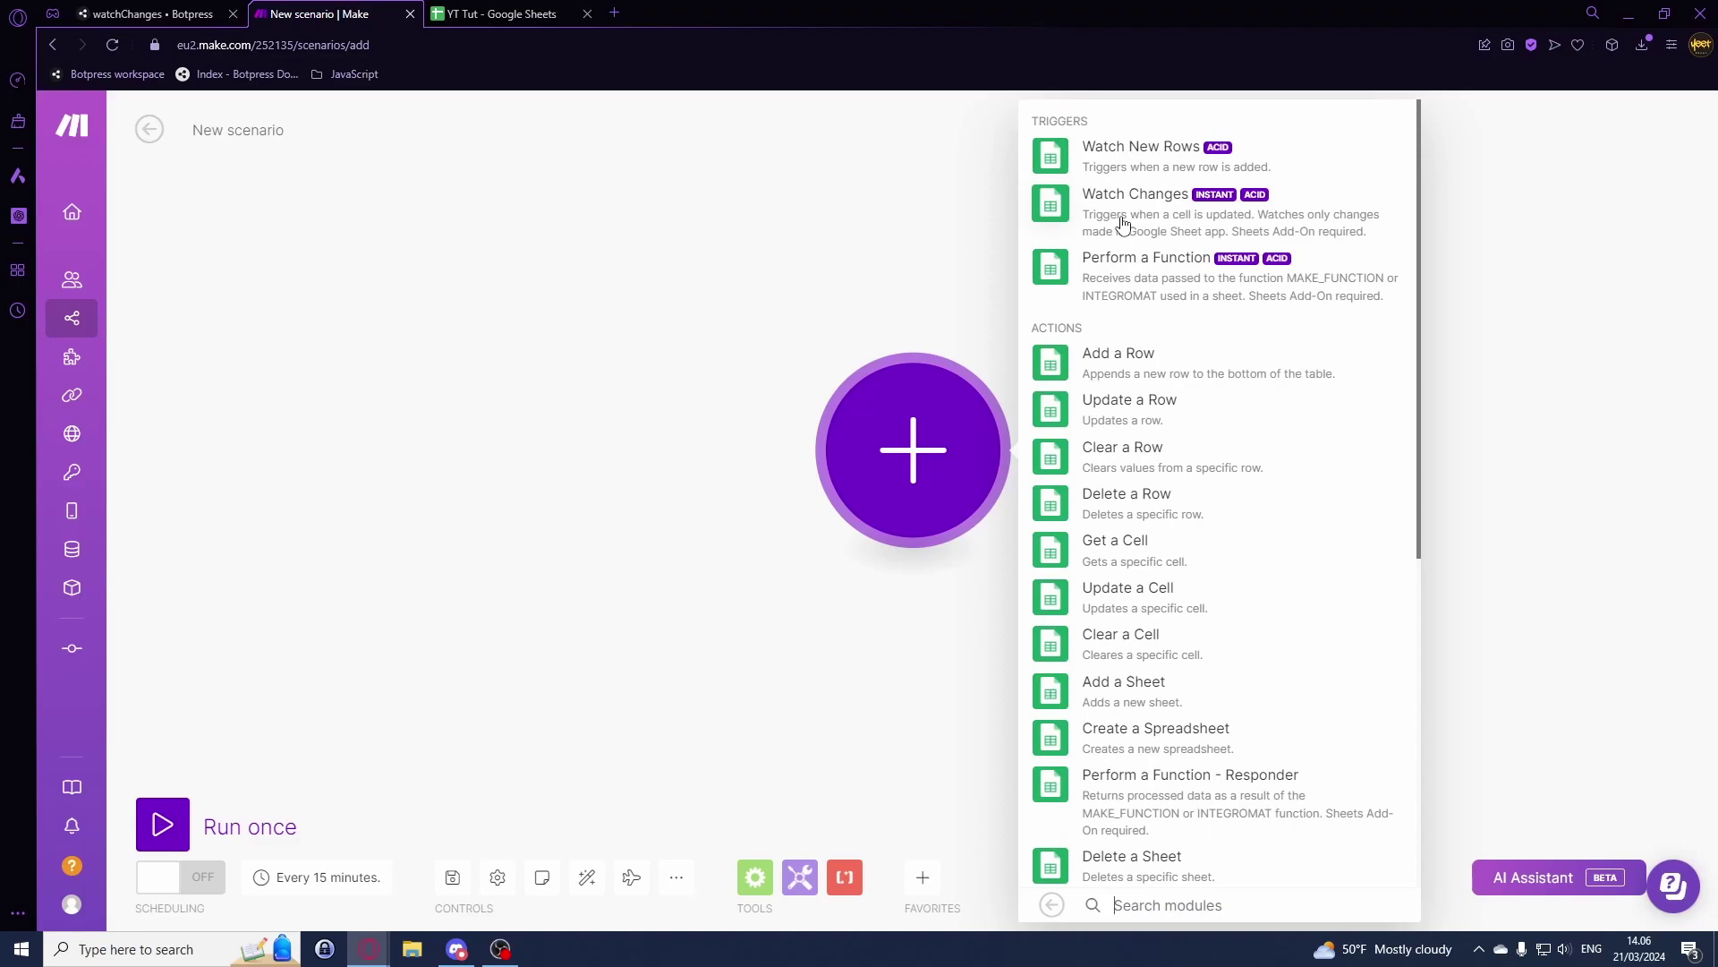
# Step: Use Watch Changes as the trigger and begin adding a new webhook
pyautogui.click(1174, 222)
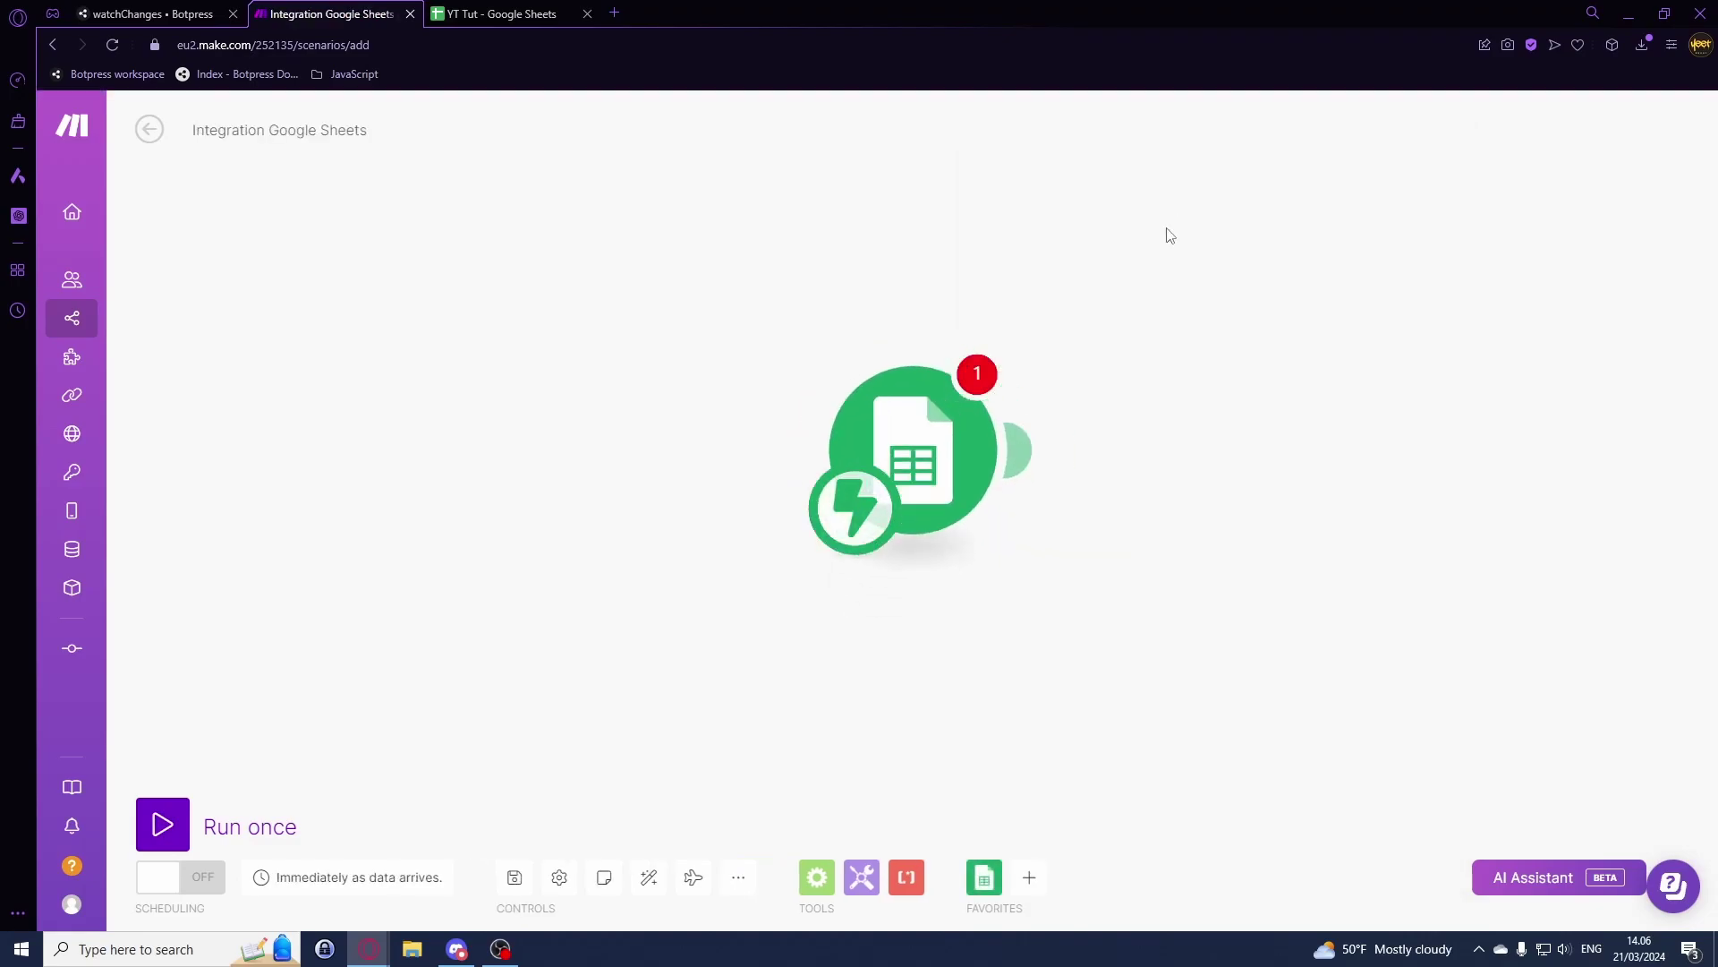
pyautogui.click(1251, 445)
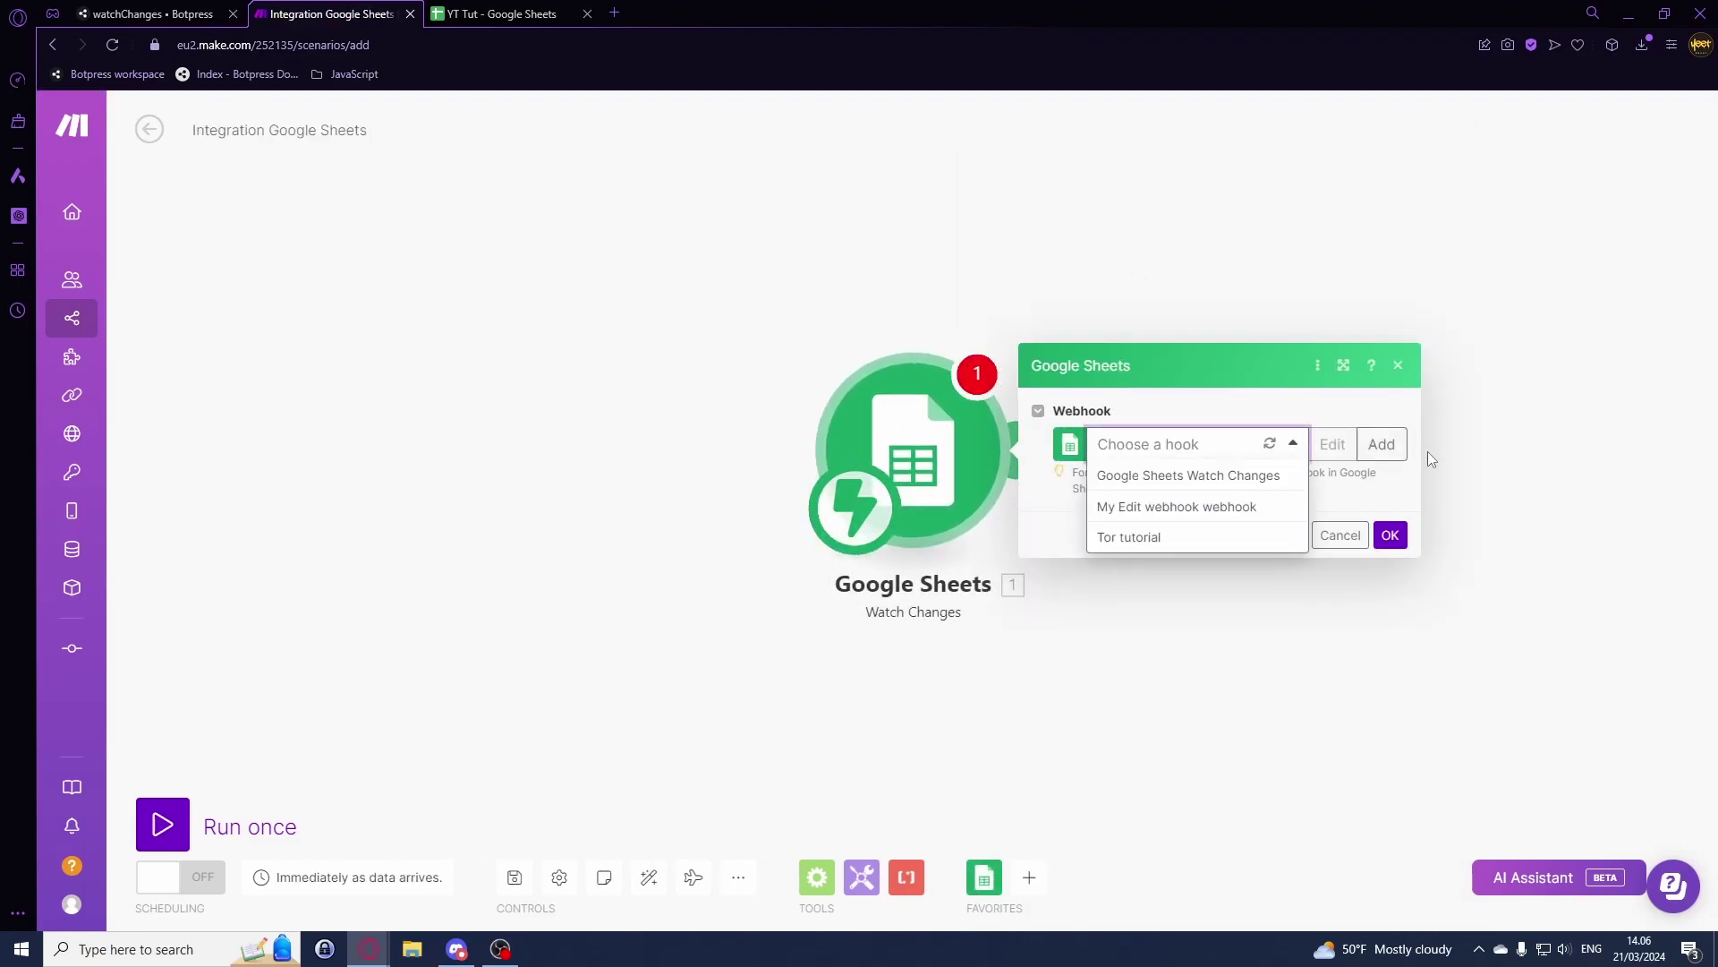
pyautogui.click(1392, 449)
# Step: Name the webhook 'For tutorial', save it, and copy its address
pyautogui.tripleClick(1201, 436)
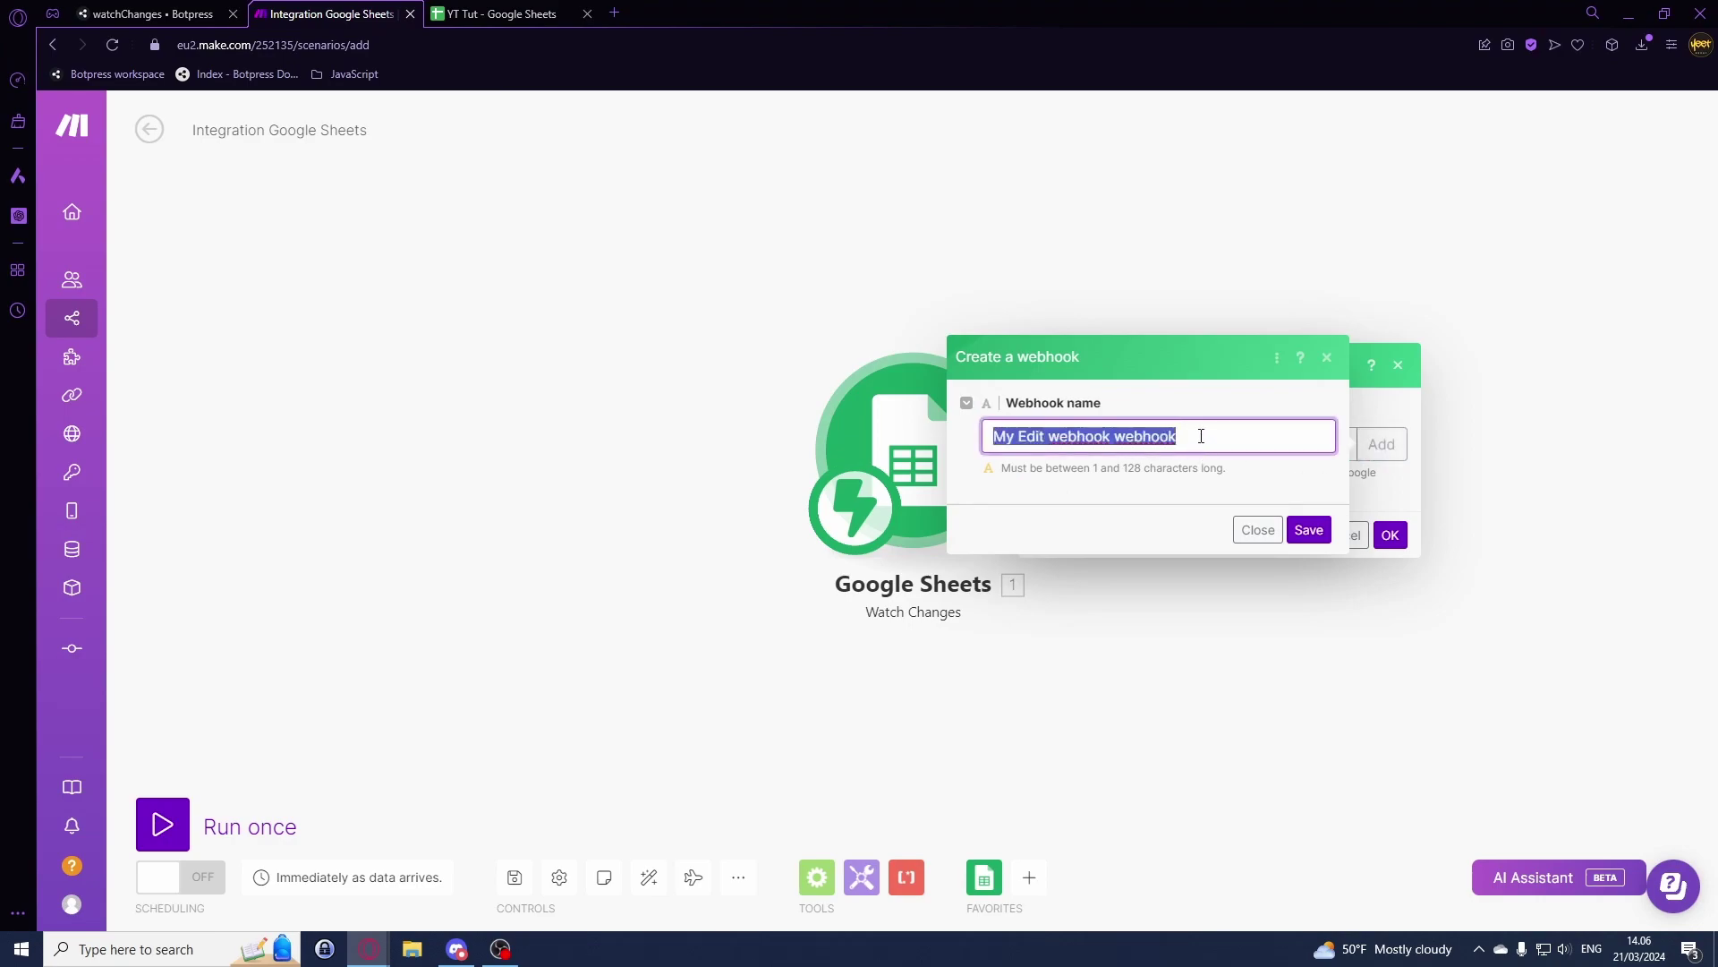
pyautogui.write('For tutorial')
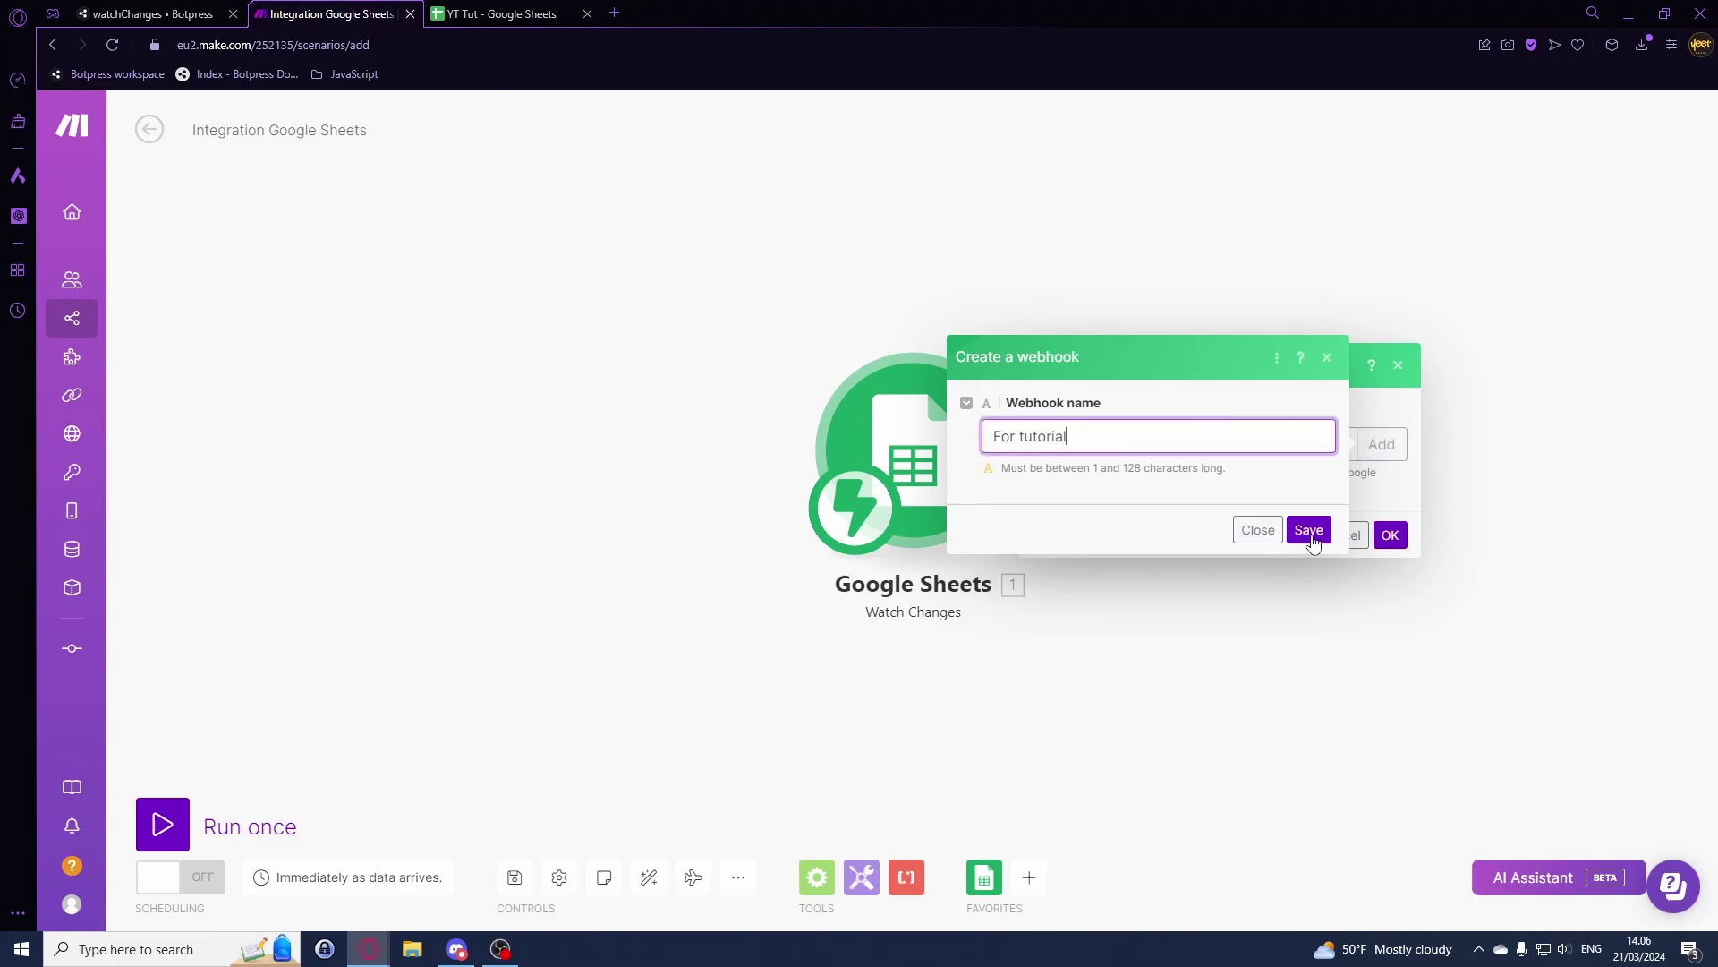
pyautogui.click(1308, 531)
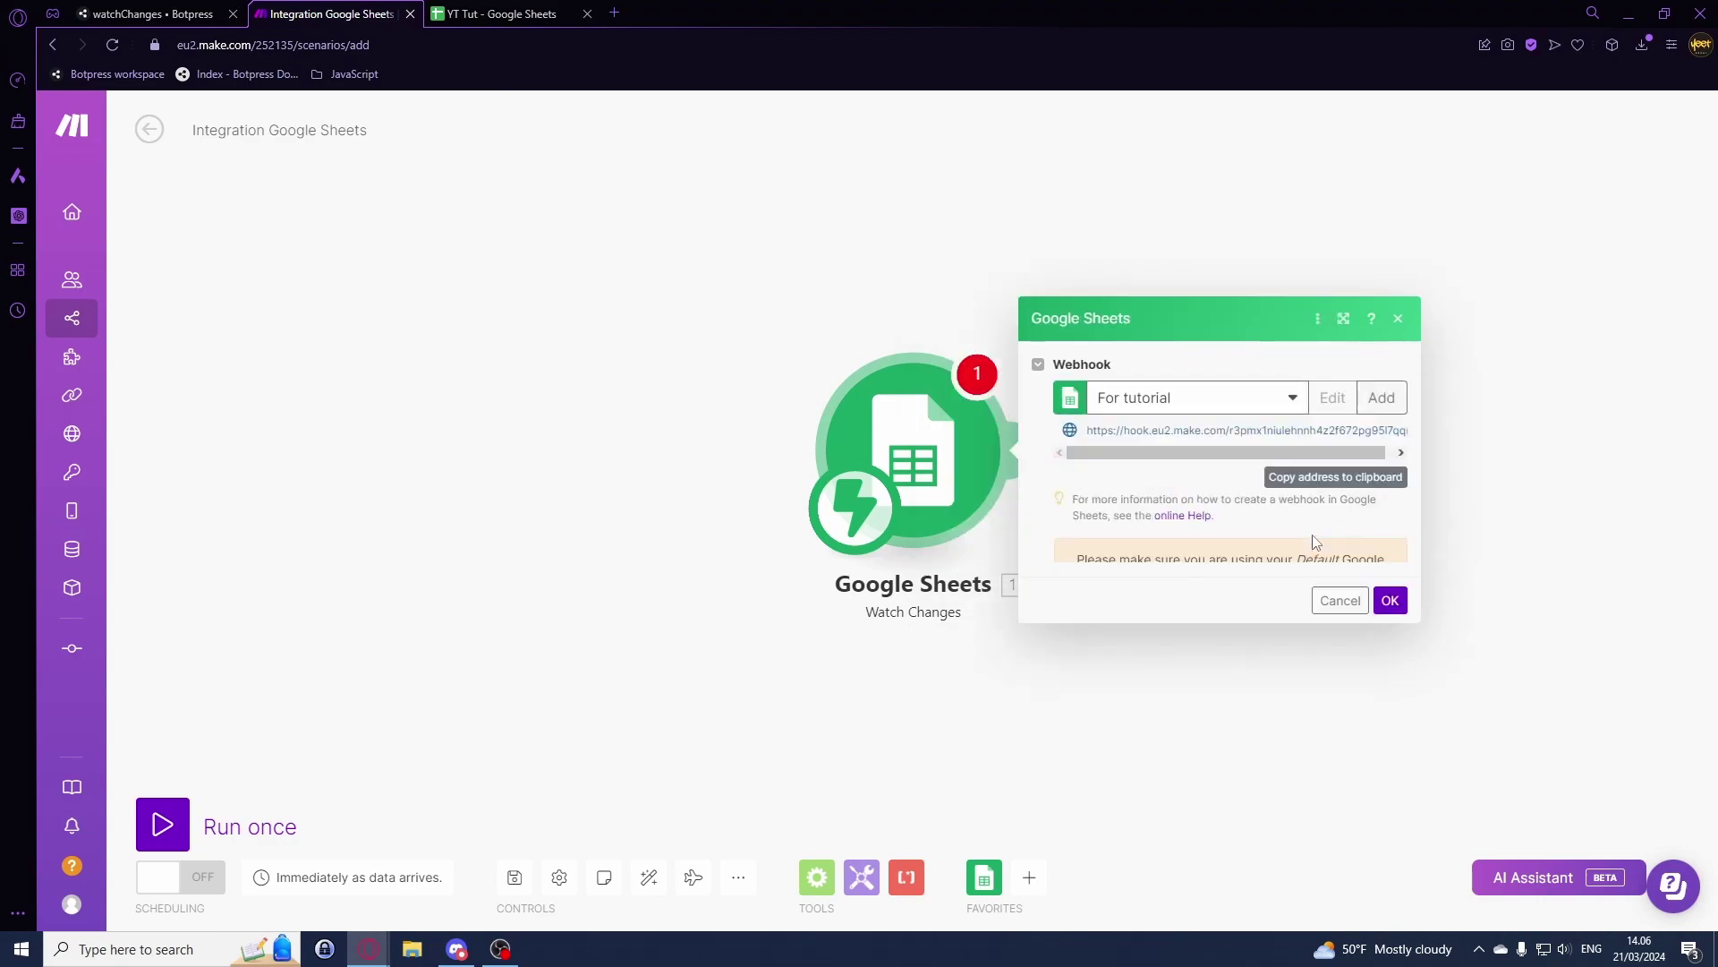
pyautogui.click(1285, 447)
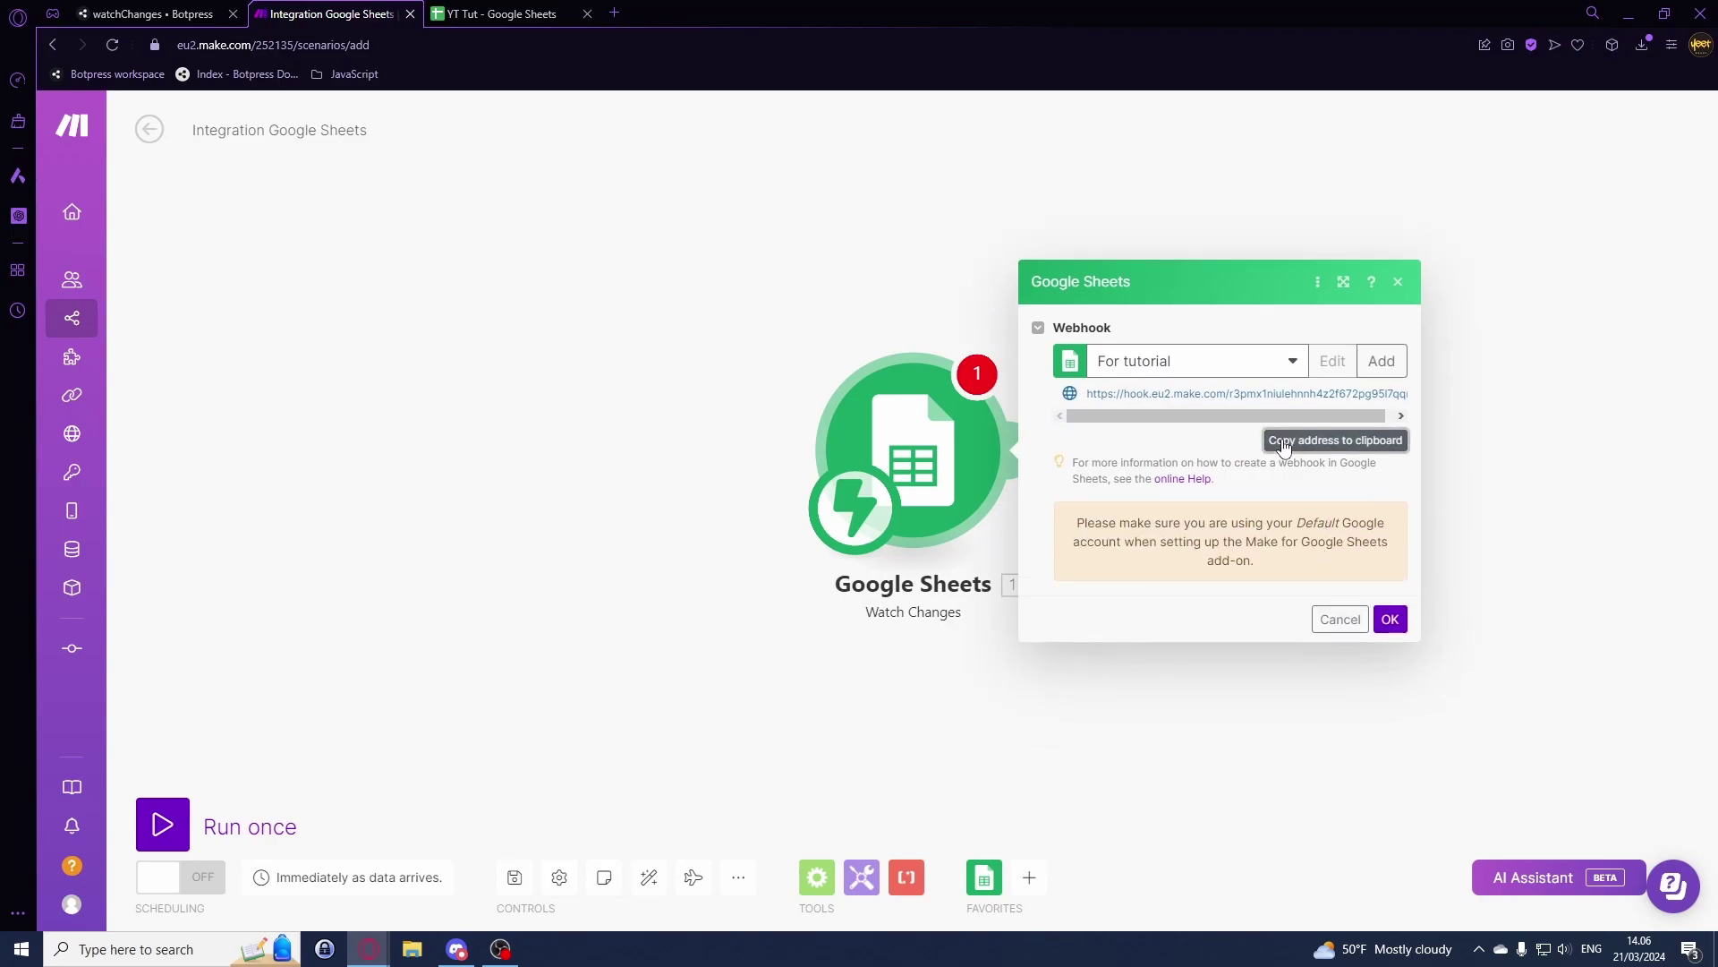
pyautogui.click(481, 11)
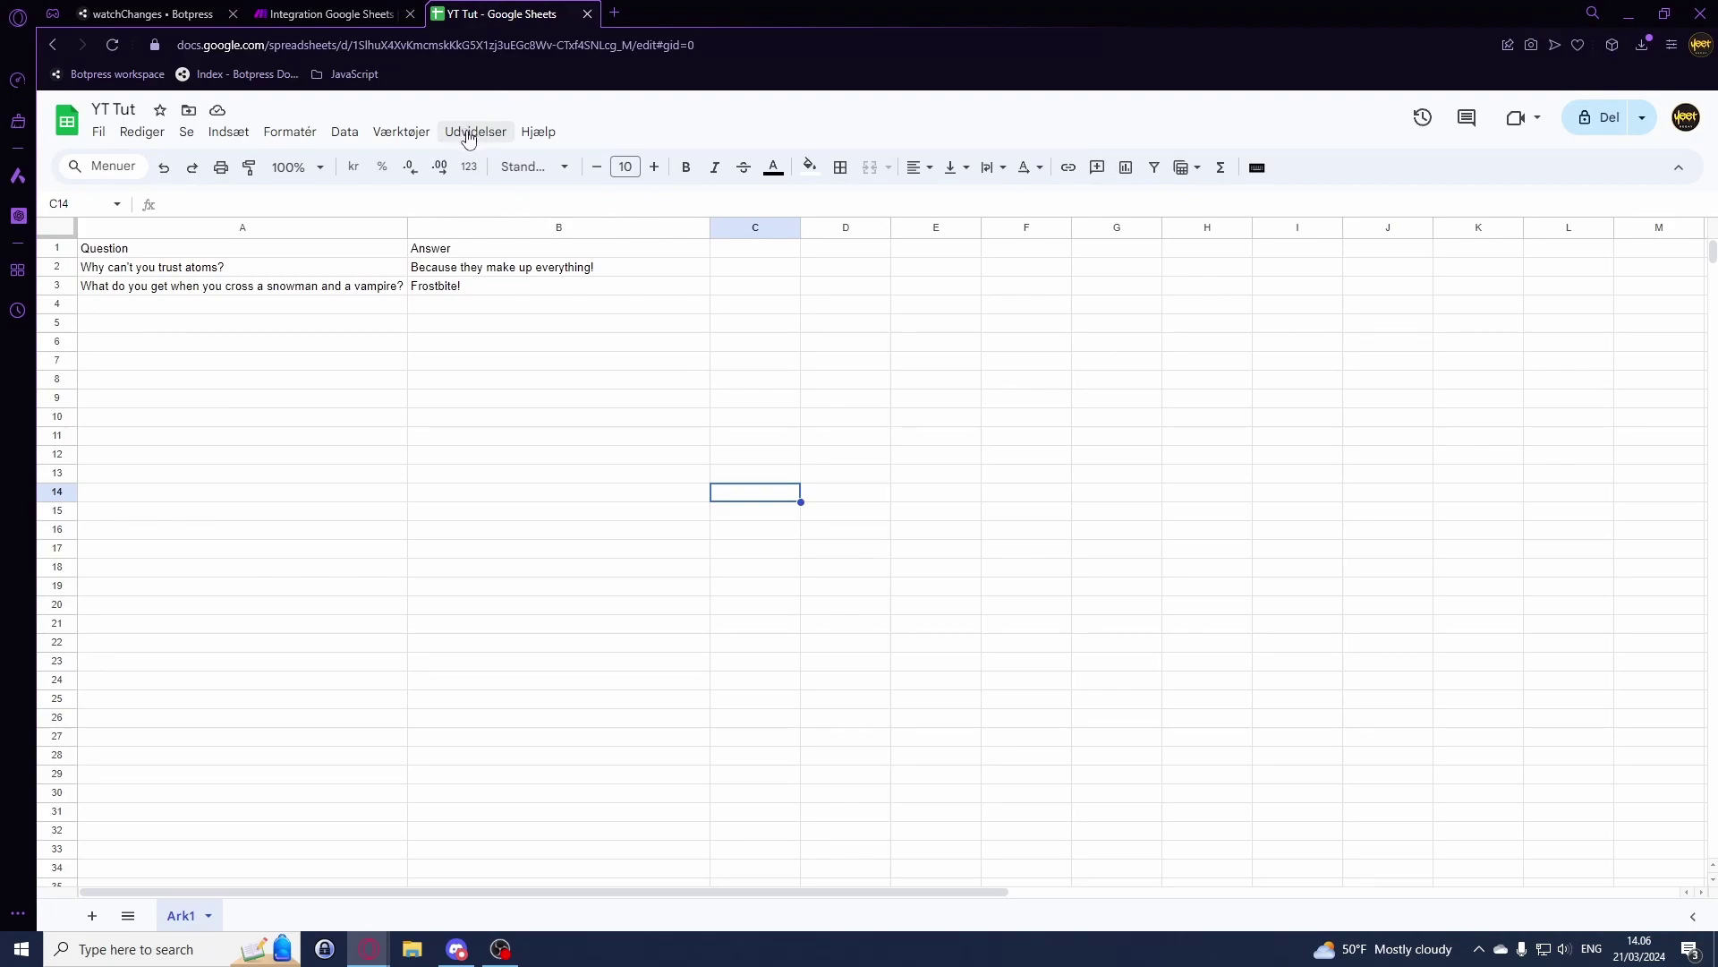
# Step: Open the Workspace Marketplace from the sheet's Extensions > Add-ons menu
pyautogui.click(470, 134)
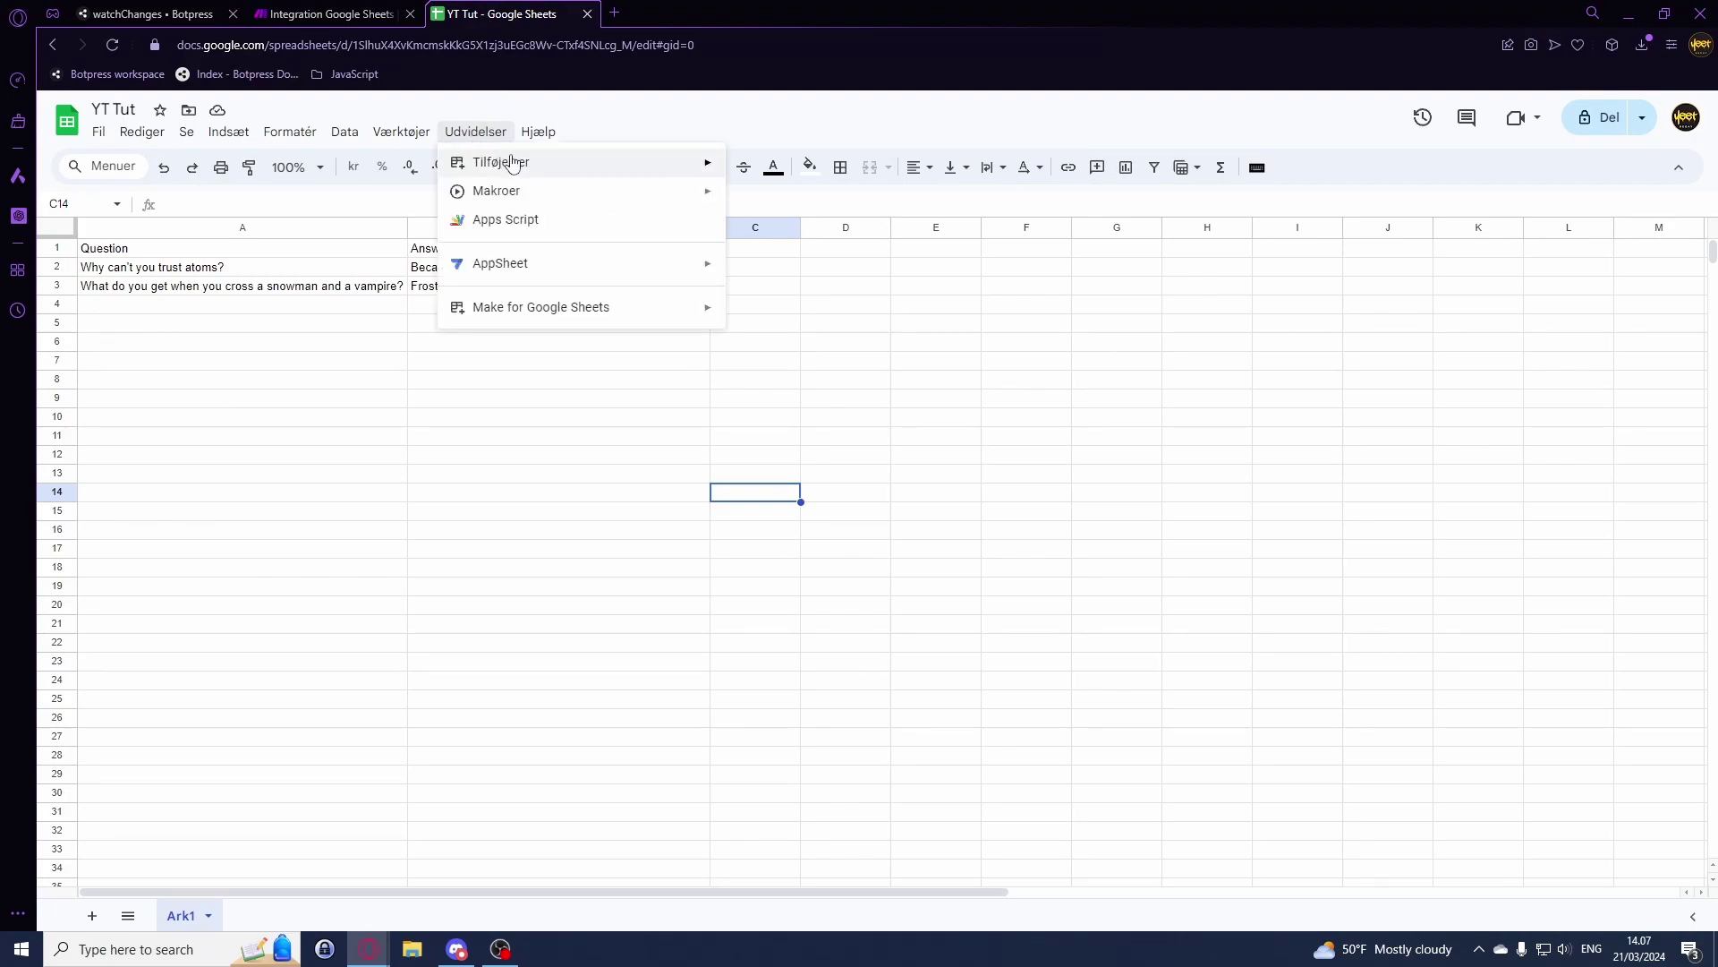
pyautogui.moveTo(520, 171)
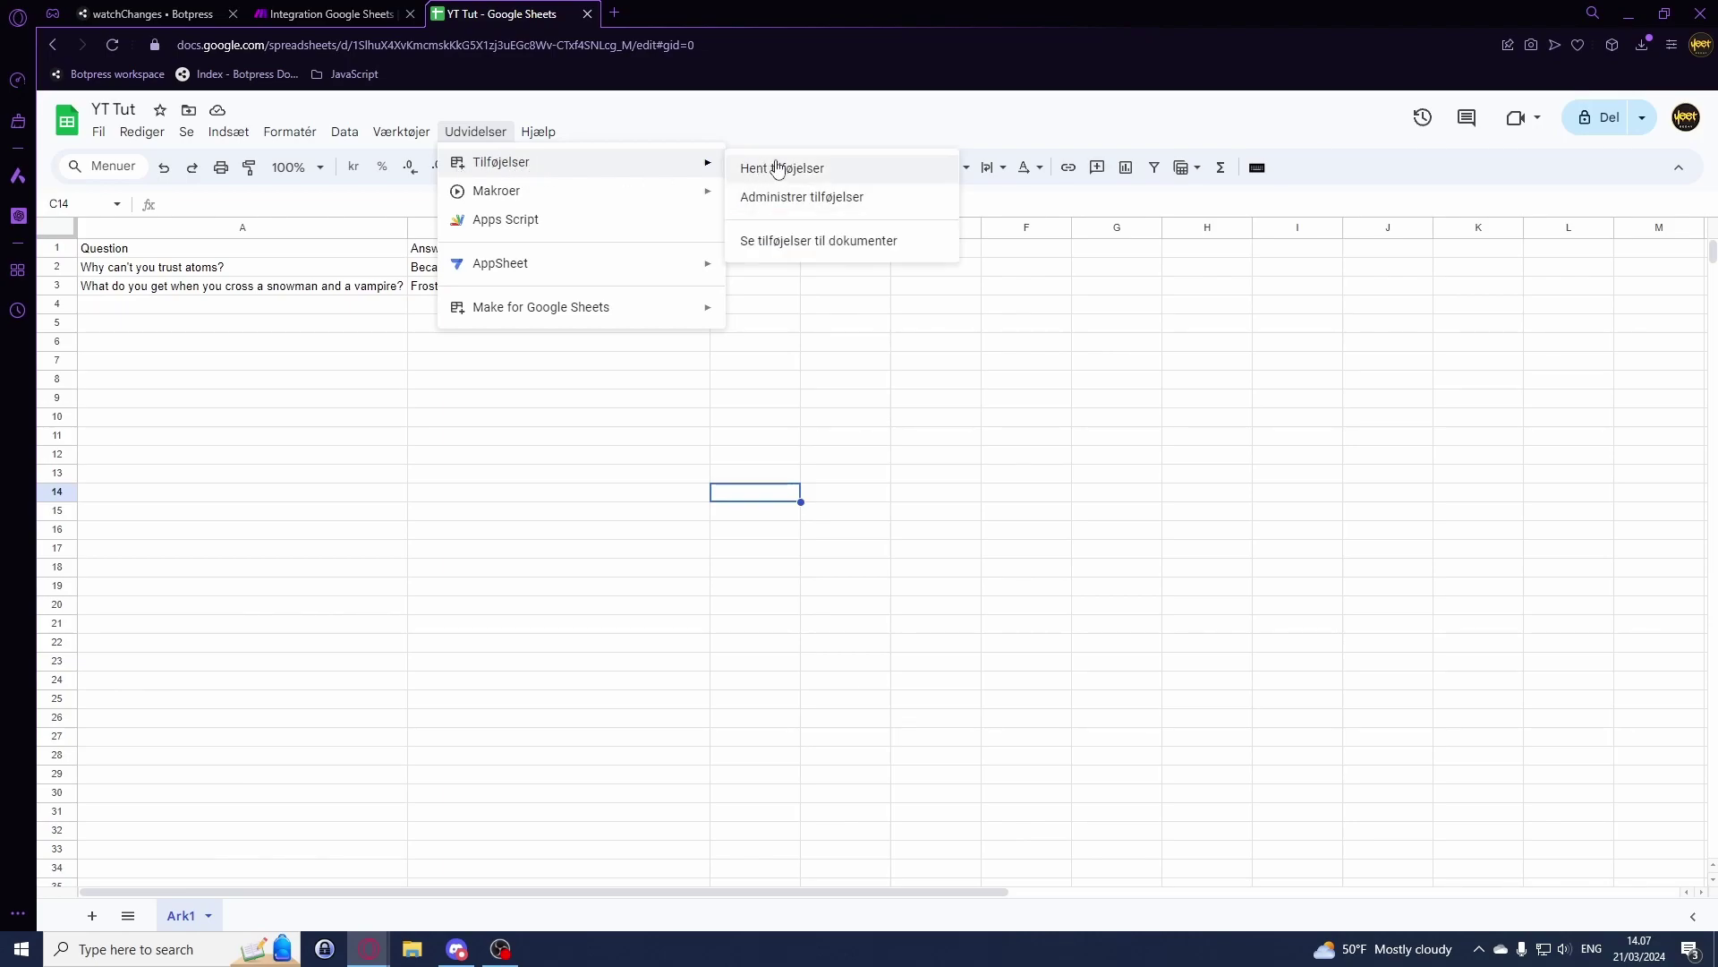
pyautogui.click(833, 170)
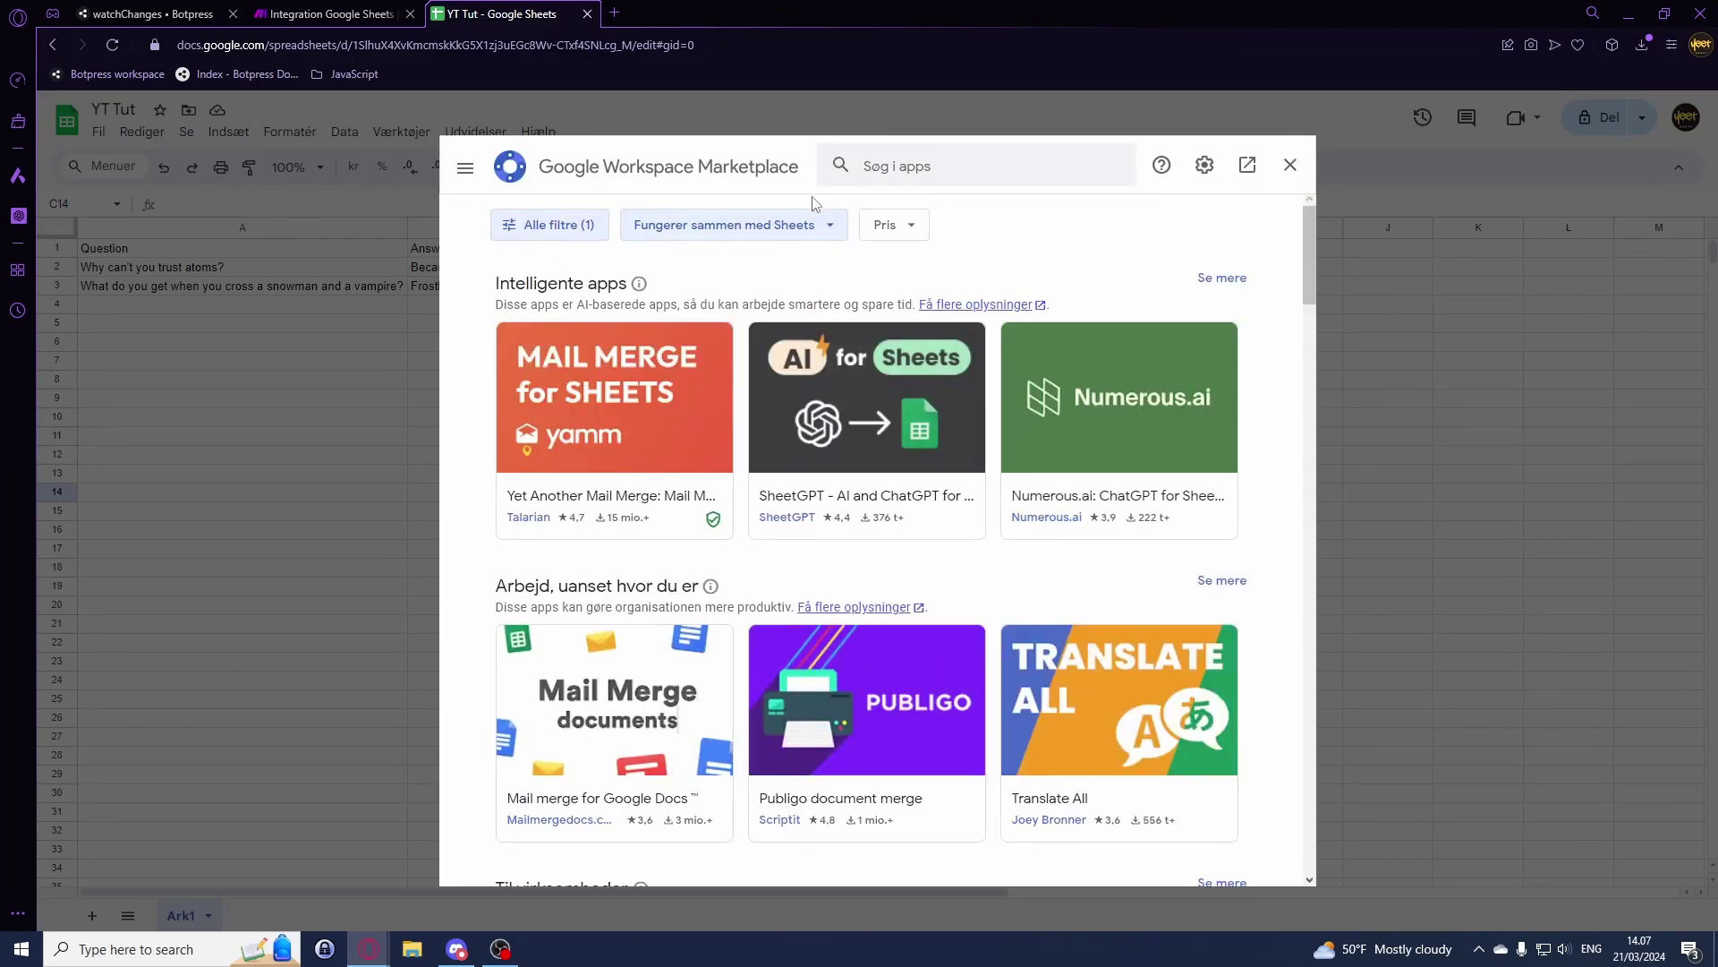
# Step: Search the marketplace for 'Make' and check that Make for Google Sheets is installed
pyautogui.click(930, 168)
pyautogui.write('MAK')
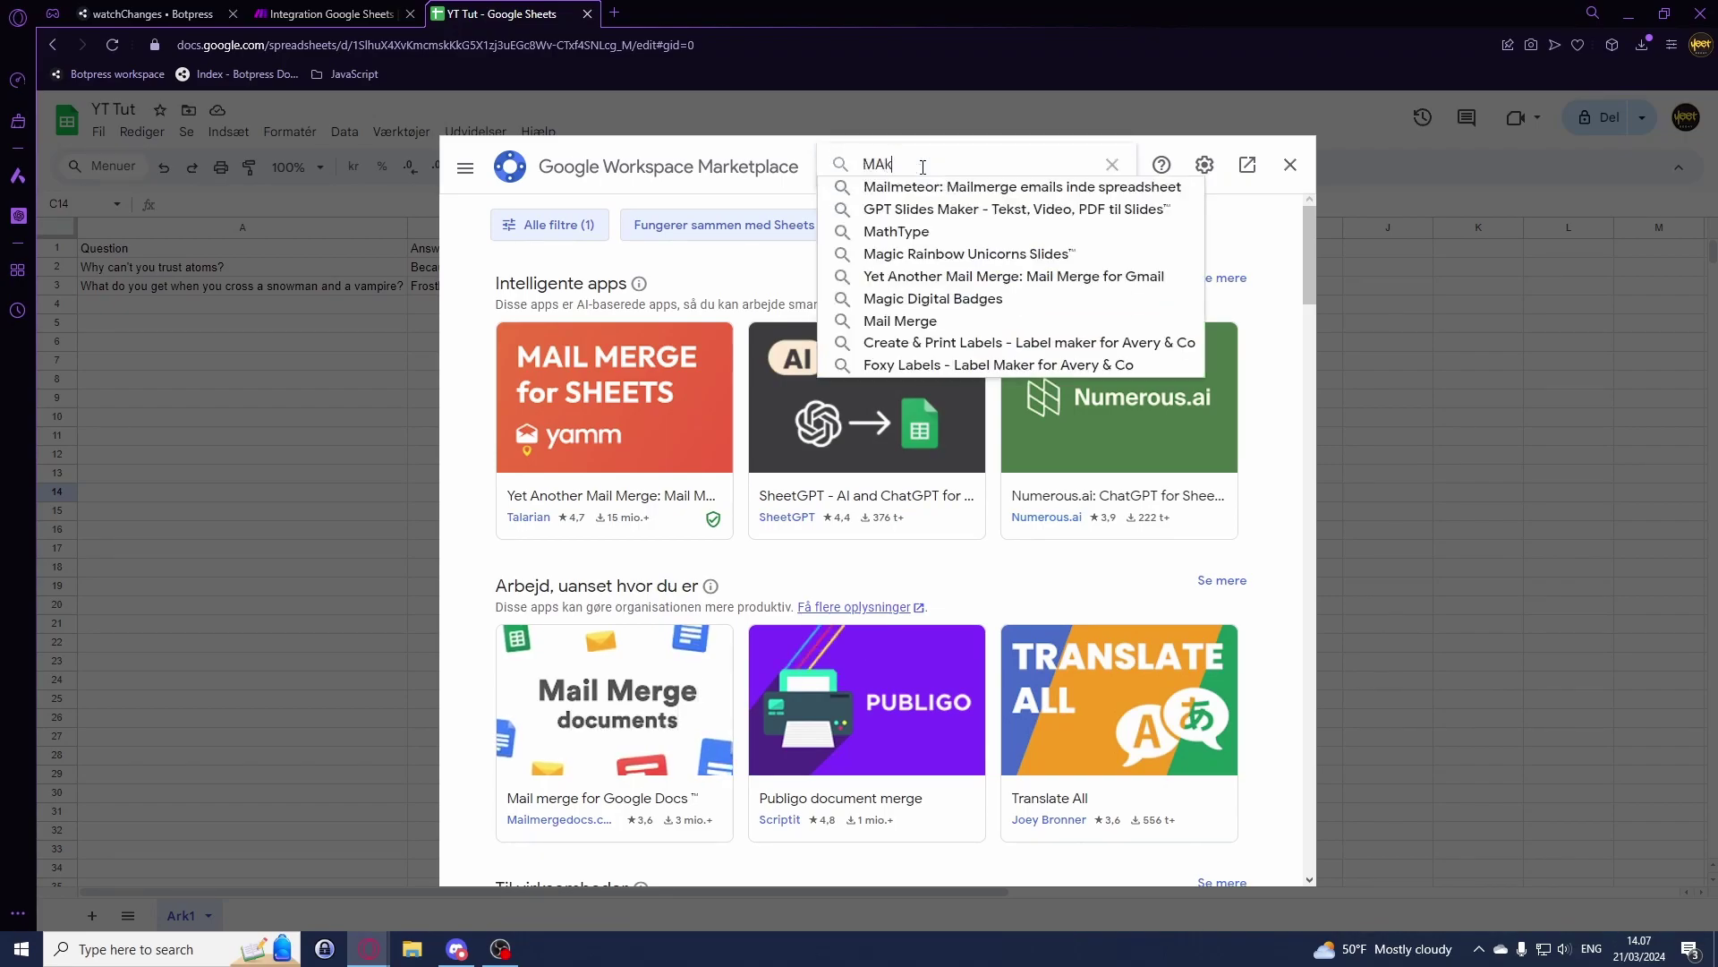
pyautogui.write('E')
pyautogui.press('BackSpace')
pyautogui.press('BackSpace')
pyautogui.press('BackSpace')
pyautogui.write('ake')
pyautogui.press('Return')
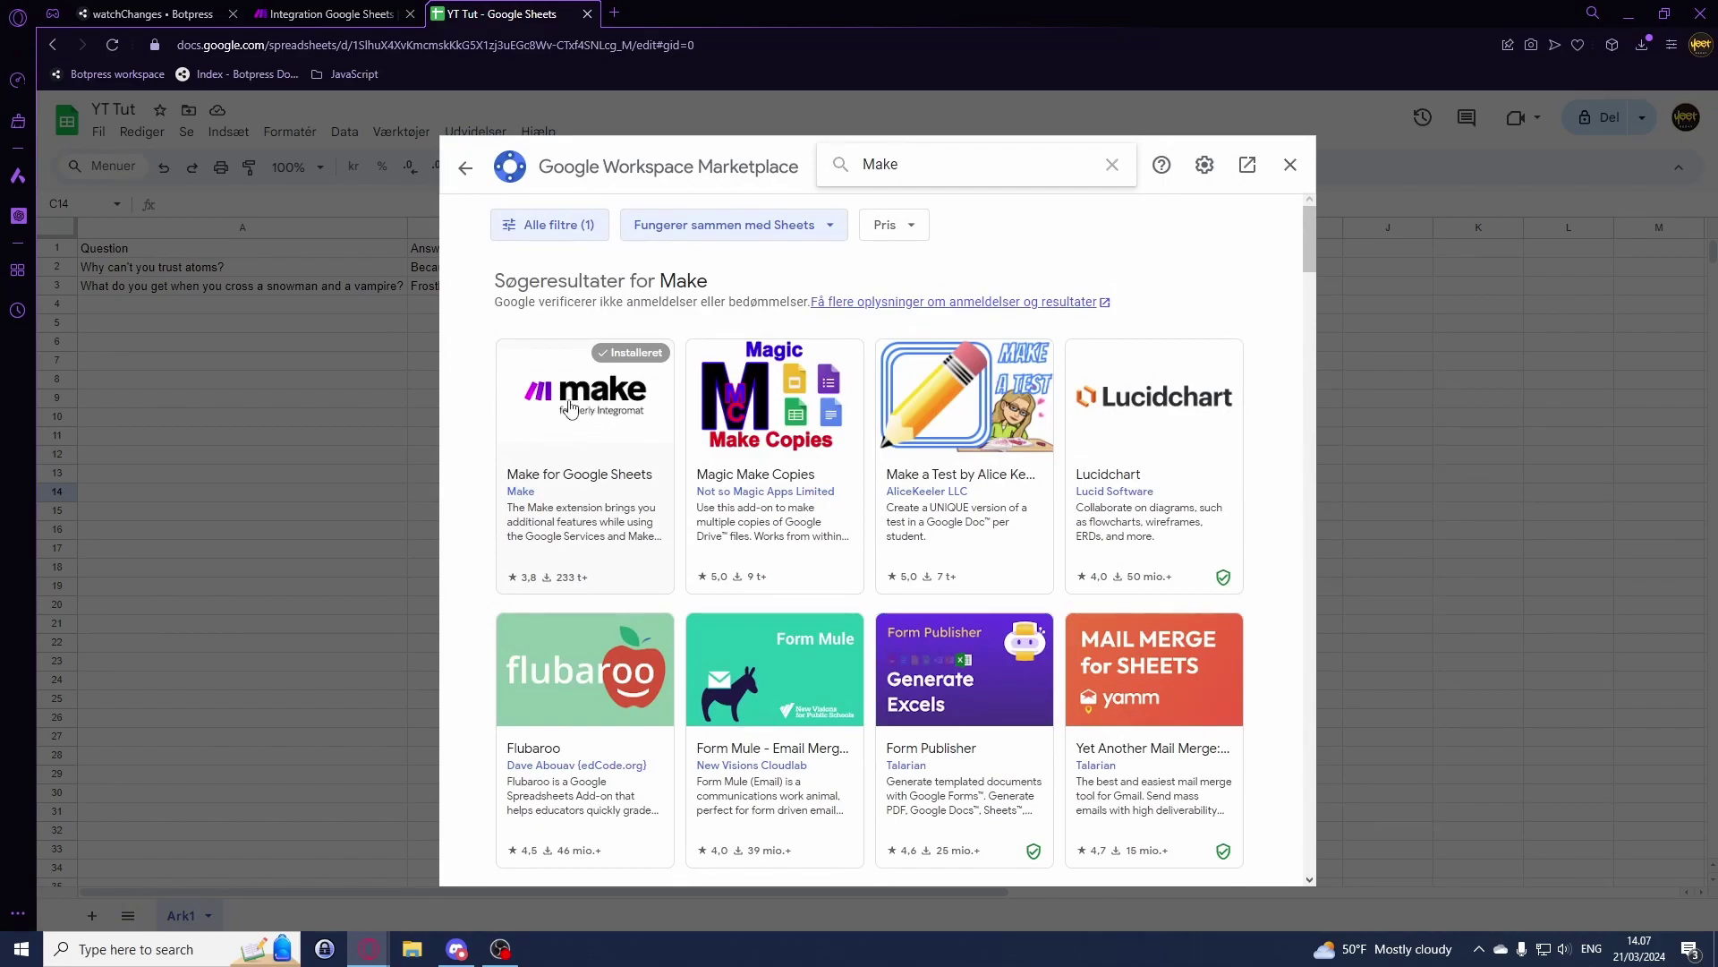
pyautogui.click(569, 407)
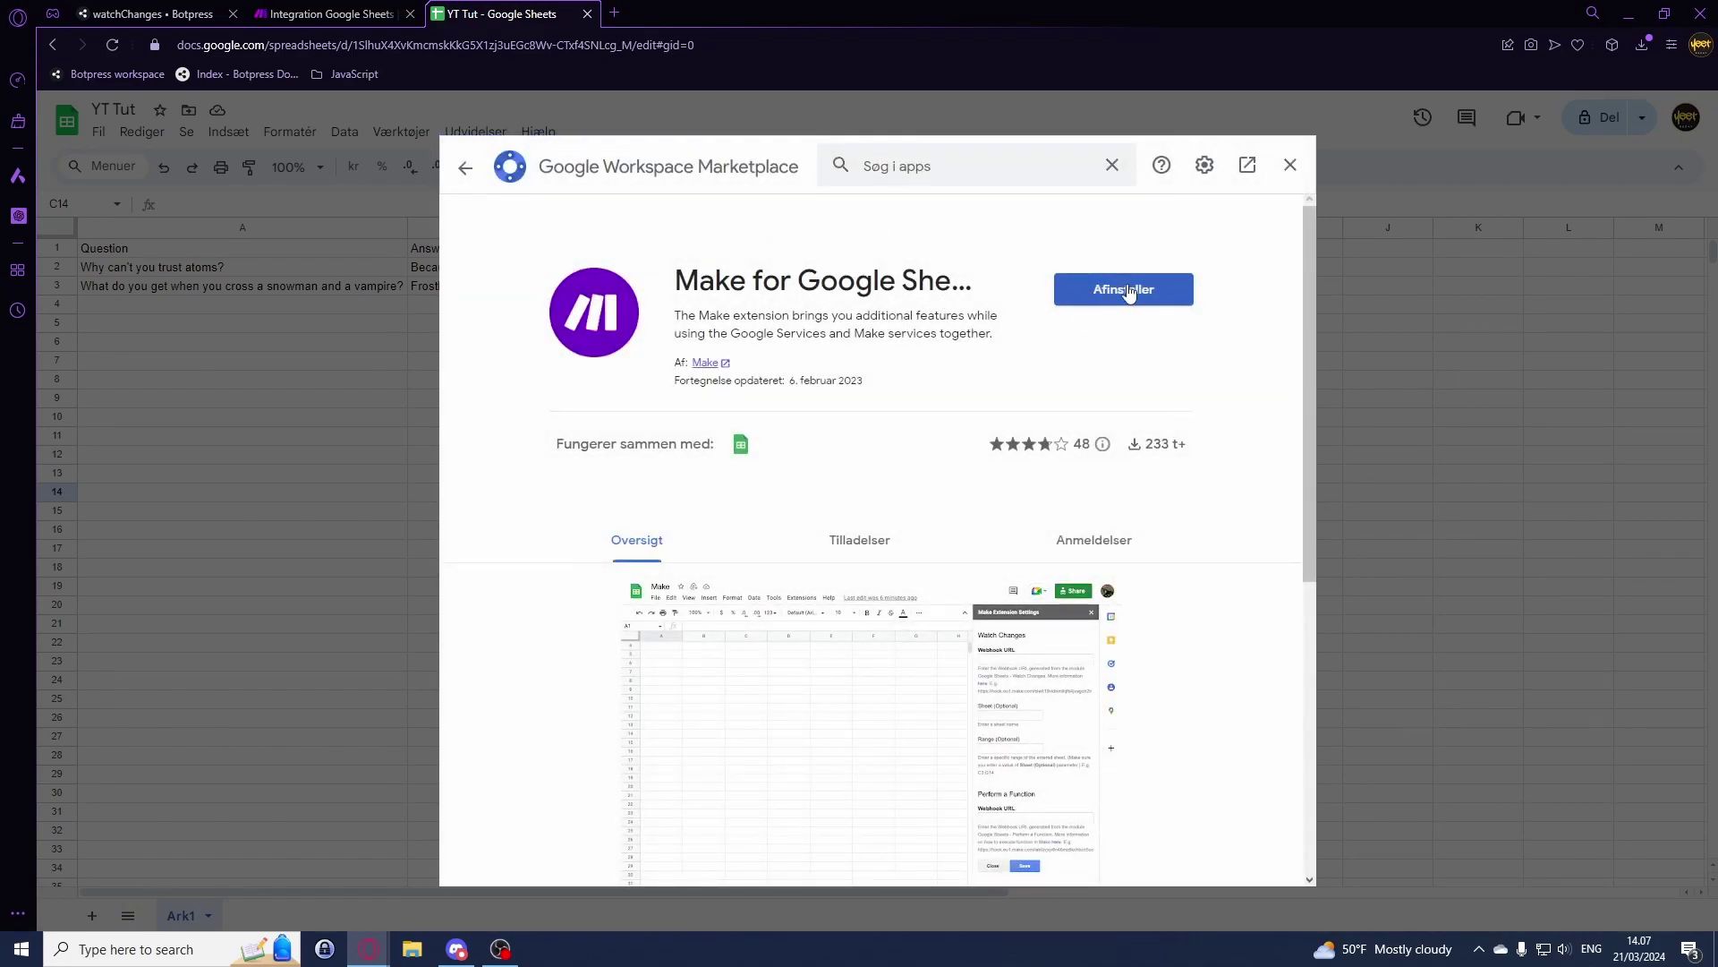
pyautogui.click(1290, 167)
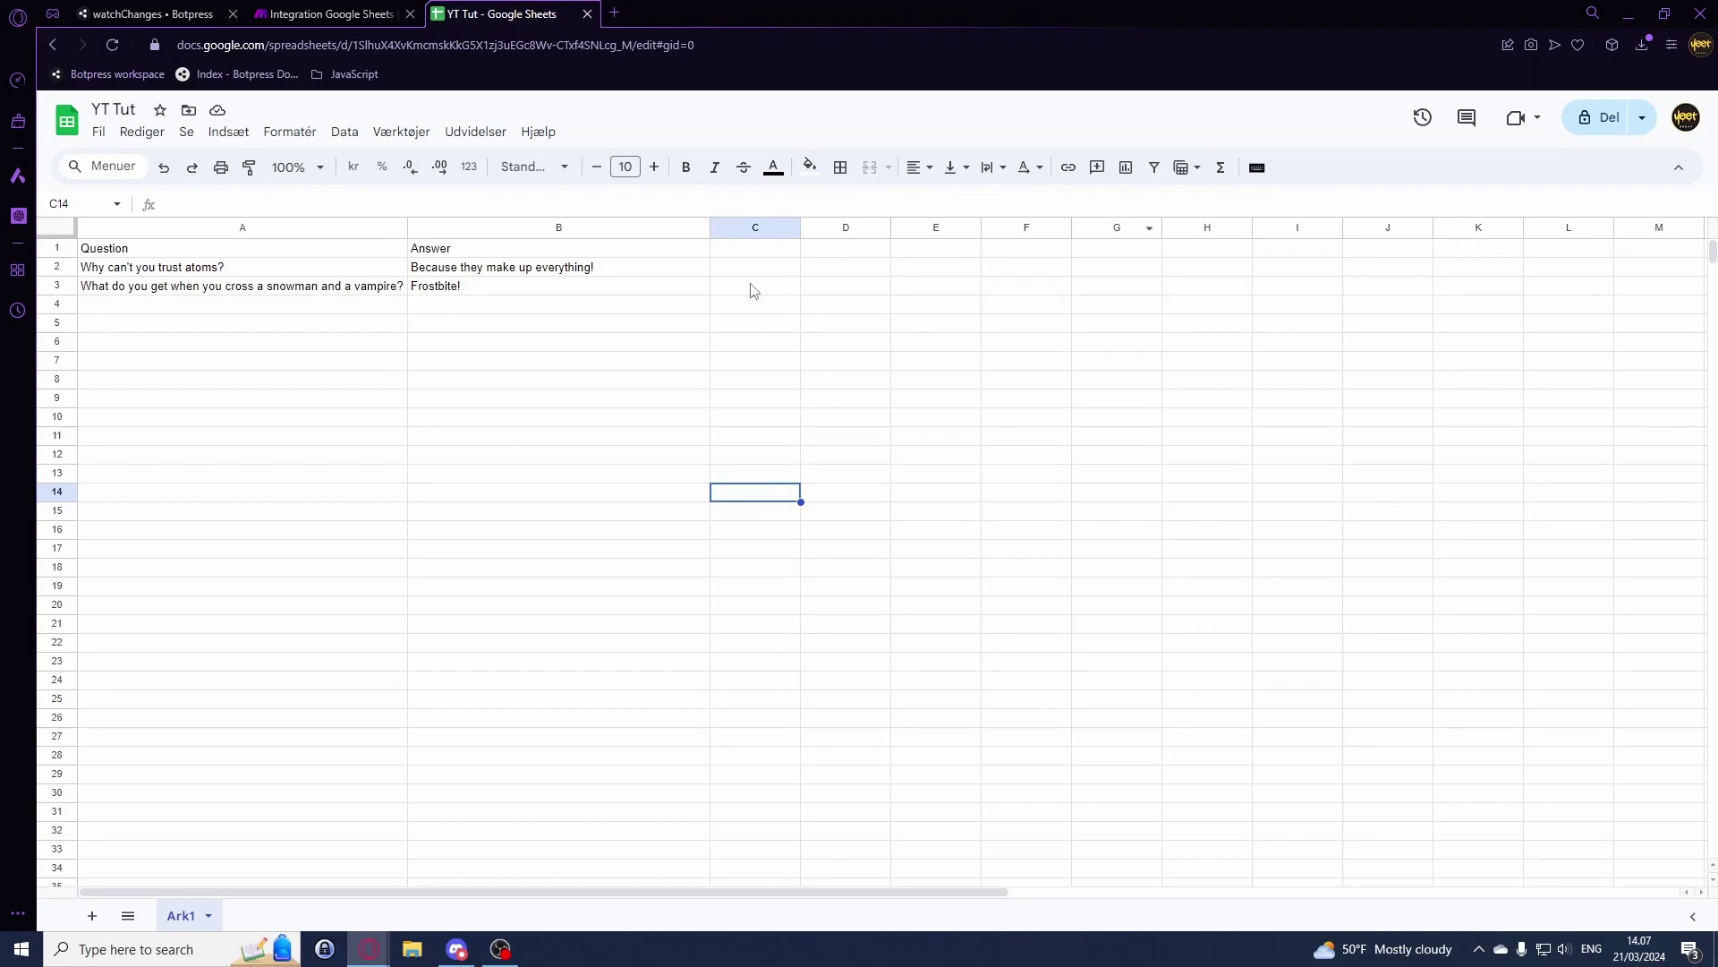
pyautogui.click(478, 134)
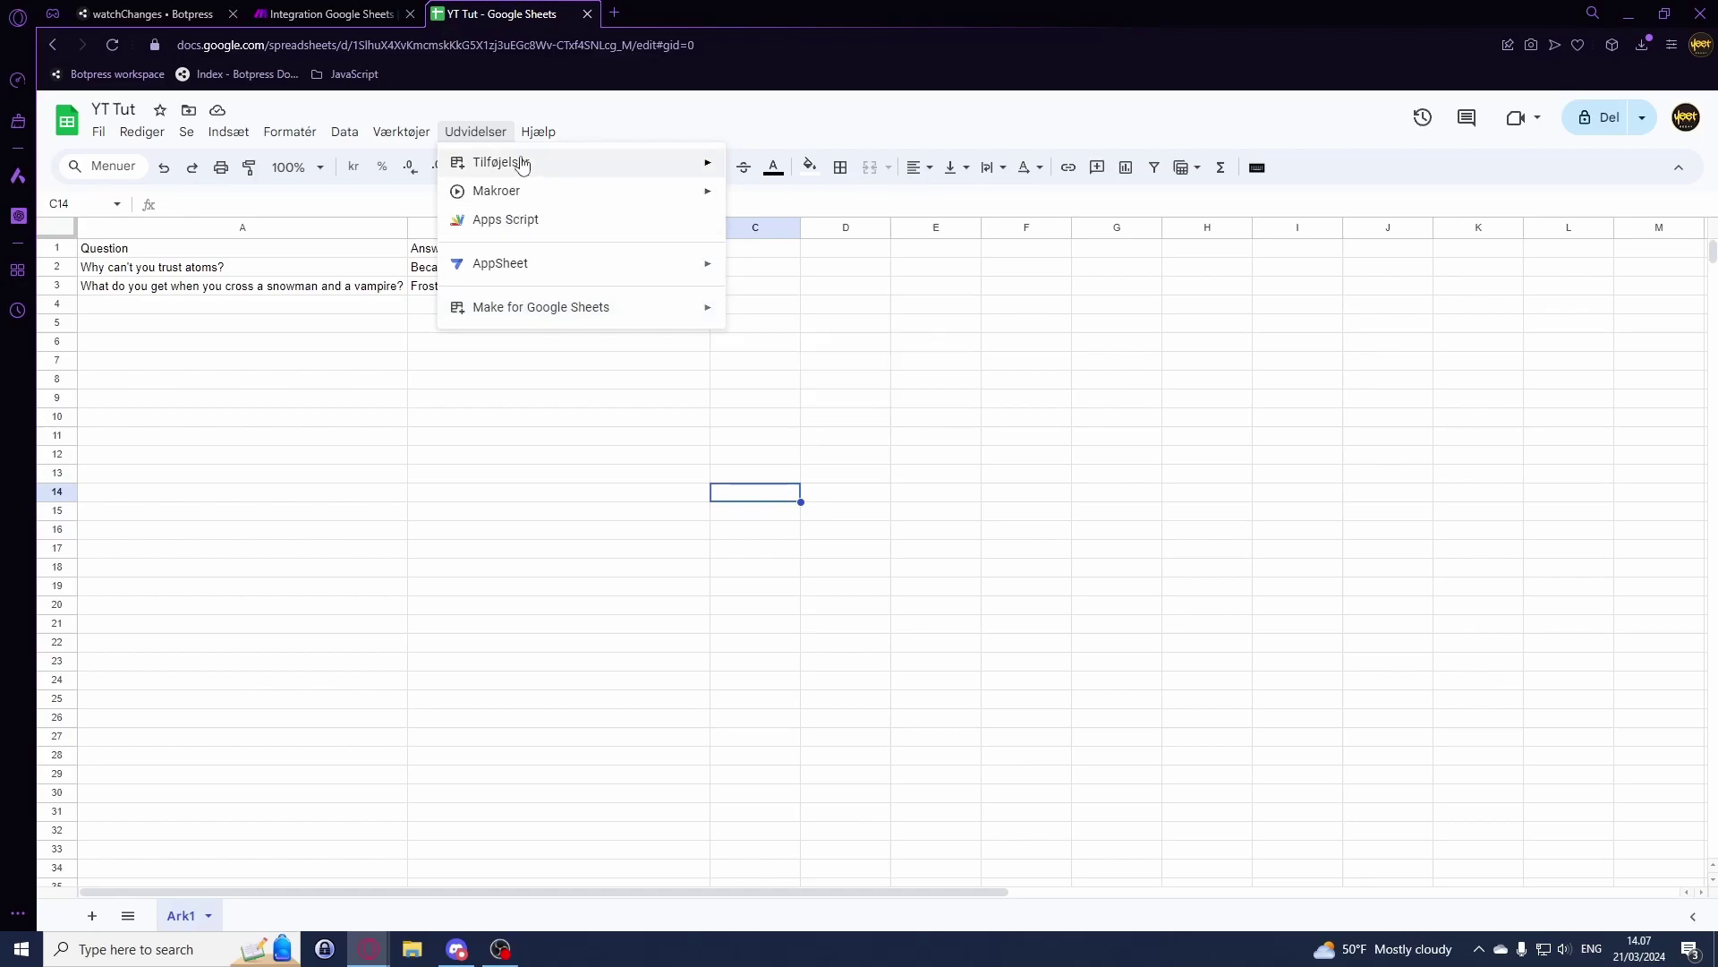
pyautogui.moveTo(523, 166)
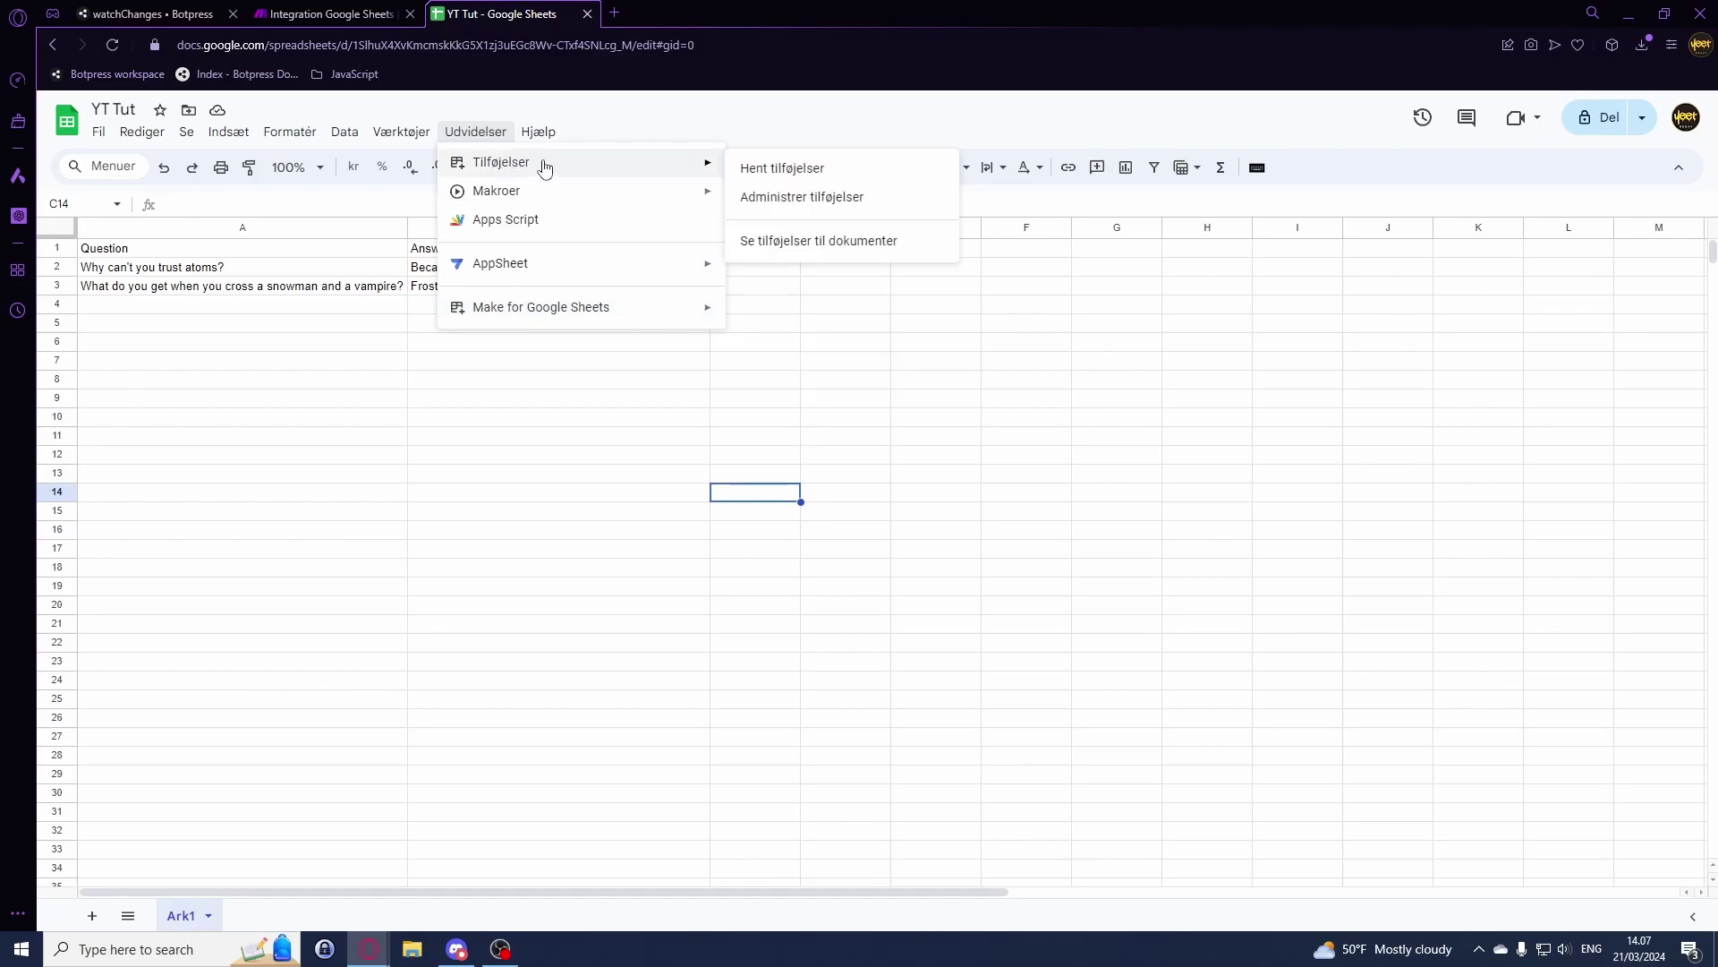
# Step: Open the Make for Google Sheets settings and paste the new webhook address into the URL field
pyautogui.moveTo(627, 309)
pyautogui.click(799, 320)
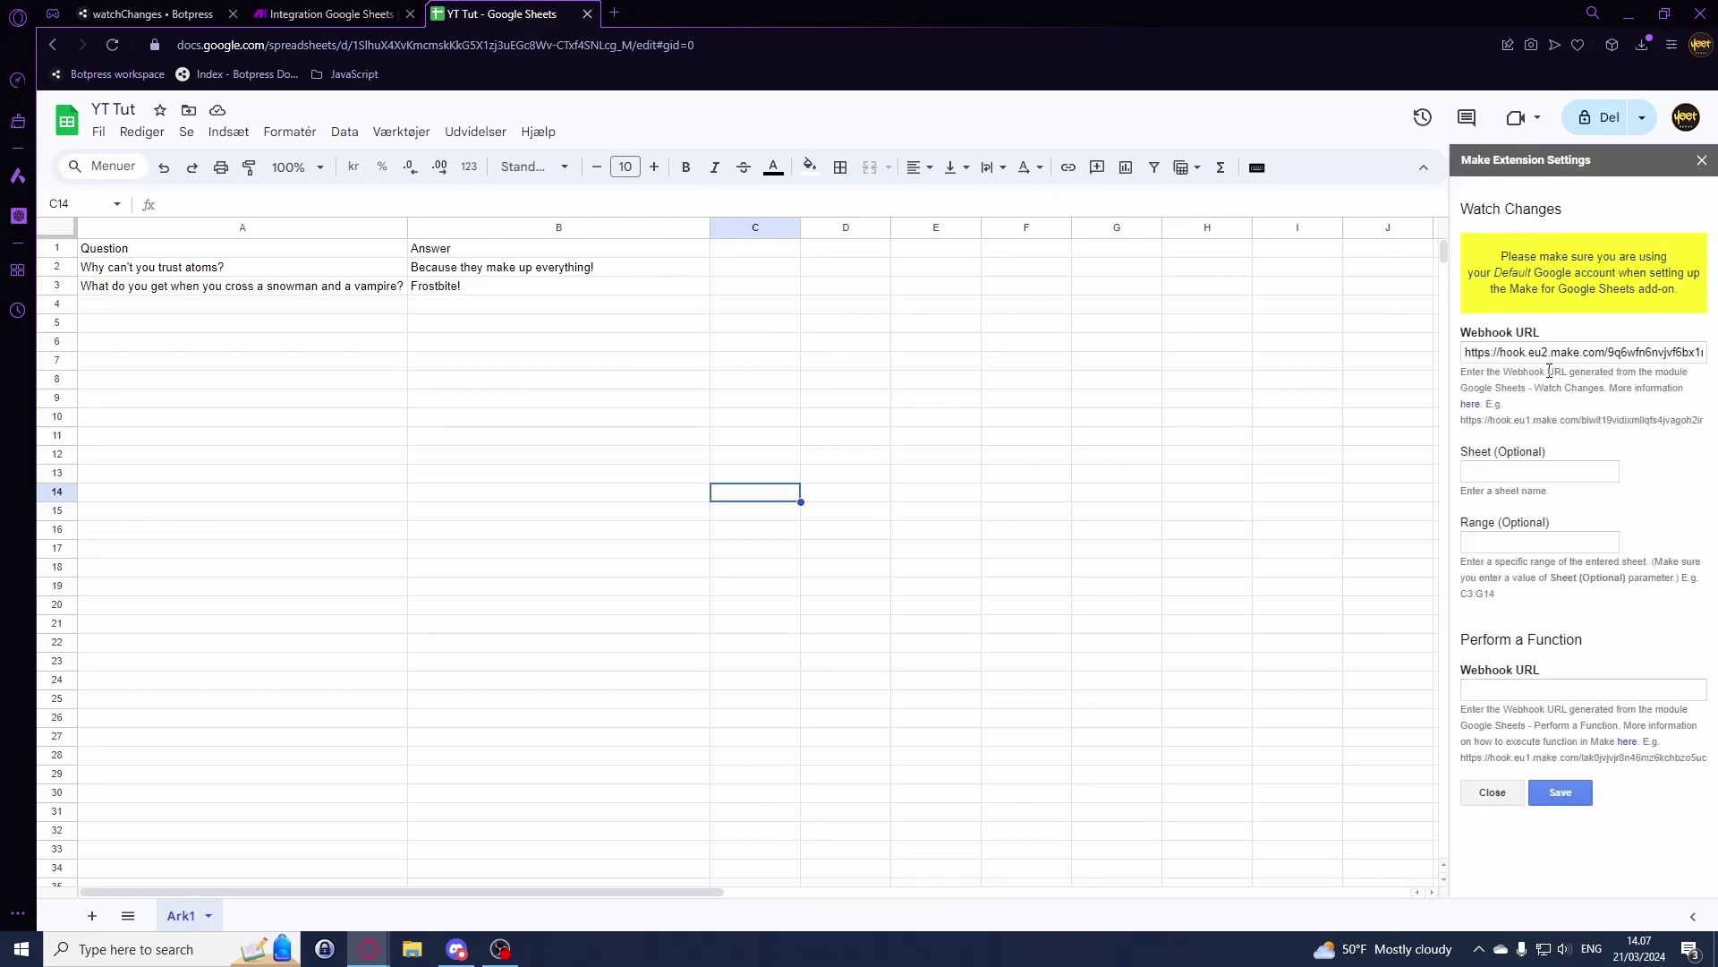
pyautogui.doubleClick(1484, 343)
pyautogui.click(1544, 352)
pyautogui.hotkey('ctrl', 'a')
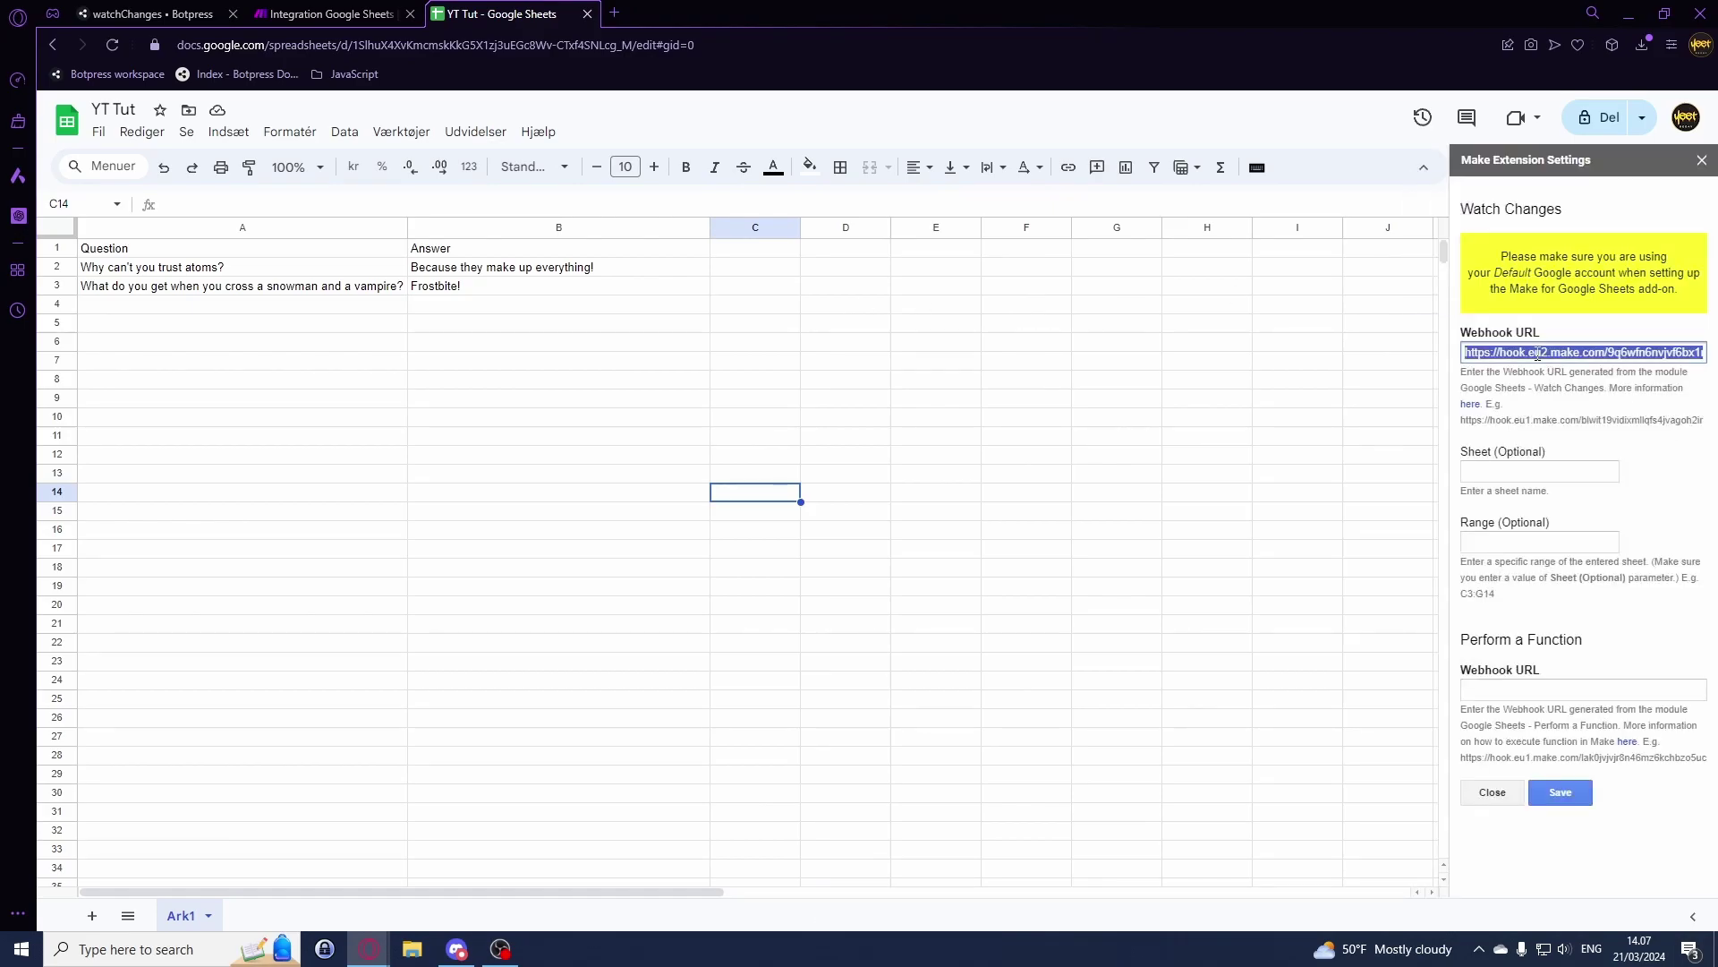
pyautogui.moveTo(1597, 351); pyautogui.dragTo(1708, 354)
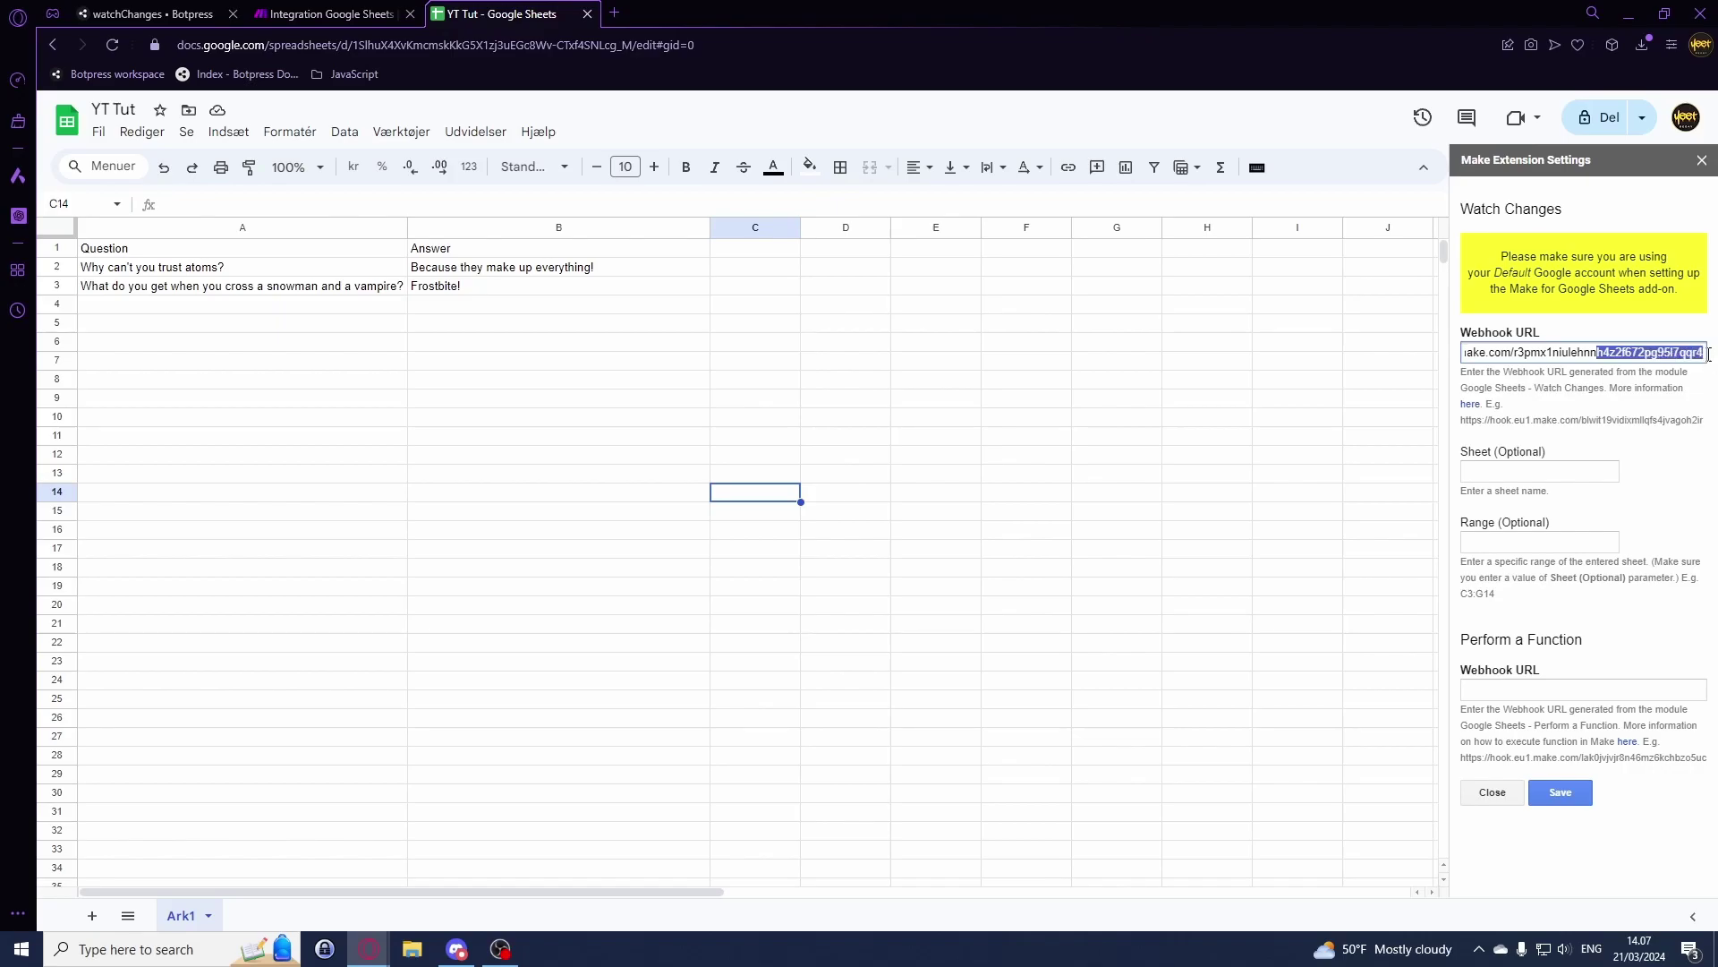
# Step: Check the pasted URL against Make, save the settings, and close the add-on panel
pyautogui.click(331, 14)
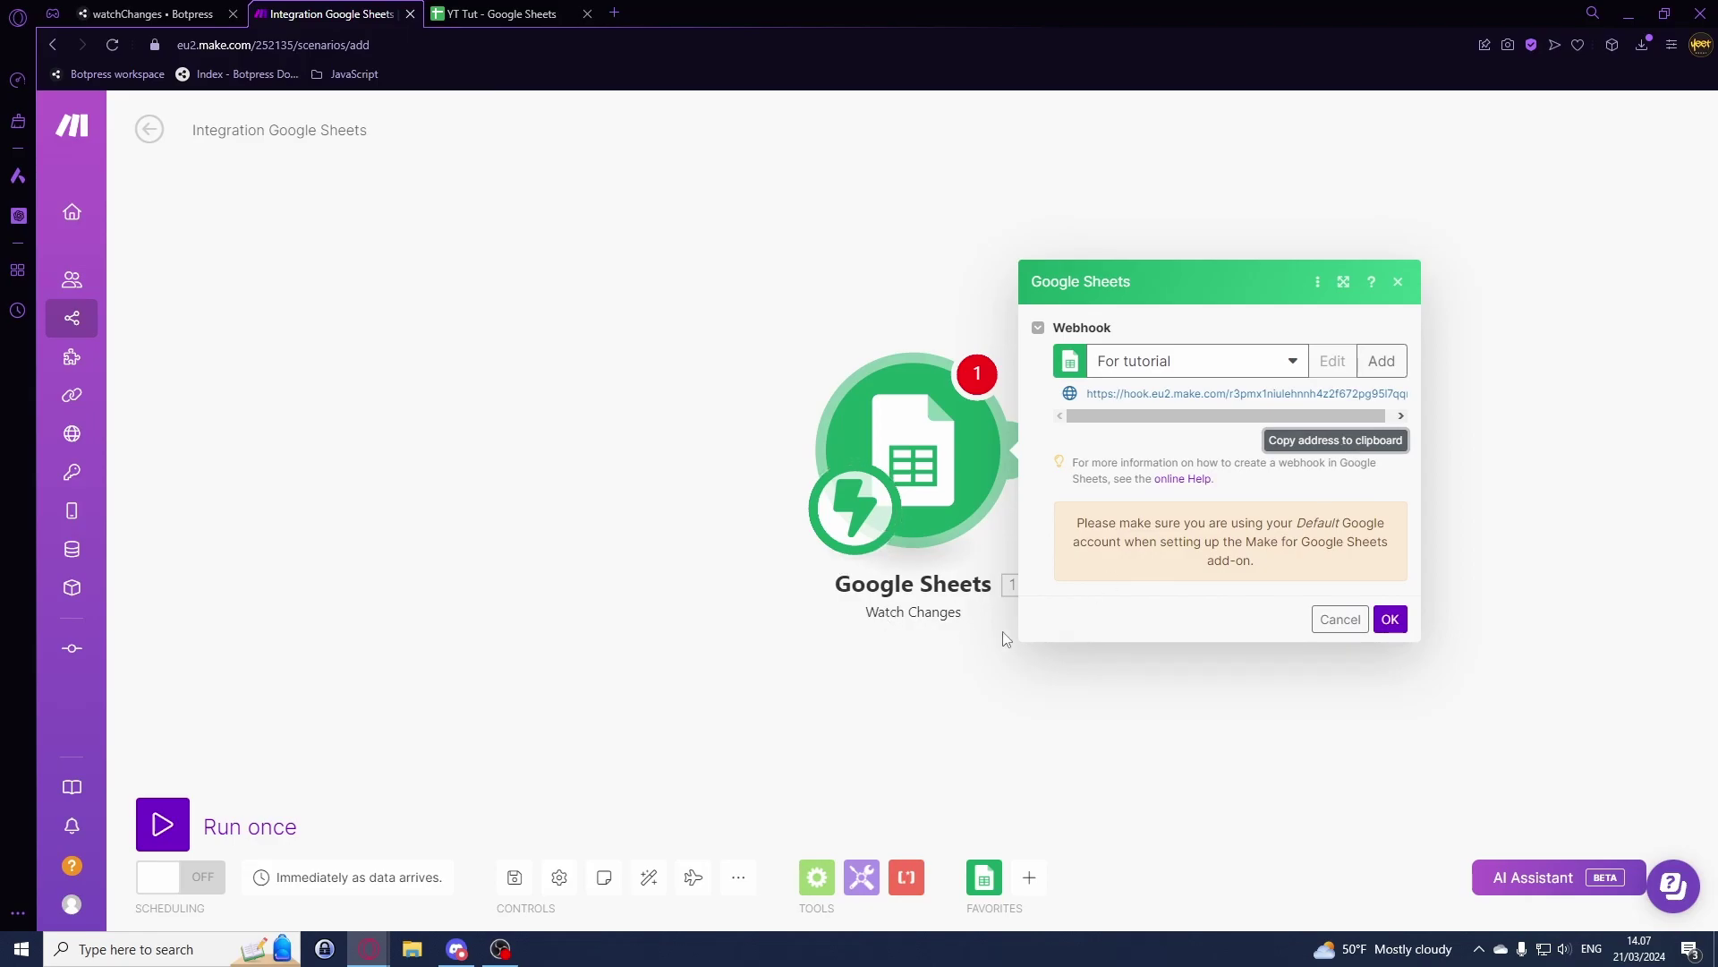
pyautogui.click(537, 9)
pyautogui.click(1566, 352)
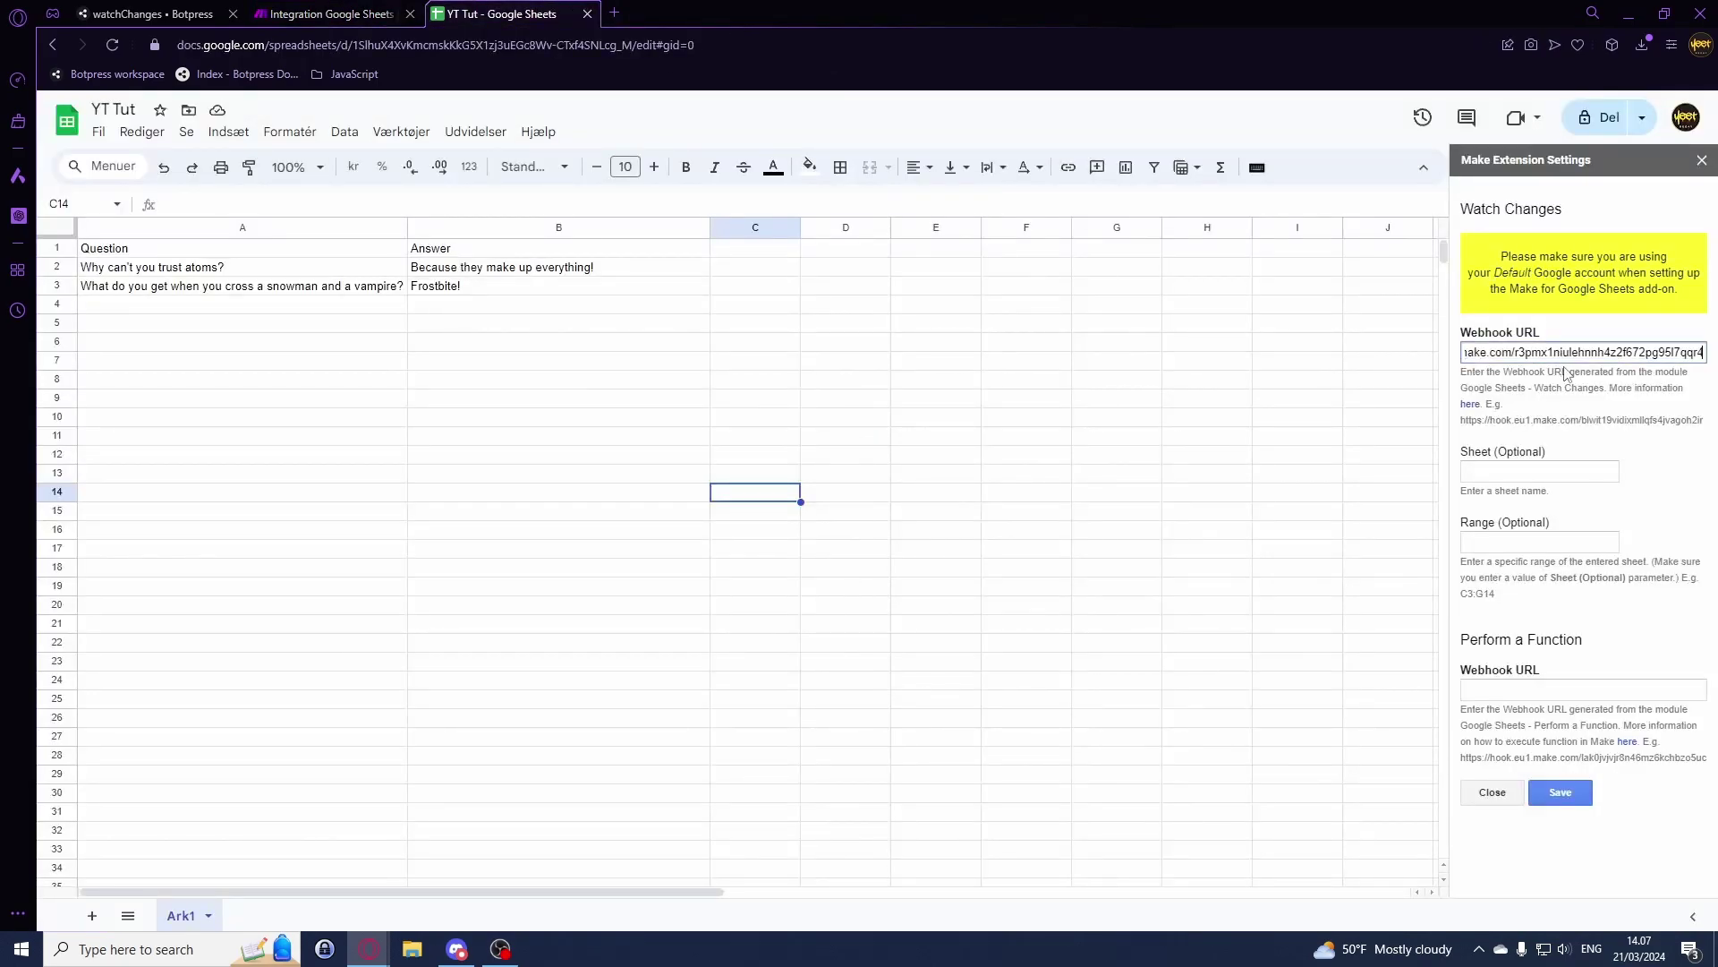
pyautogui.click(1559, 794)
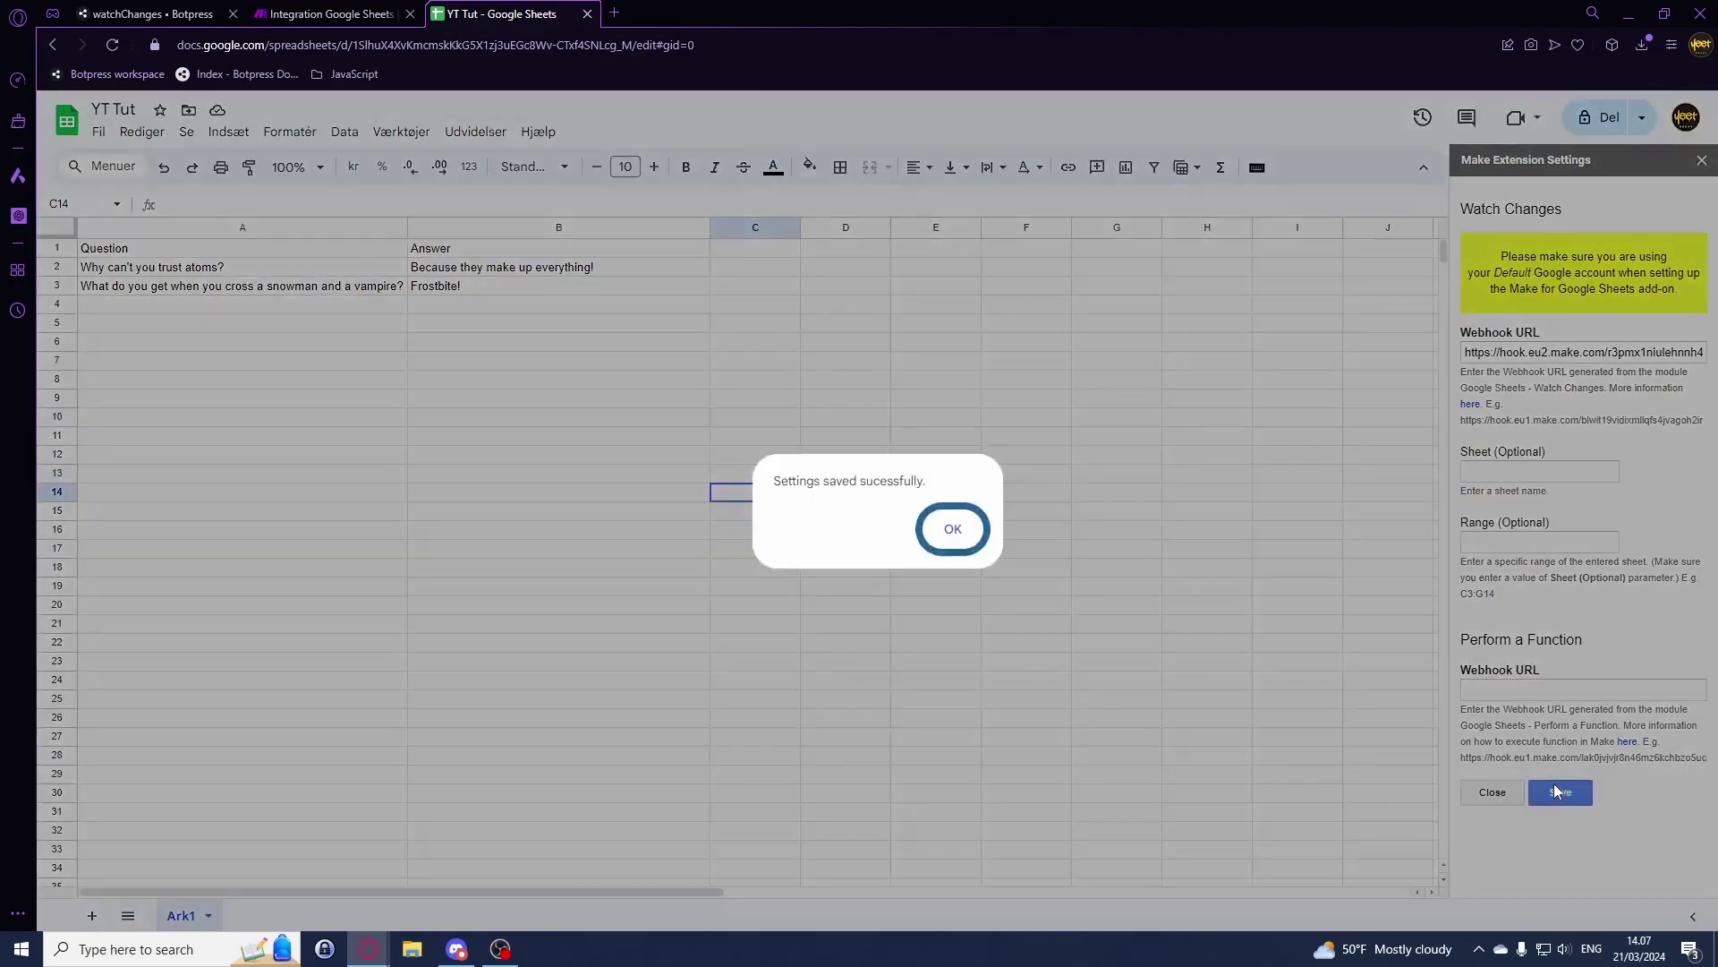
pyautogui.click(952, 532)
pyautogui.click(1700, 161)
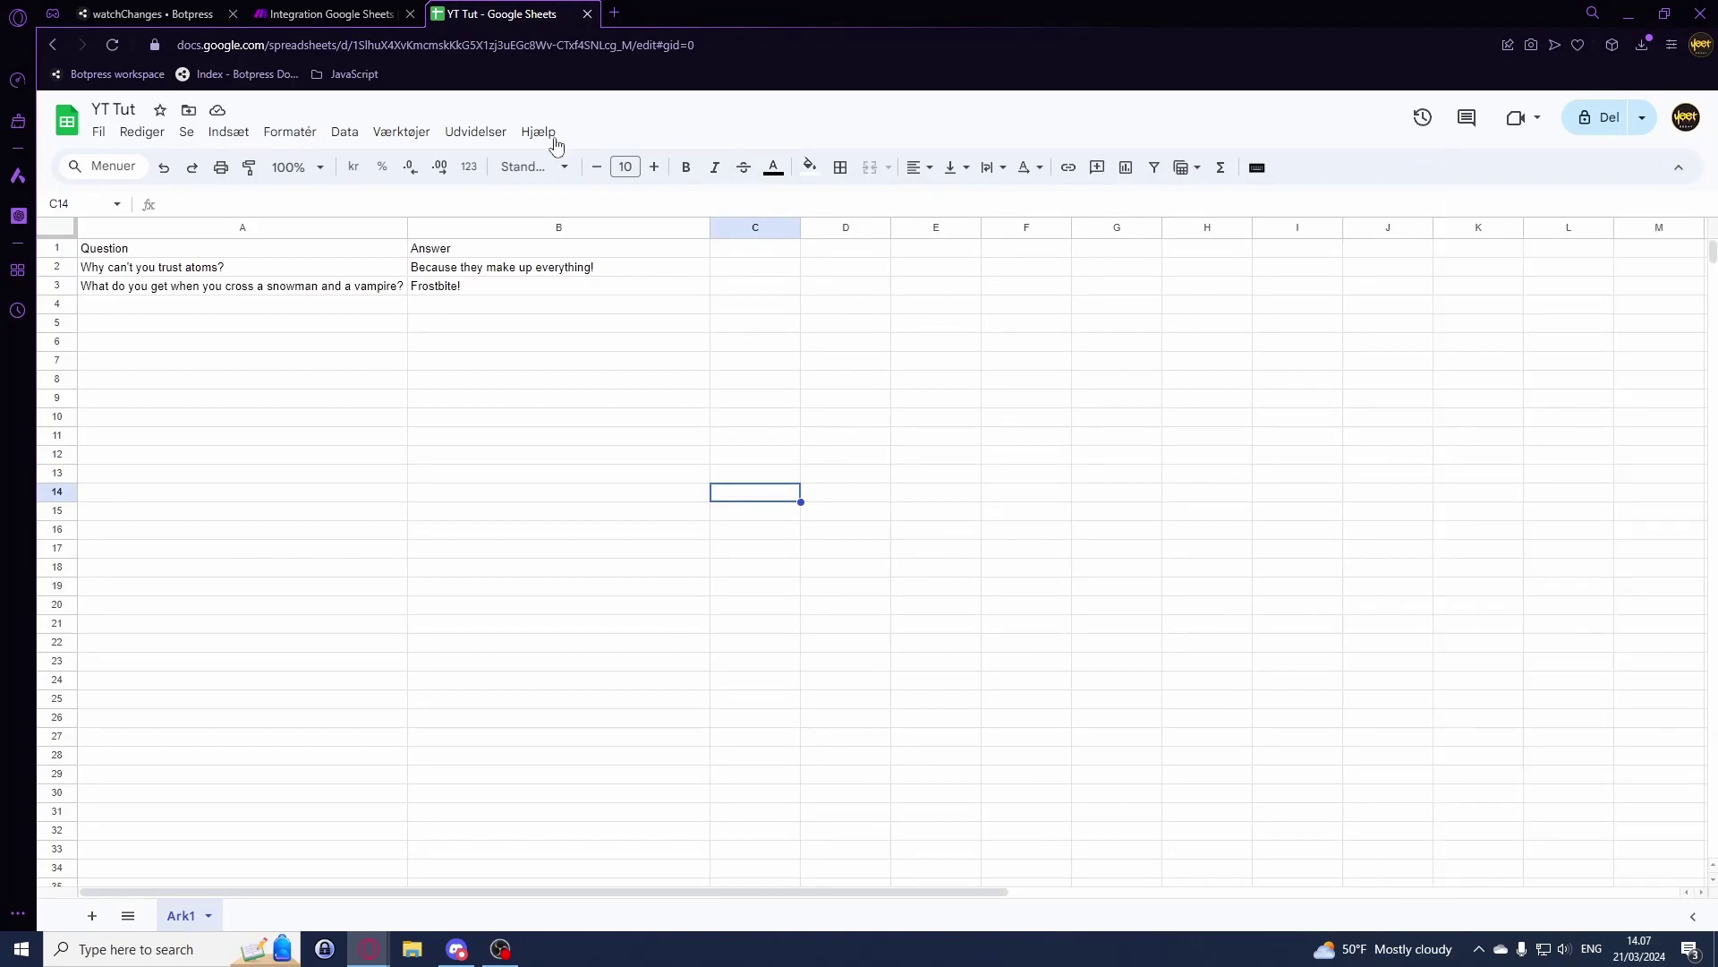
pyautogui.click(318, 13)
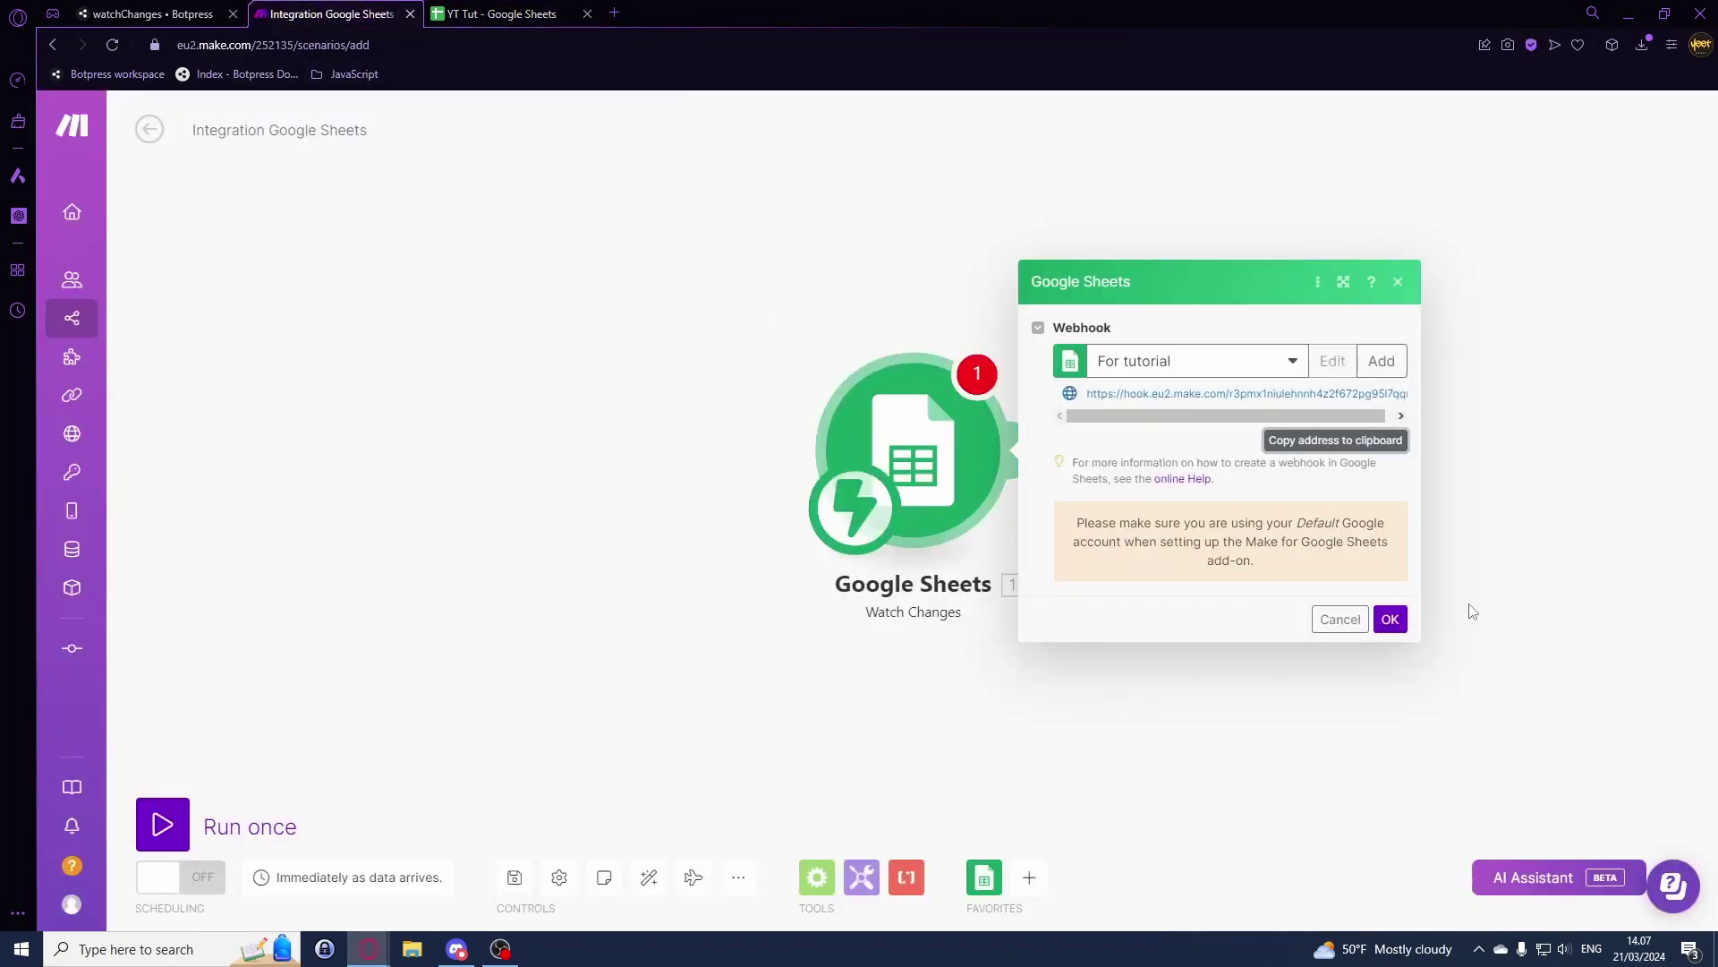
# Step: Confirm the webhook settings and add an HTTP module after the Watch Changes trigger
pyautogui.click(1390, 618)
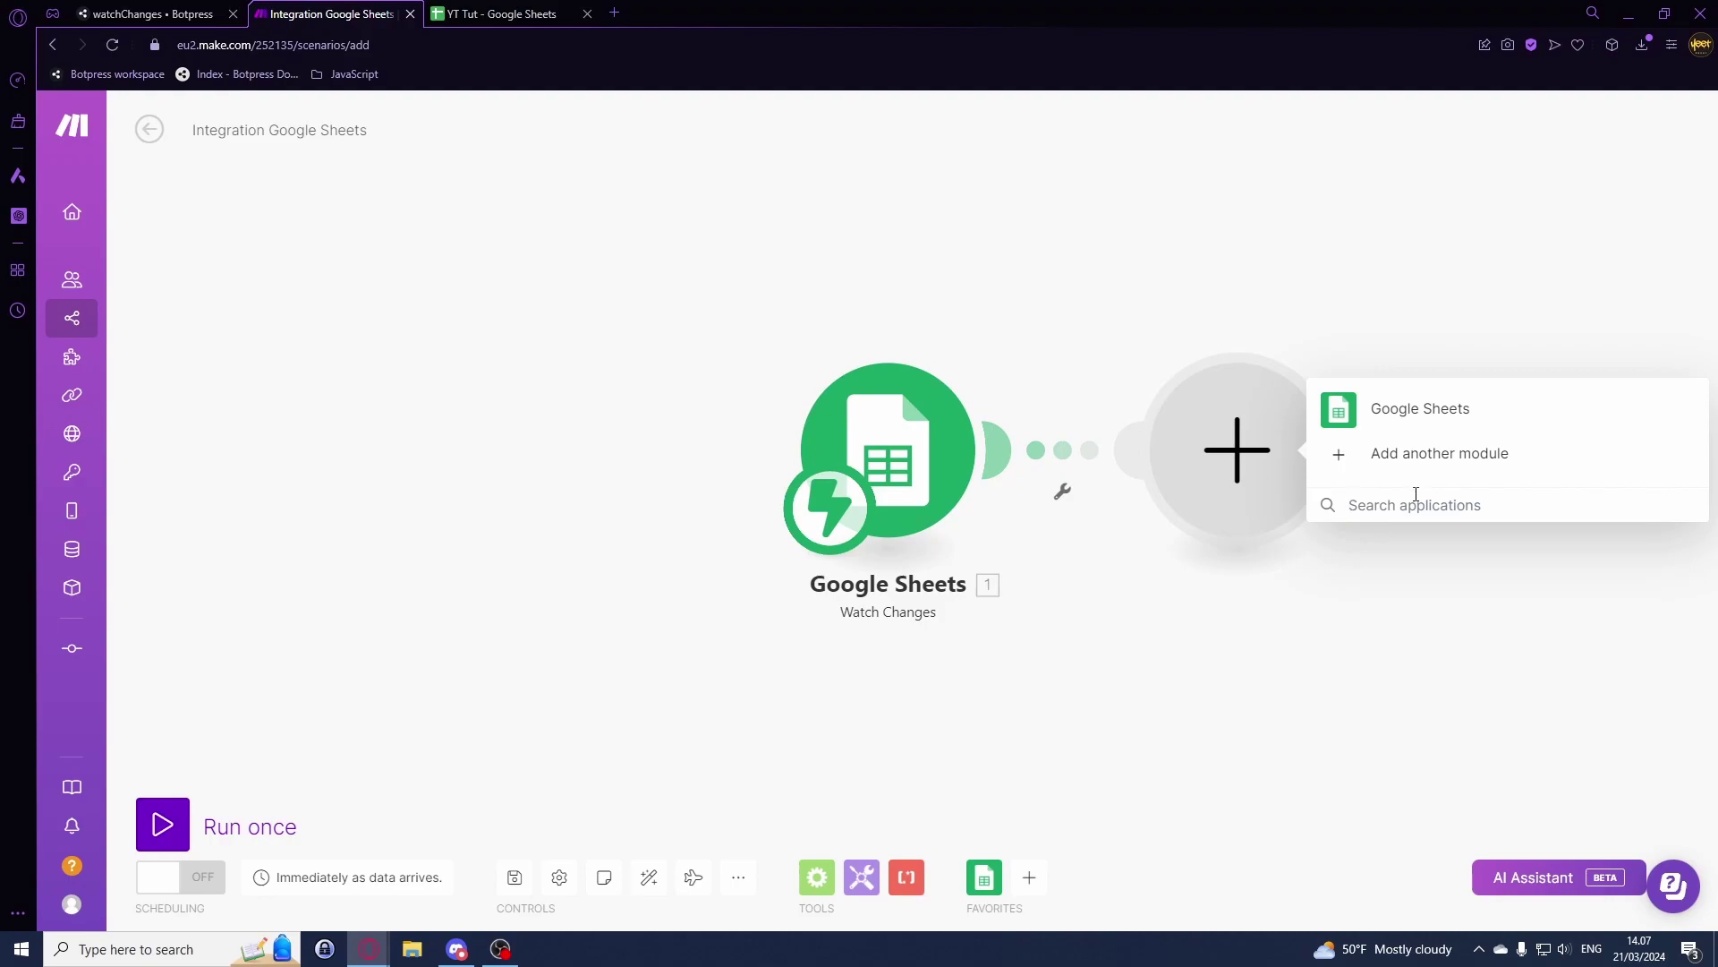
pyautogui.click(1416, 497)
pyautogui.write('h')
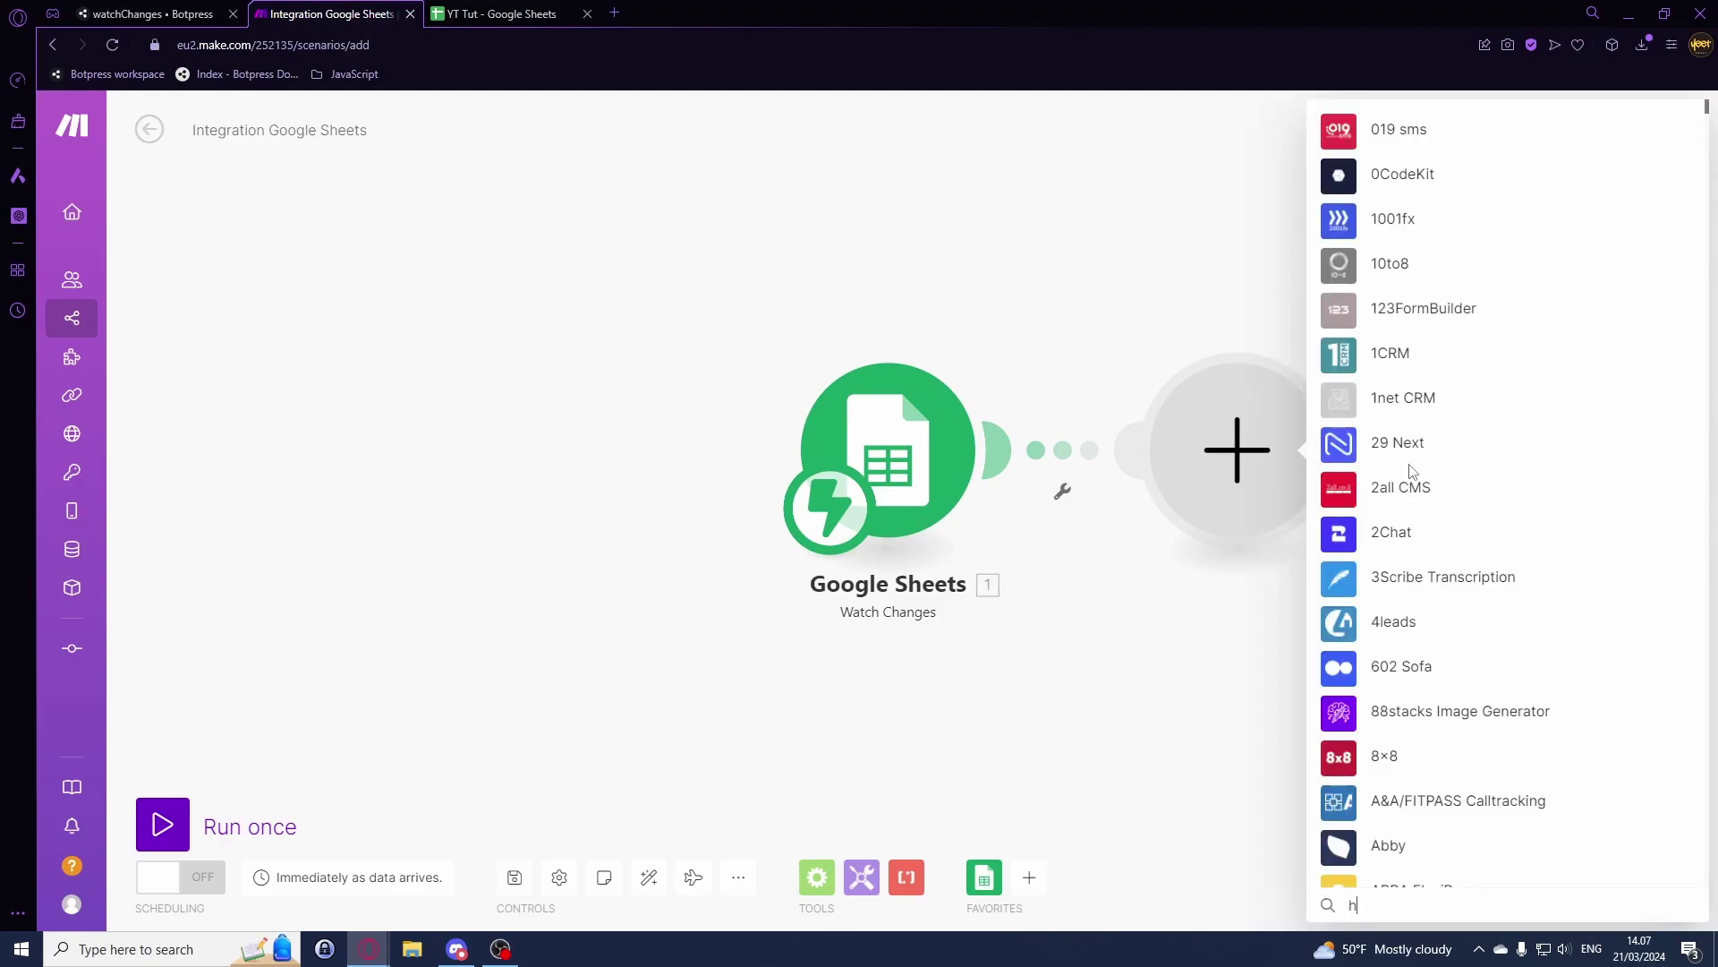
pyautogui.write('ttp')
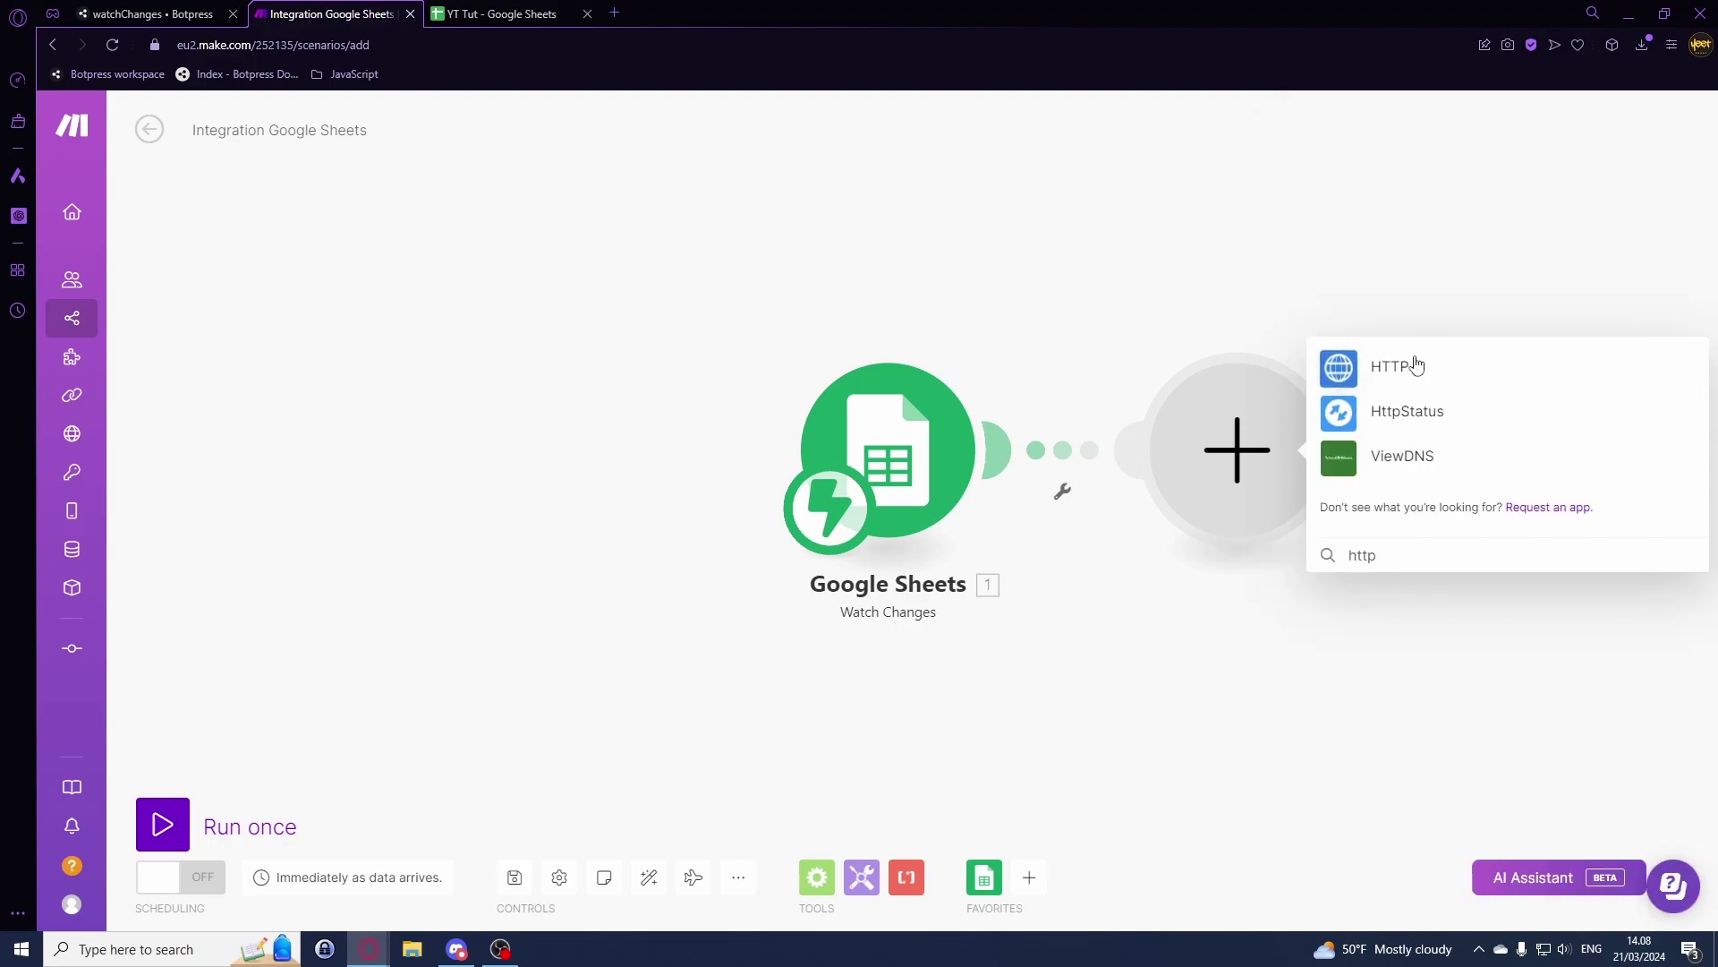
pyautogui.click(1350, 374)
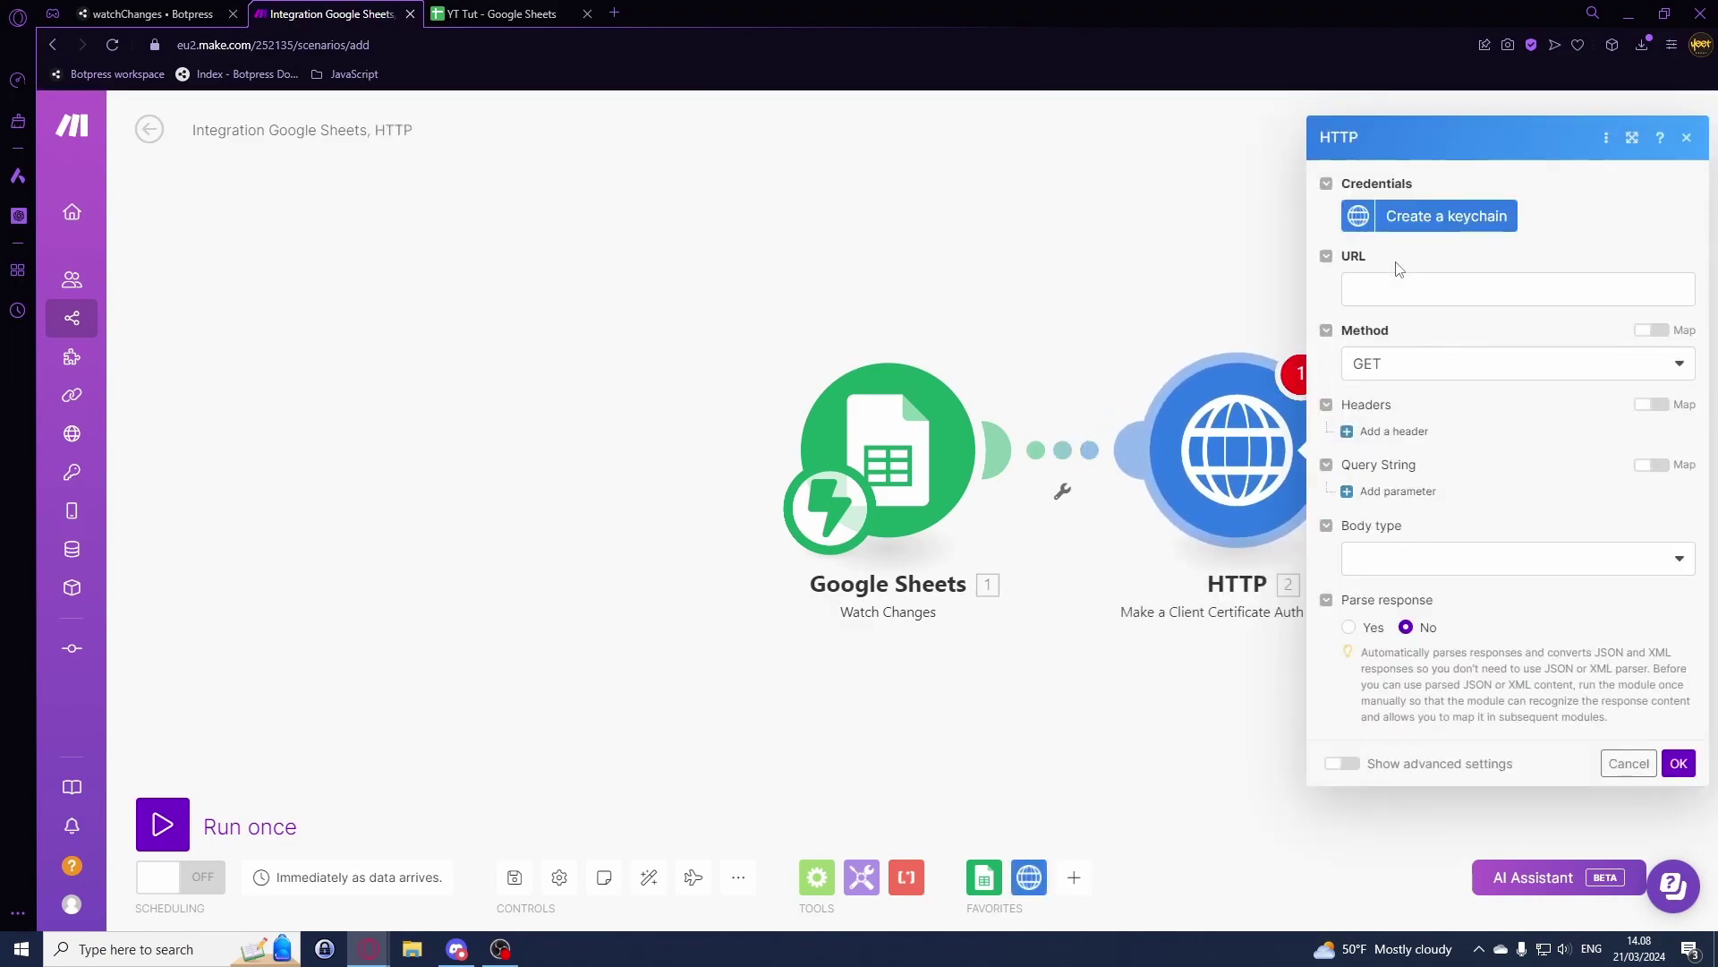
# Step: Delete the wrong certificate-auth HTTP module and add HTTP 'Make a request' instead
pyautogui.rightClick(1252, 464)
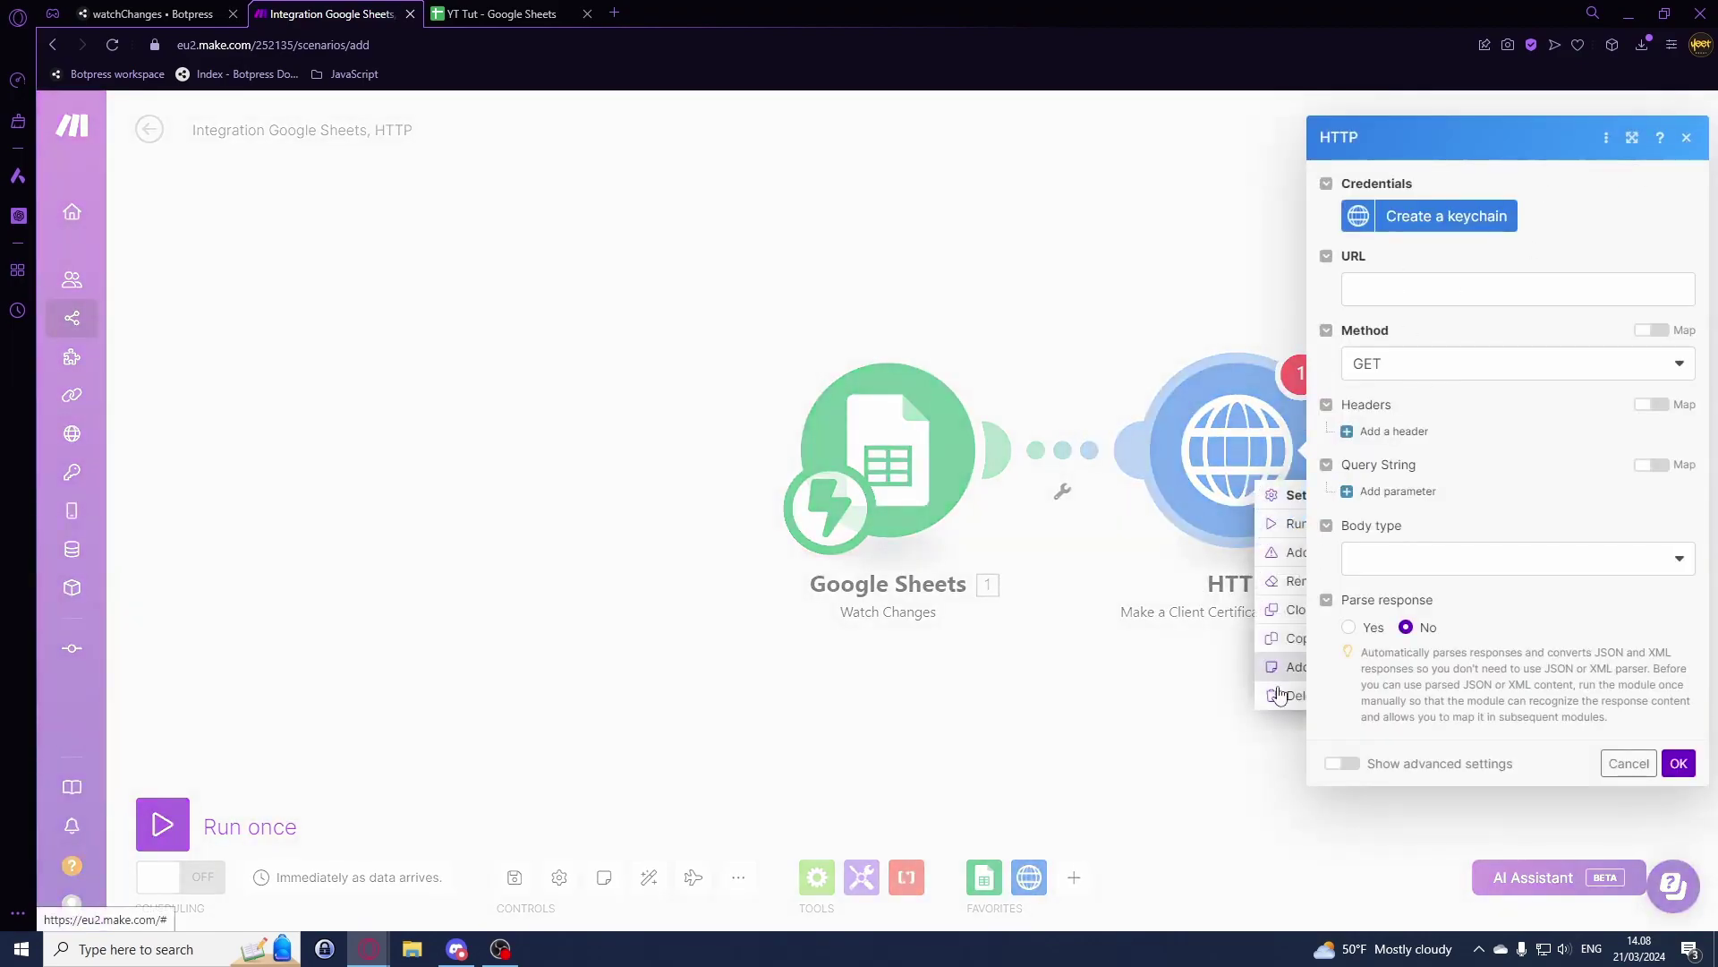
pyautogui.click(1280, 685)
pyautogui.click(995, 450)
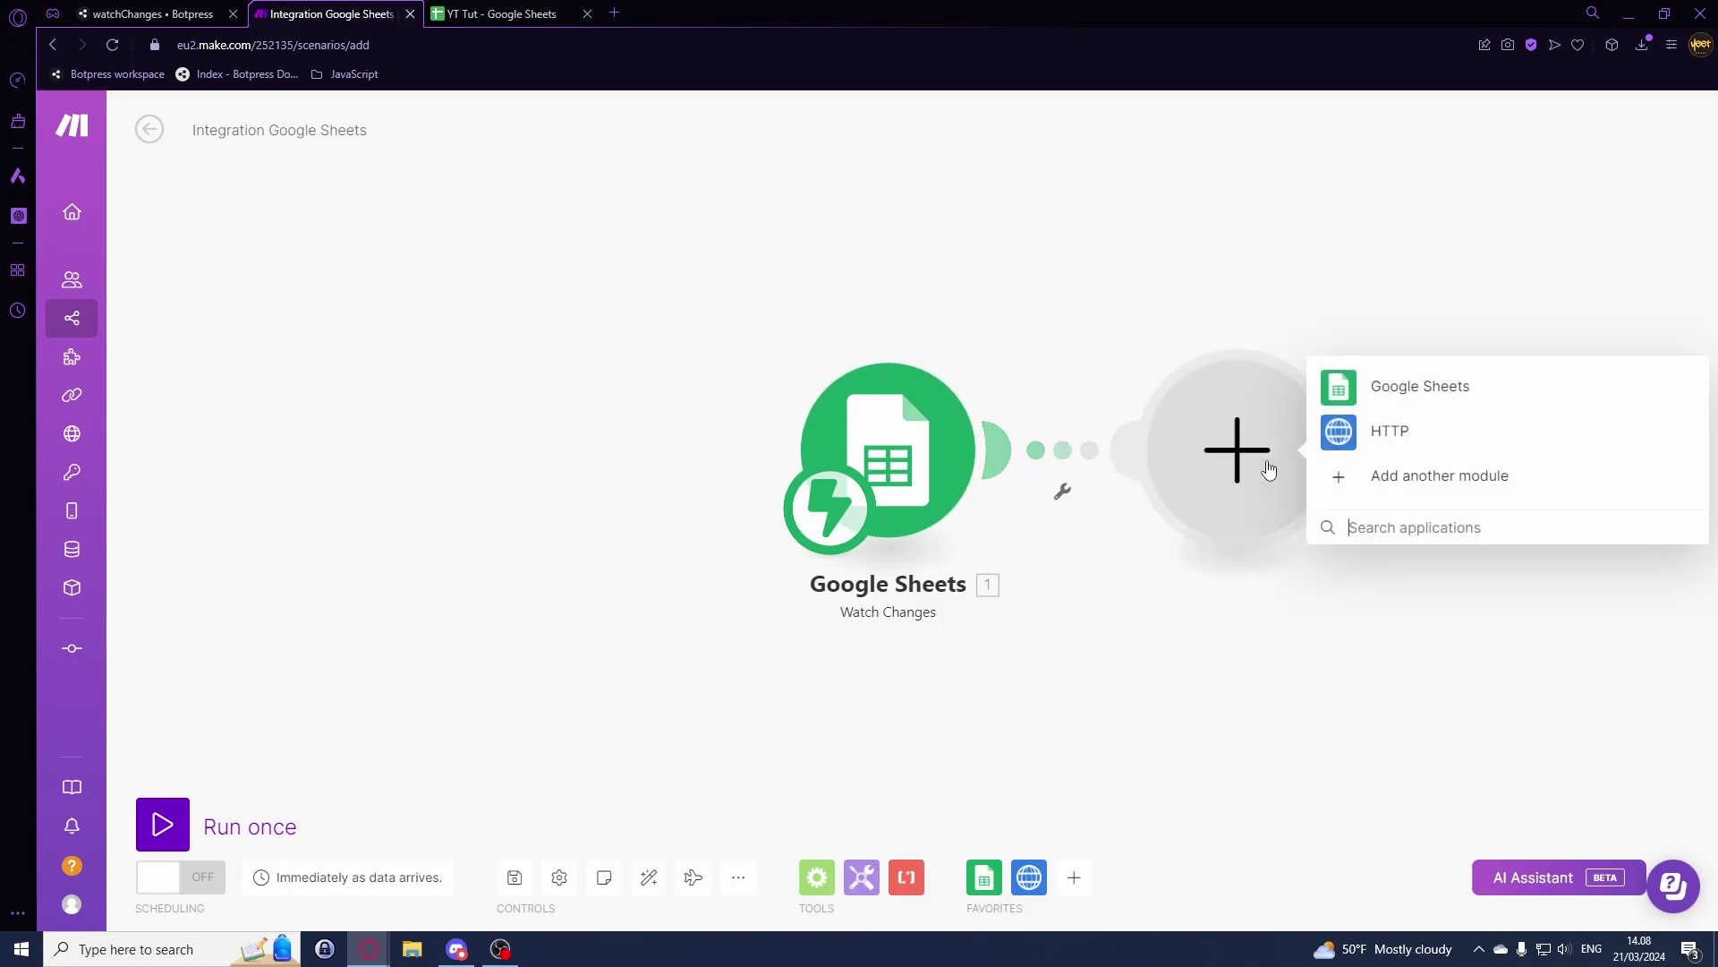
pyautogui.click(1395, 431)
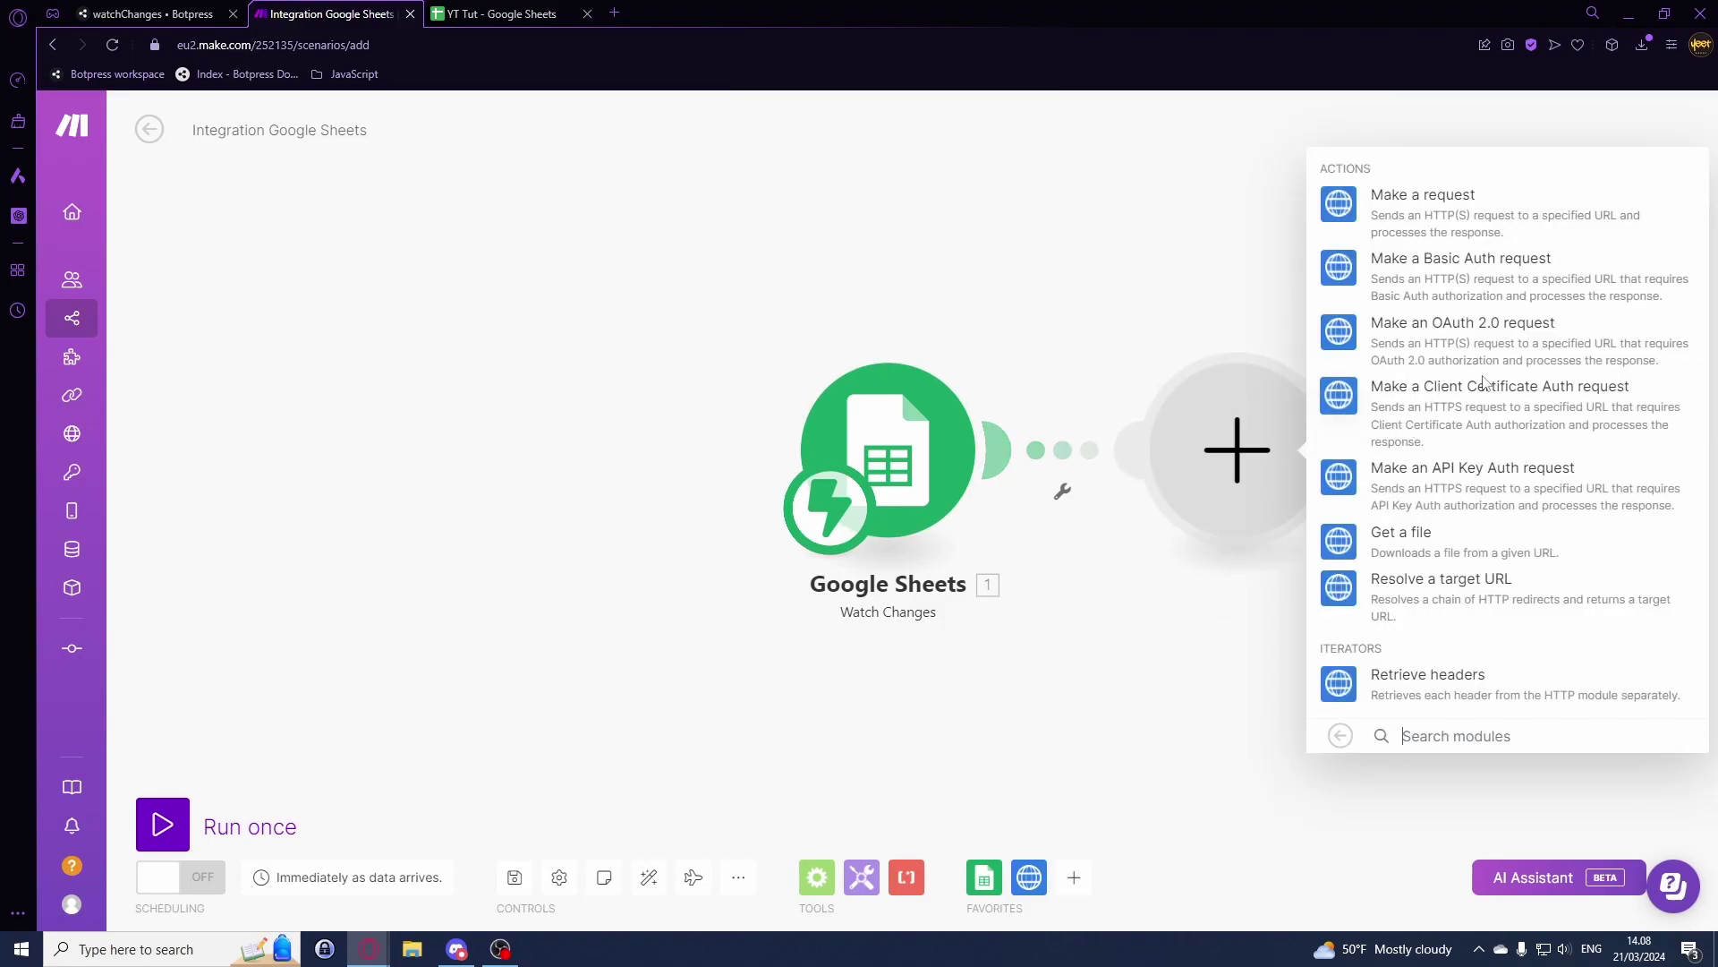
pyautogui.click(1435, 218)
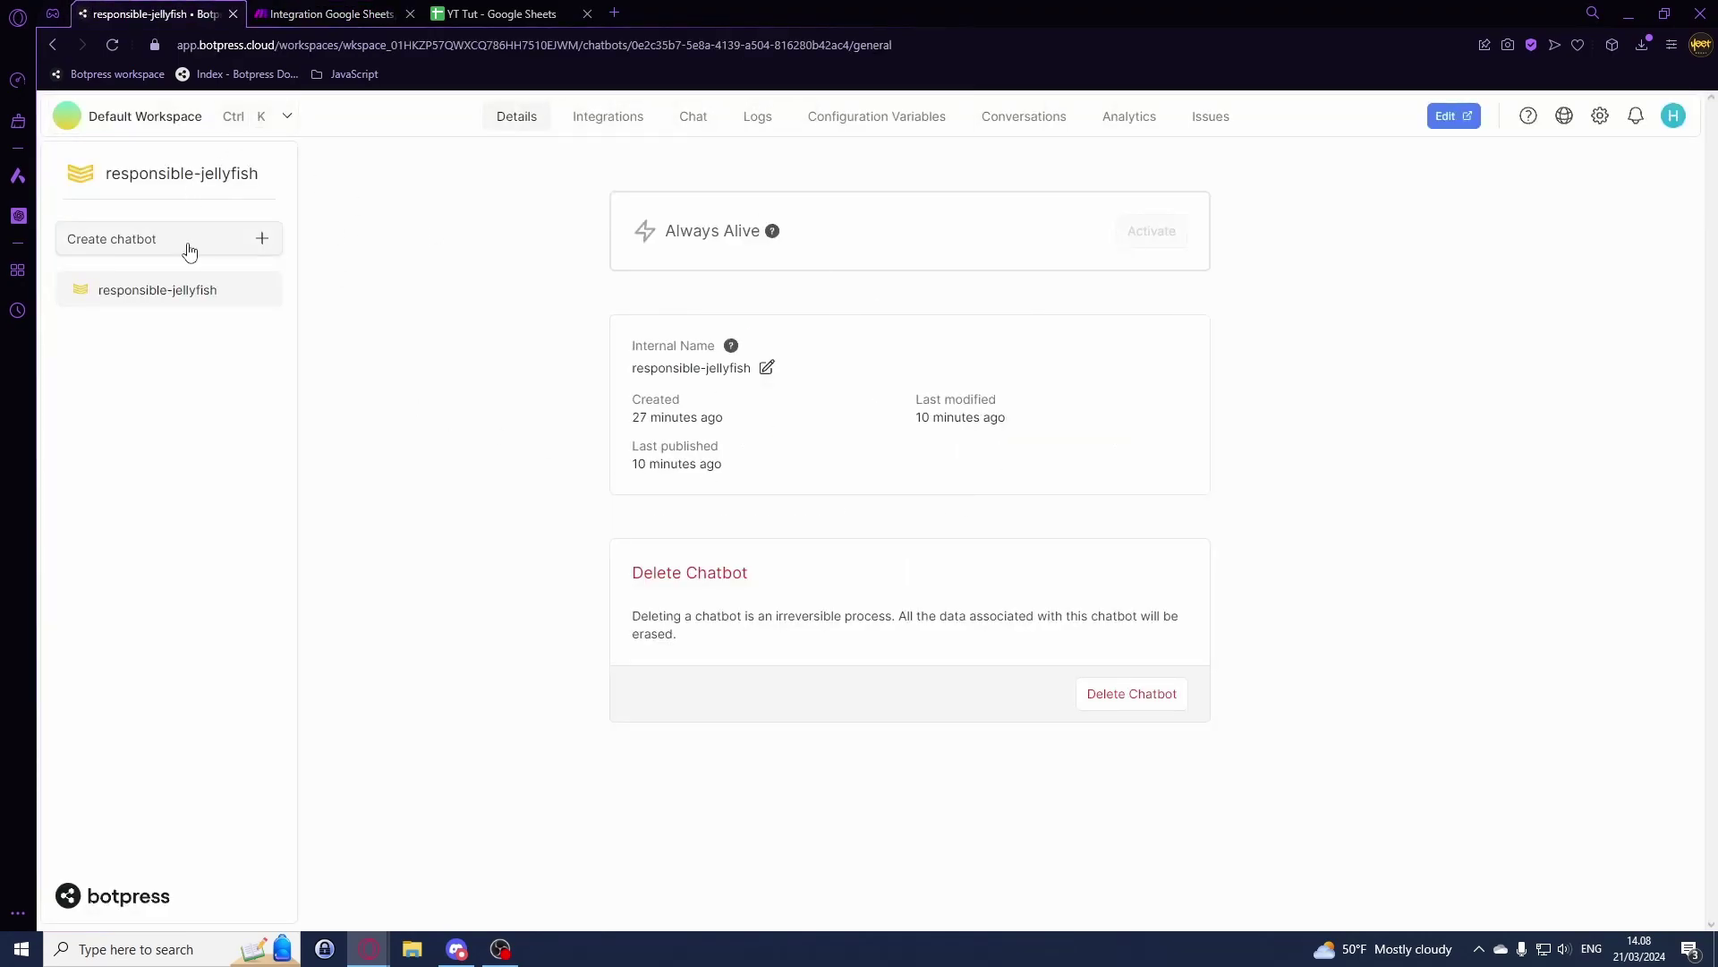
# Step: Create a new Botpress chatbot and dismiss the congratulations message
pyautogui.click(185, 247)
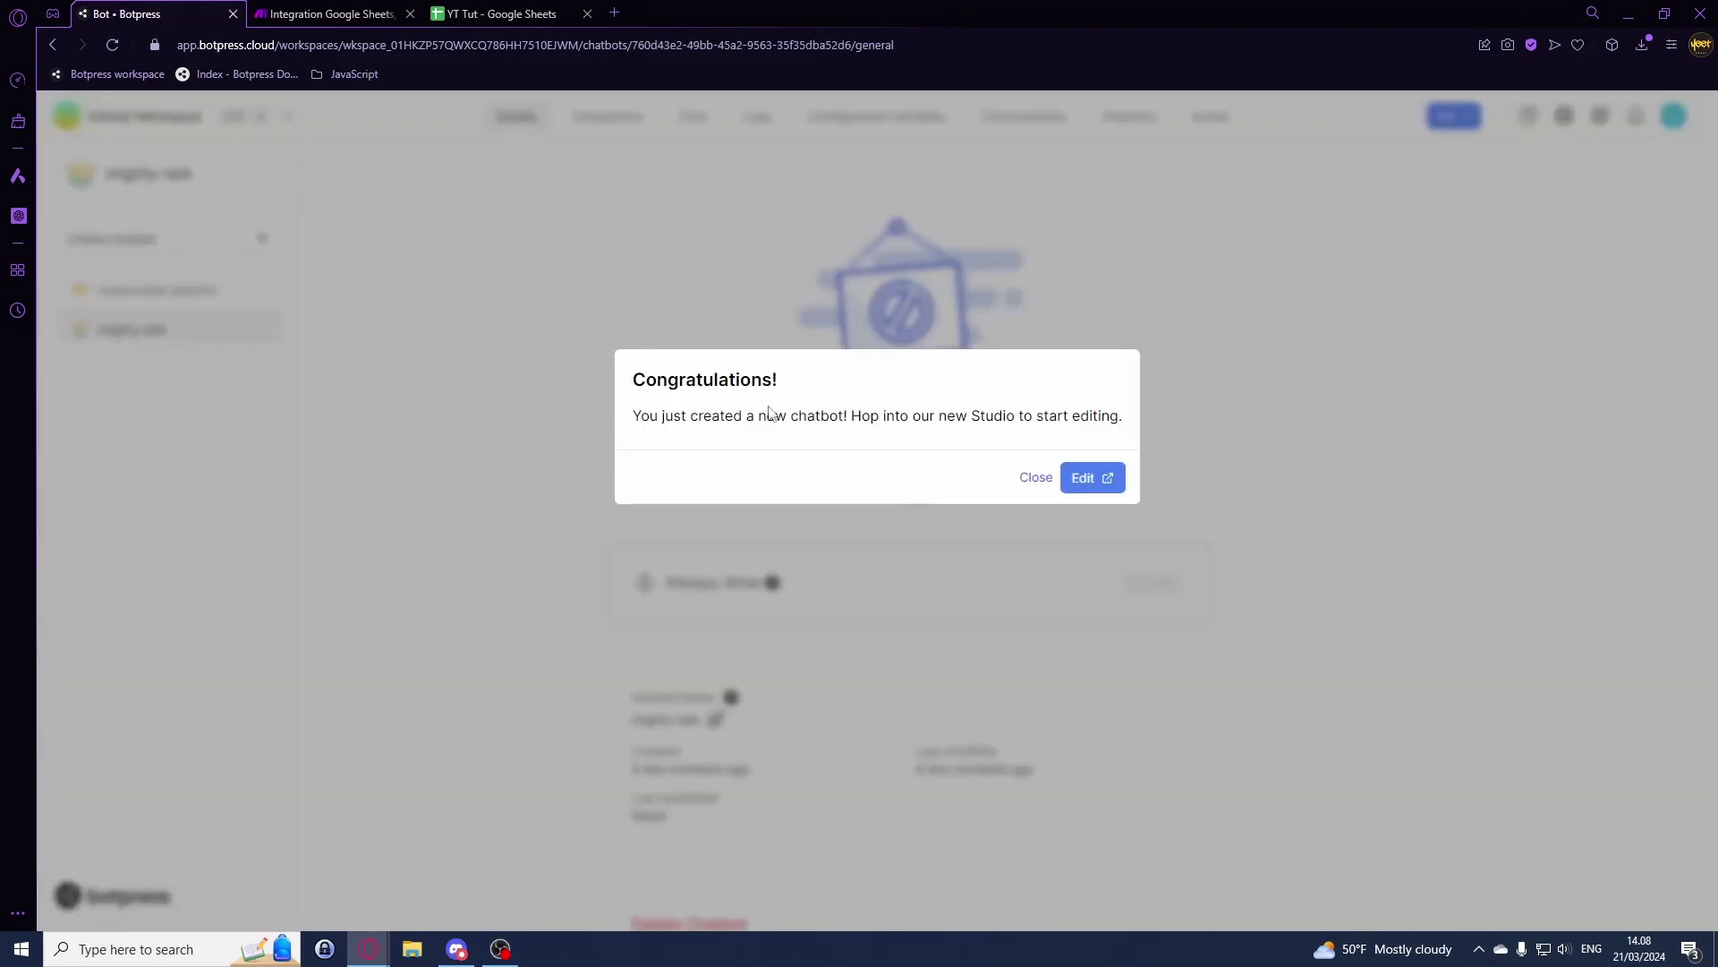
pyautogui.click(1035, 477)
pyautogui.click(715, 720)
# Step: Rename the bot to 'watchChanges' and go to the Integration Hub
pyautogui.tripleClick(725, 728)
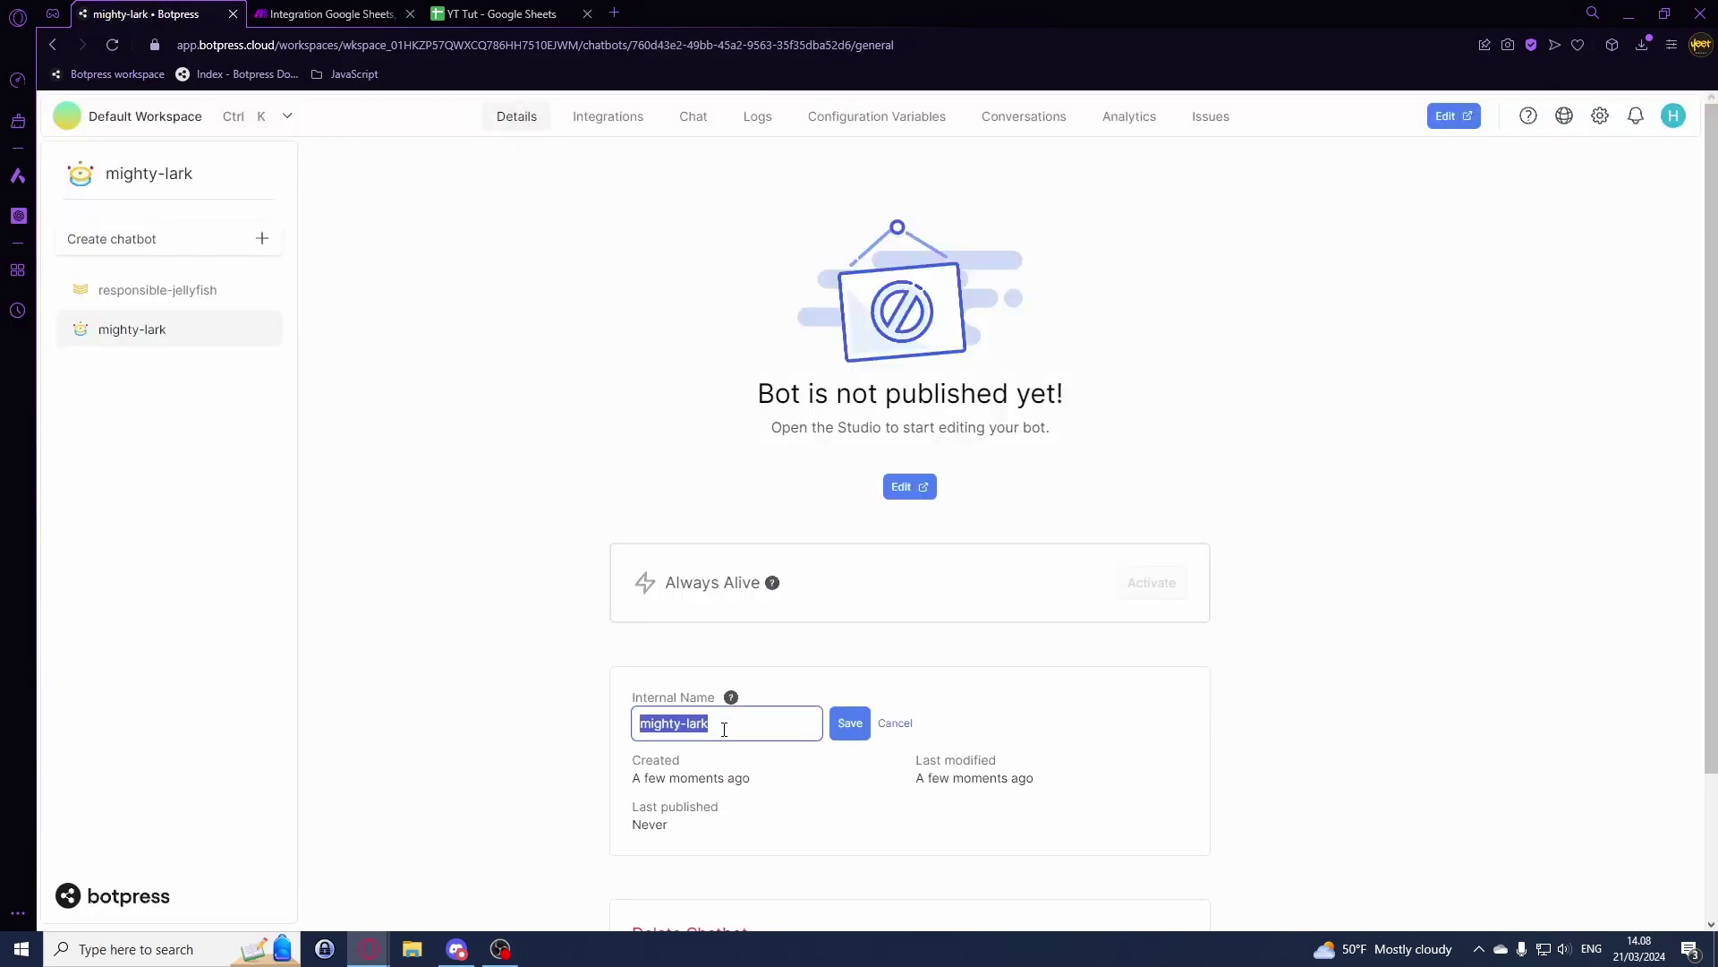
pyautogui.write('wart')
pyautogui.press('Return')
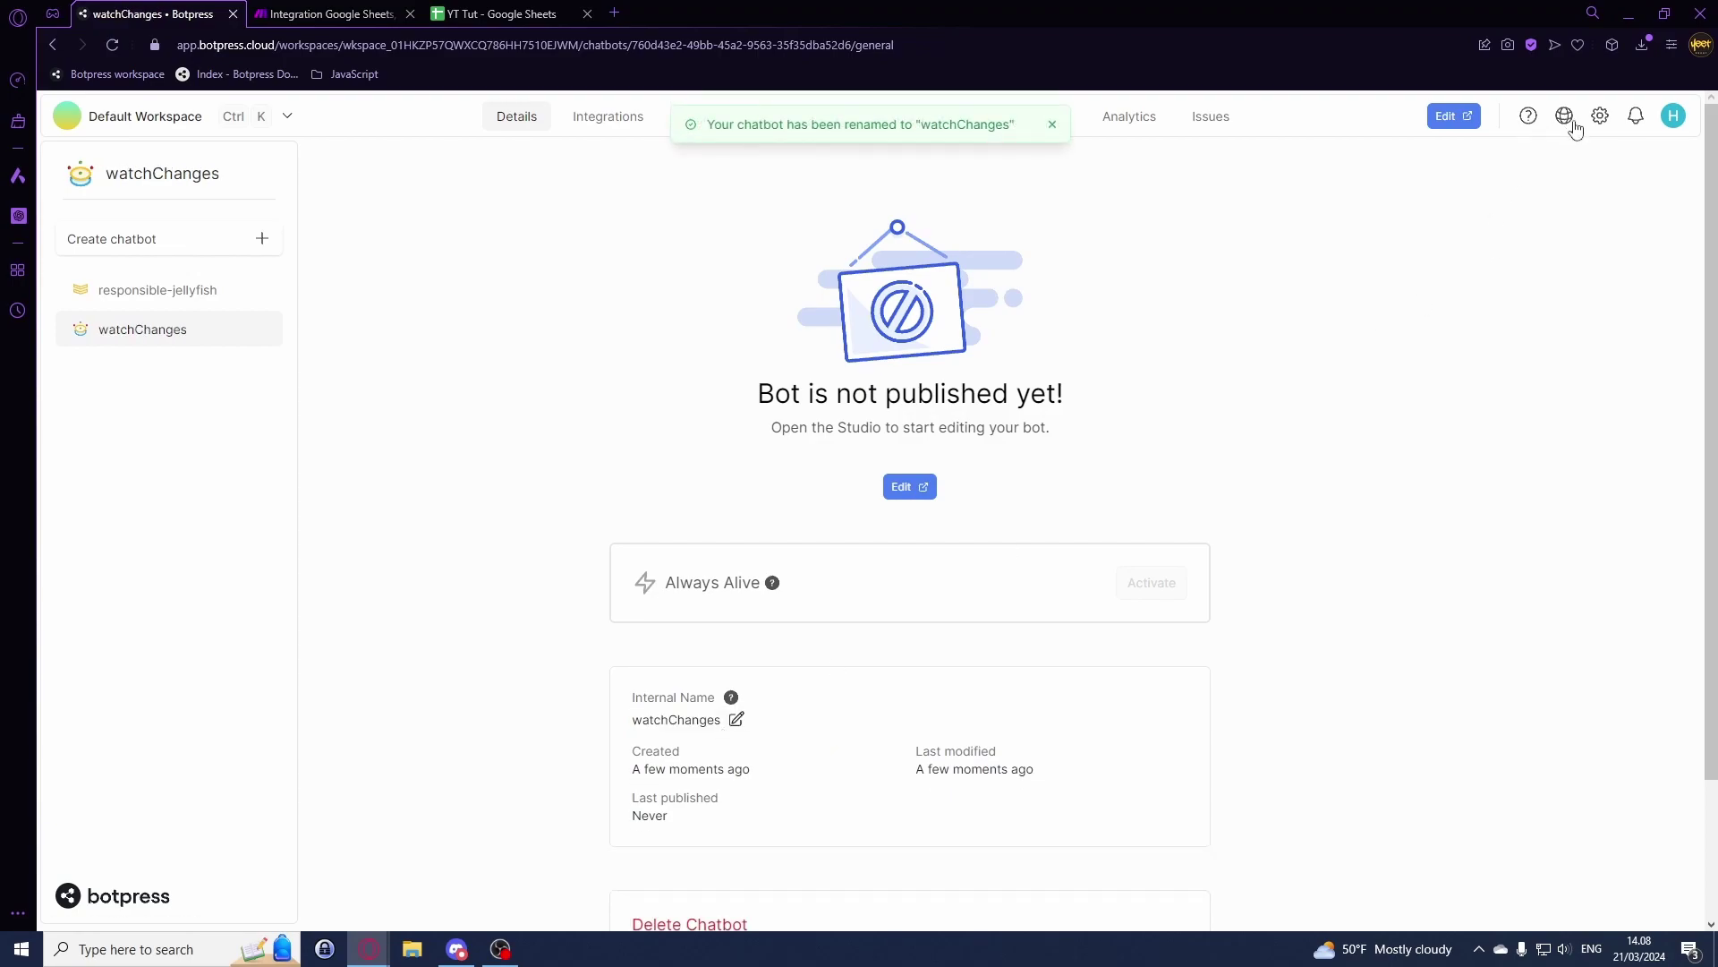
pyautogui.click(1566, 122)
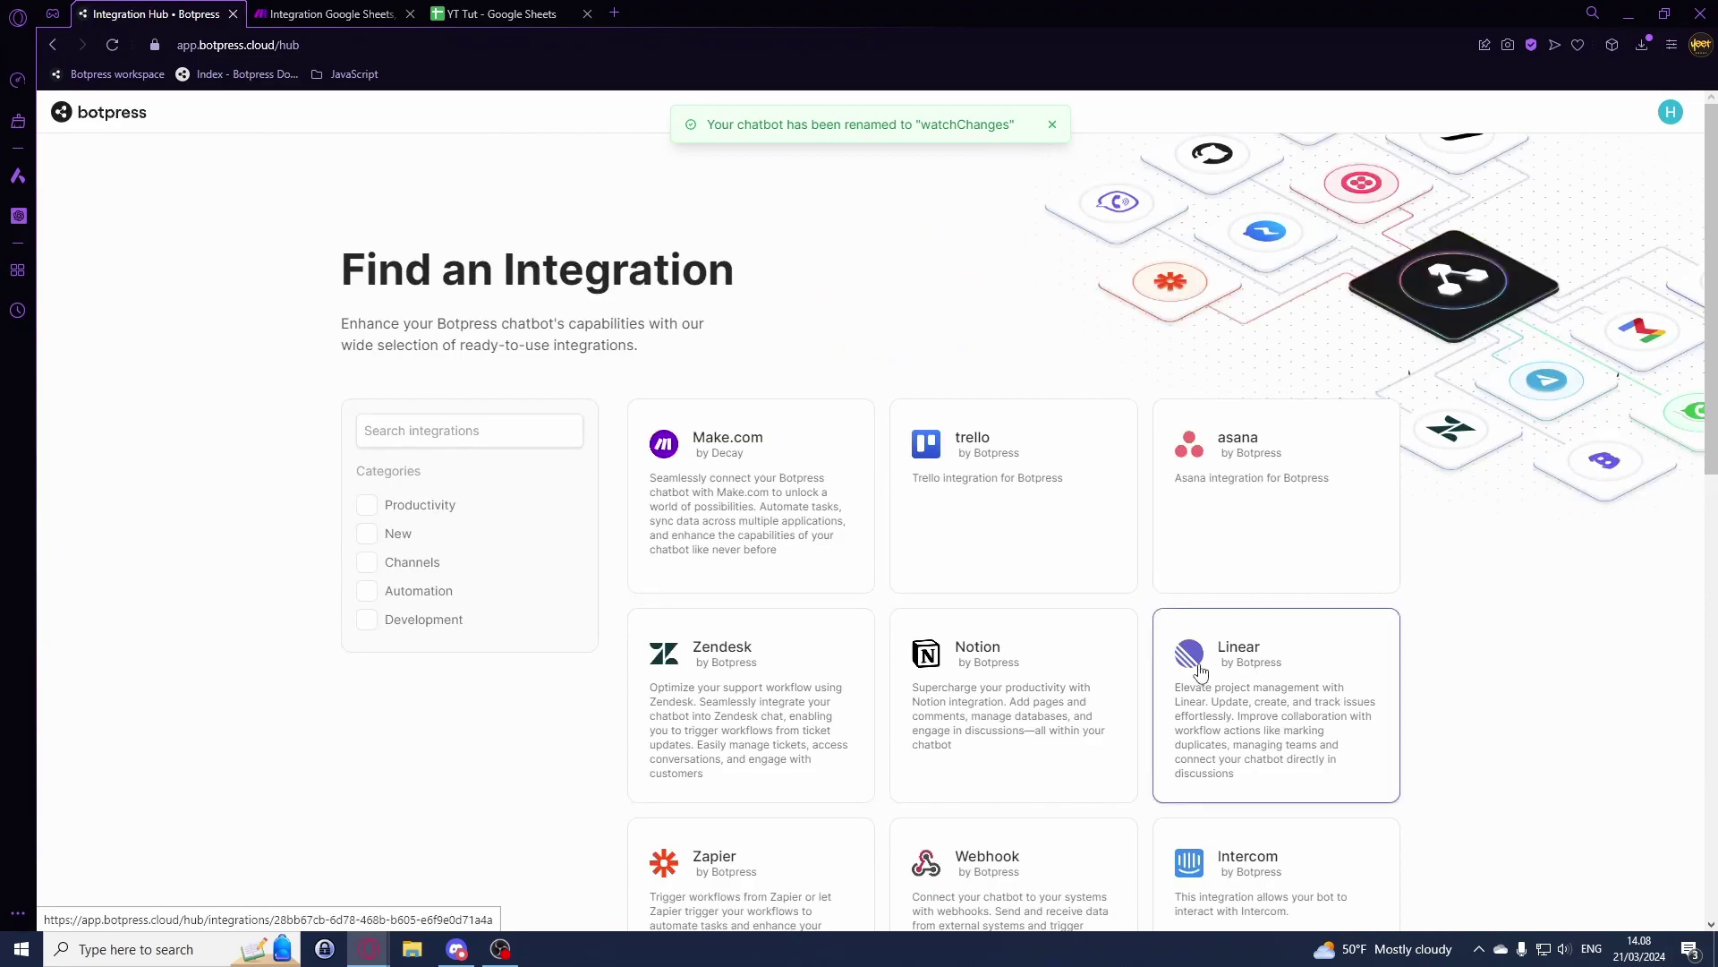
# Step: Install the Webhook integration on watchChanges, enable and save it, and copy its webhook URL
pyautogui.click(989, 877)
pyautogui.click(1072, 230)
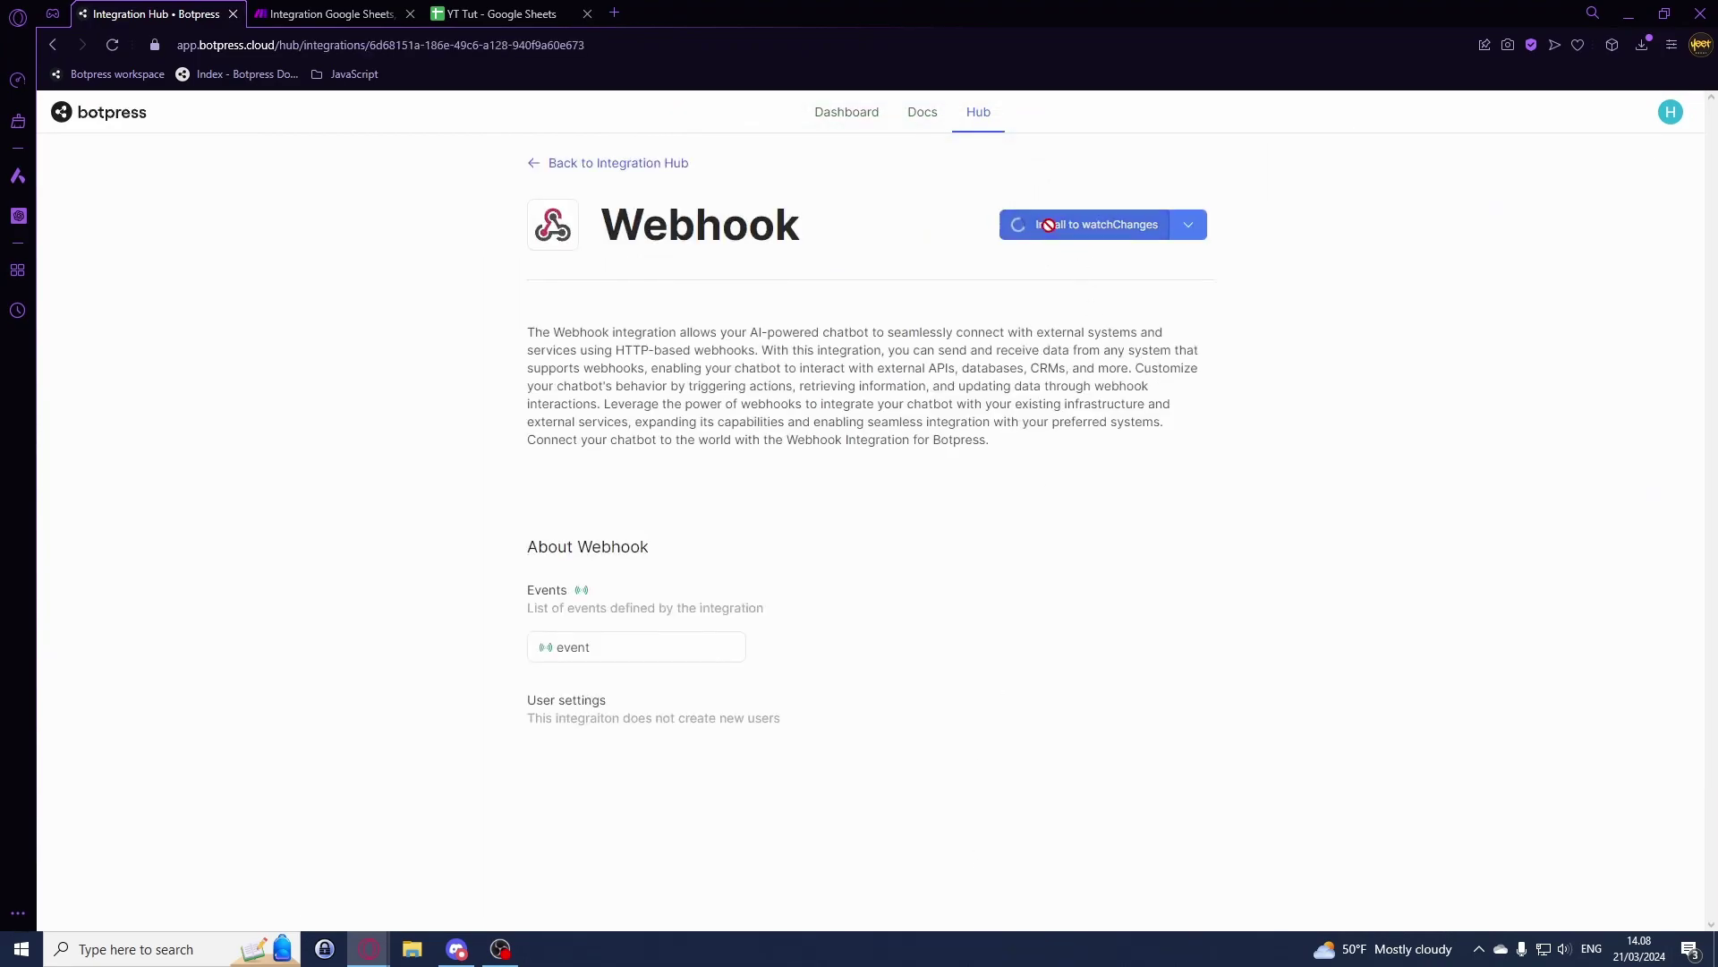
pyautogui.click(964, 134)
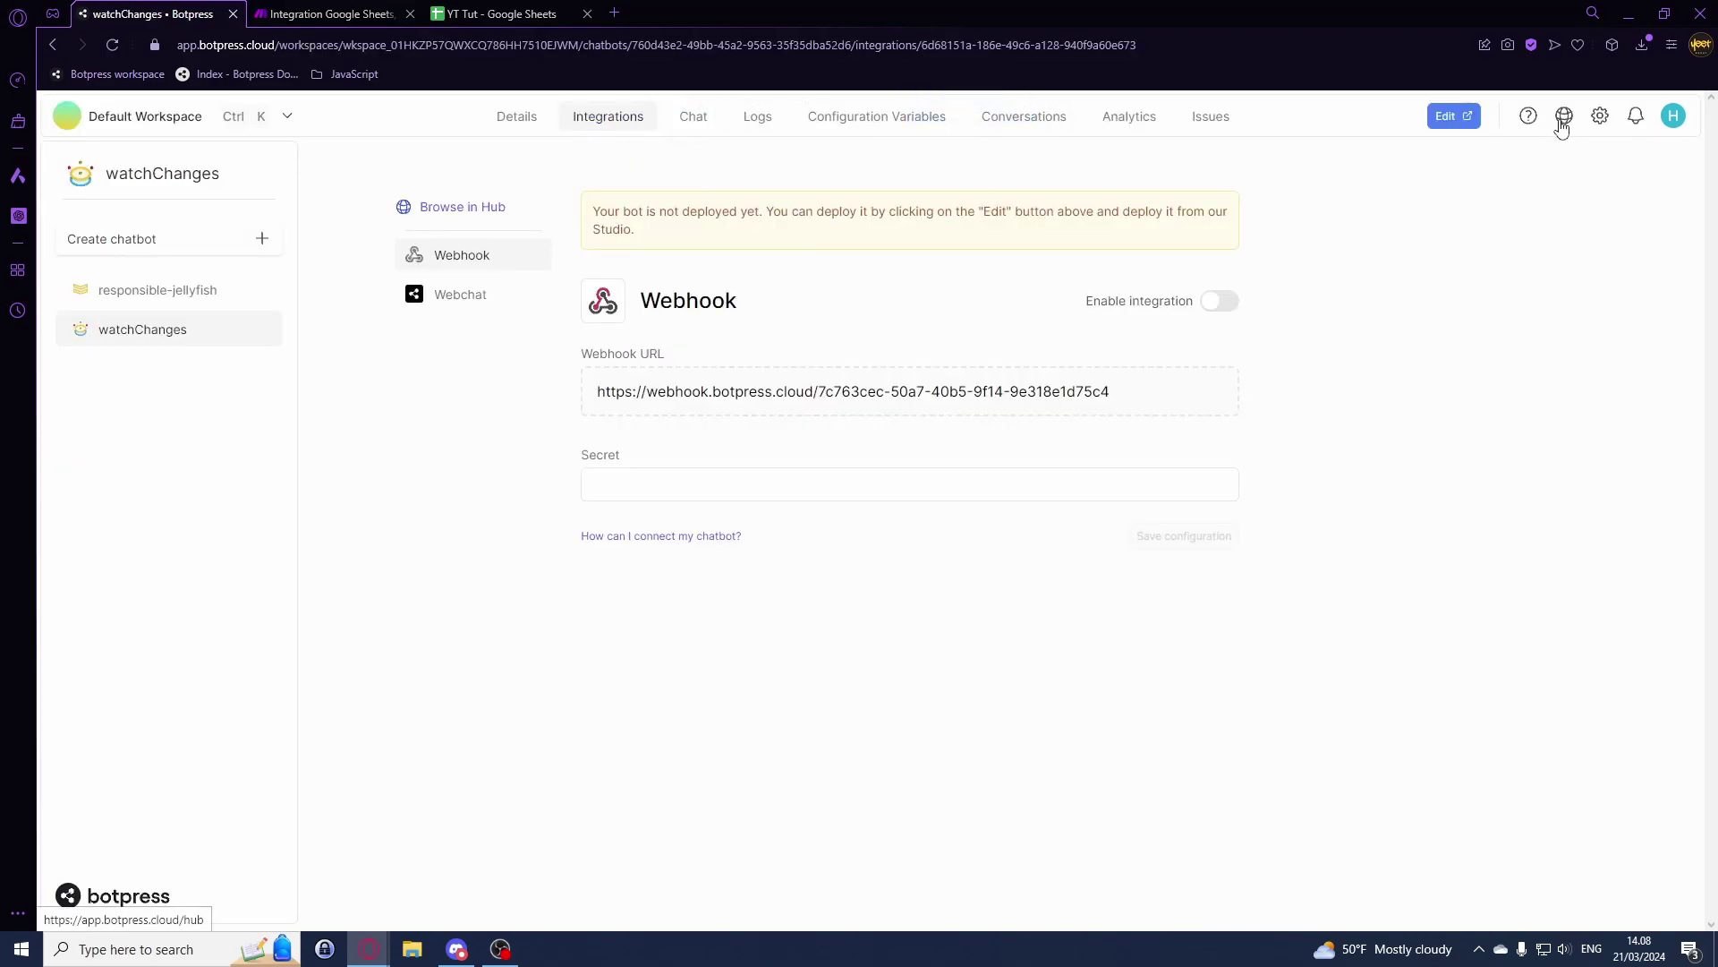
pyautogui.click(1221, 305)
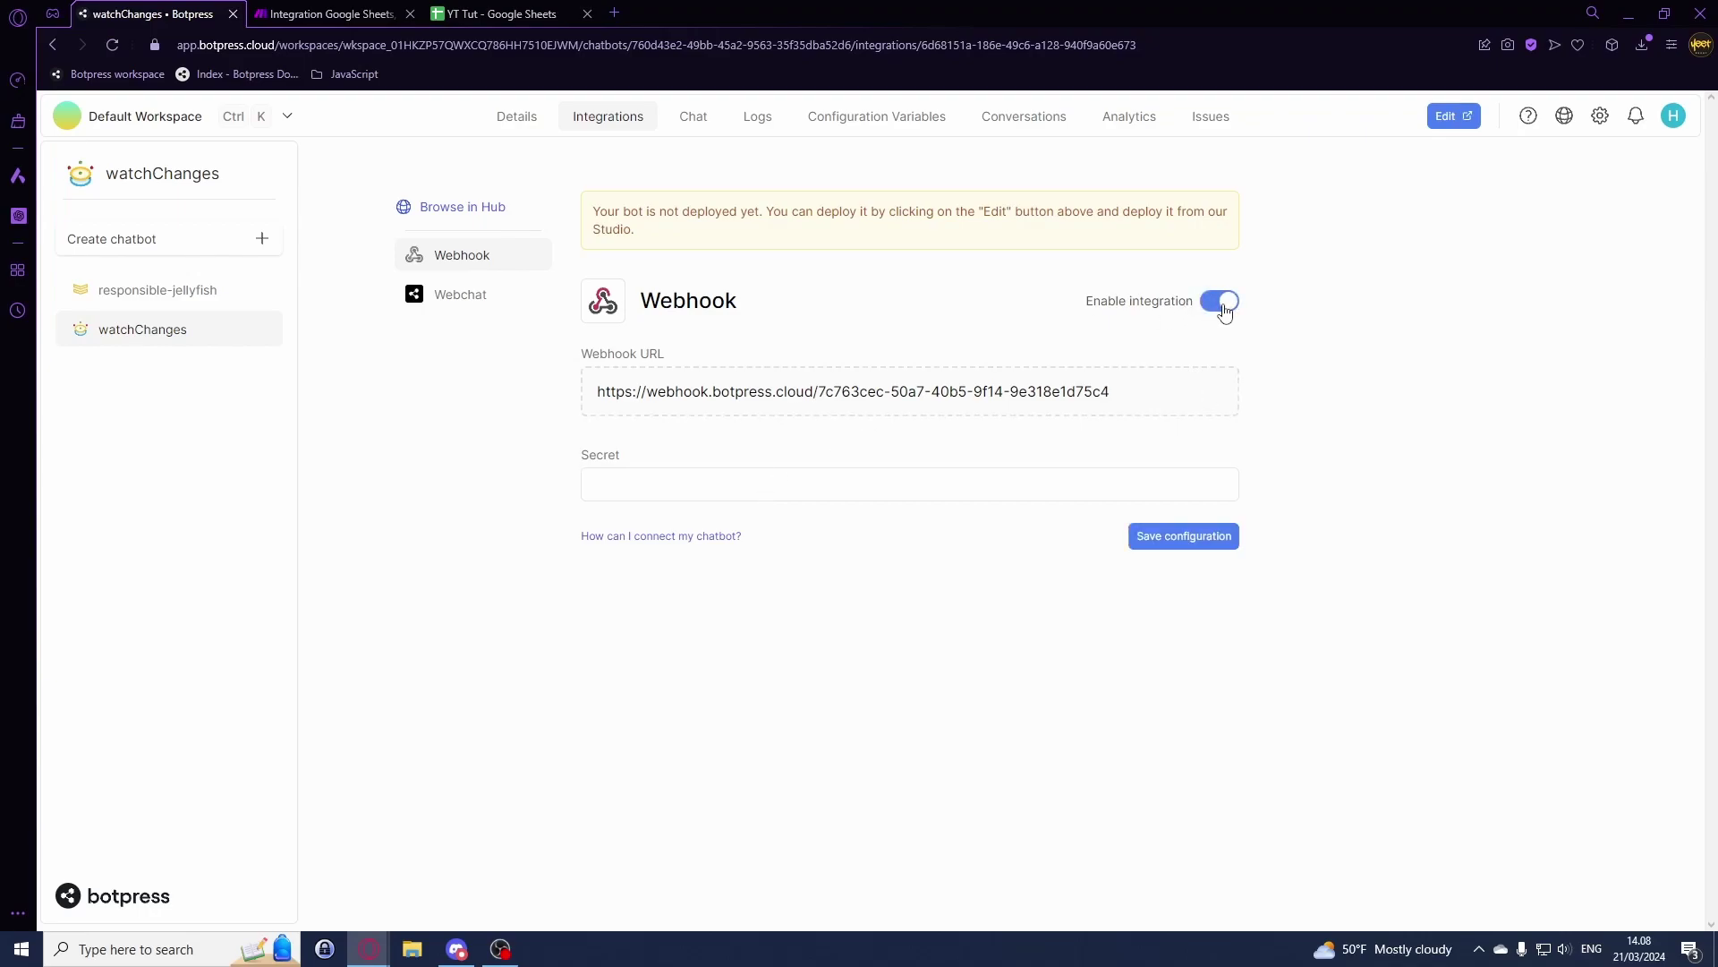
pyautogui.click(1163, 539)
pyautogui.click(660, 408)
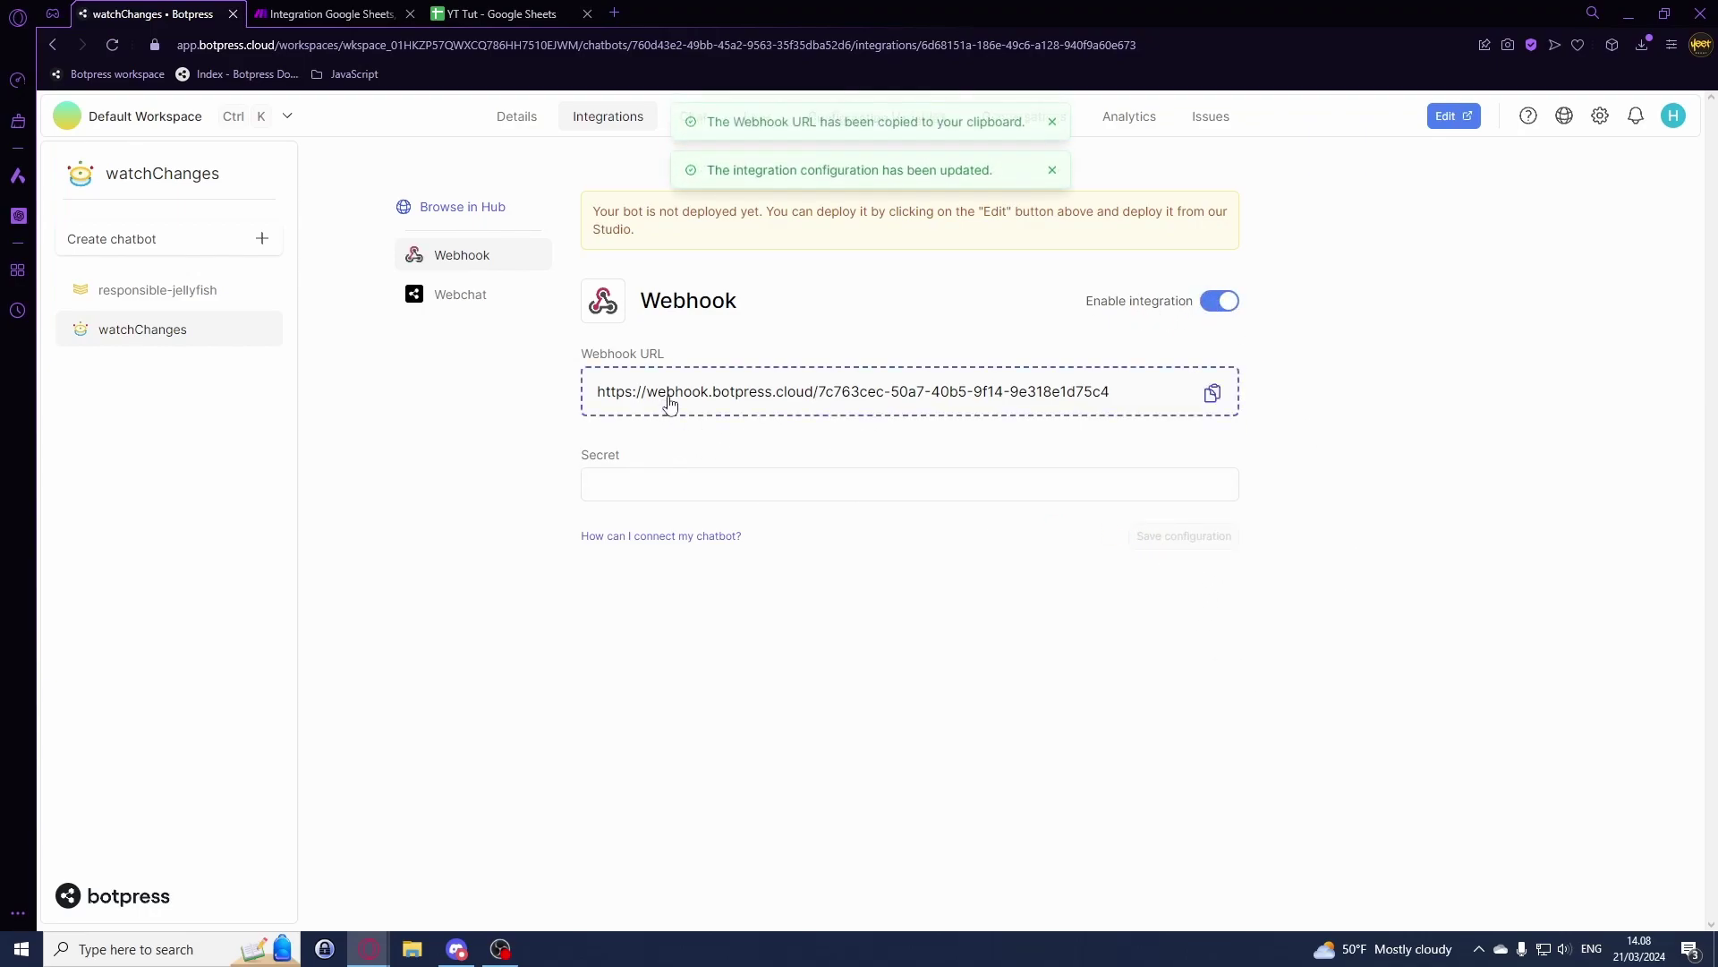
pyautogui.click(1220, 405)
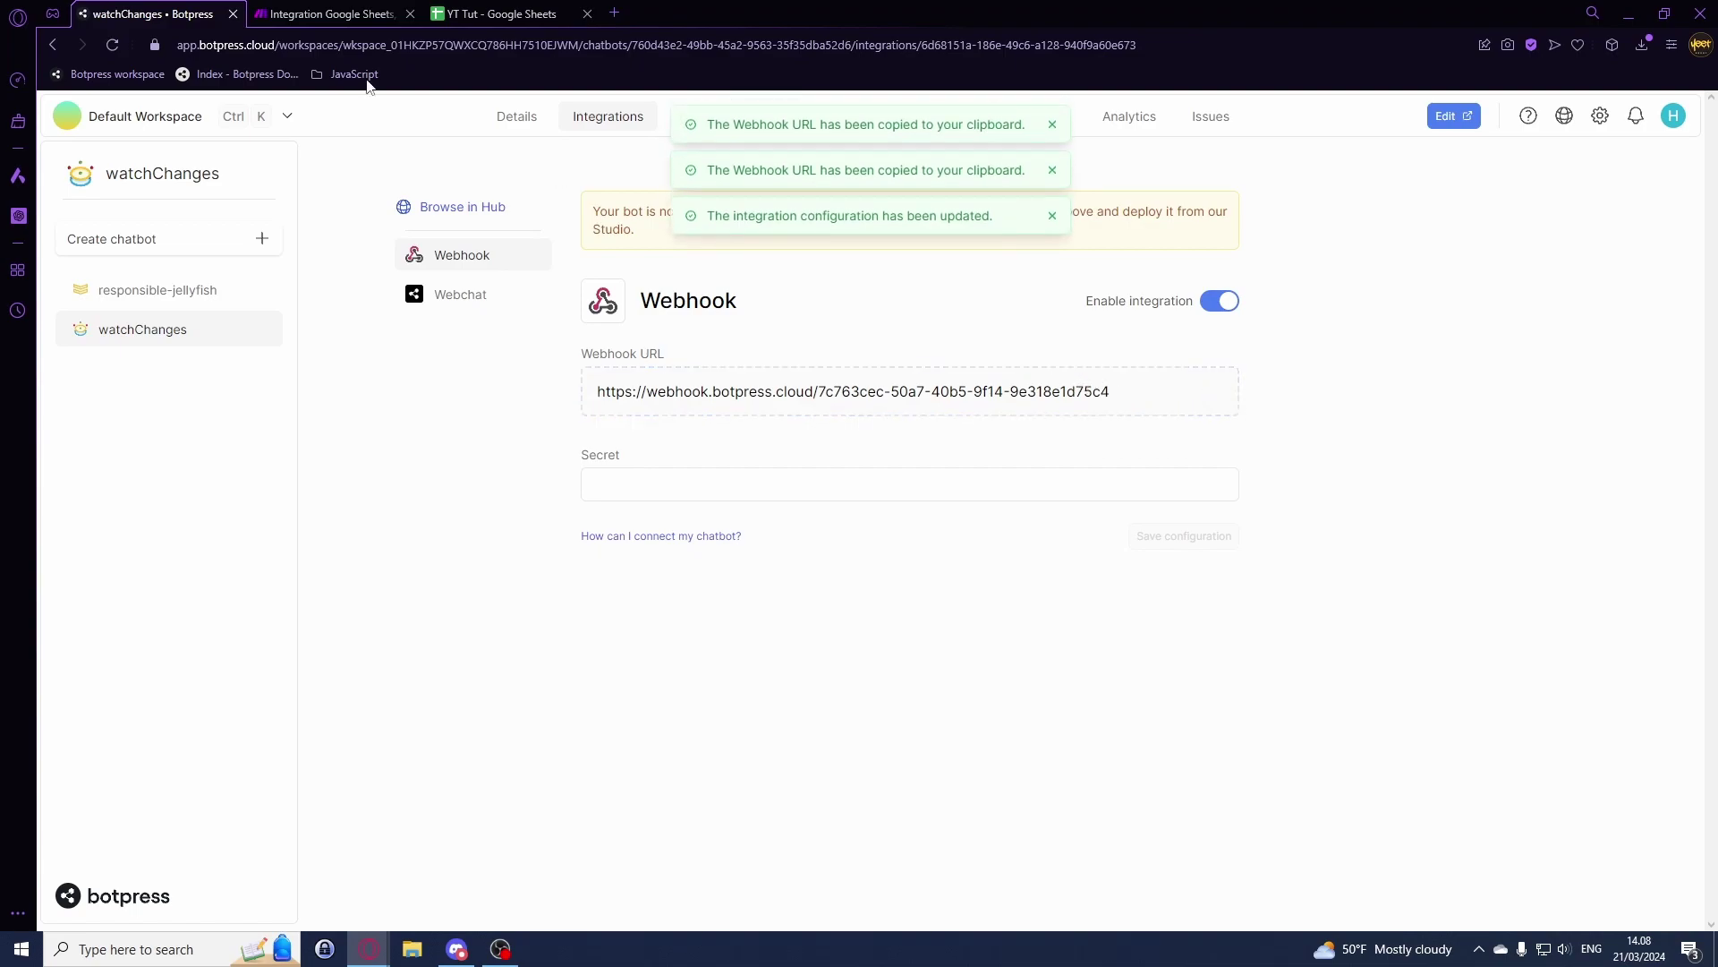
# Step: Paste the Botpress webhook URL and set method POST, body type Raw, content type JSON
pyautogui.click(333, 13)
pyautogui.click(1401, 251)
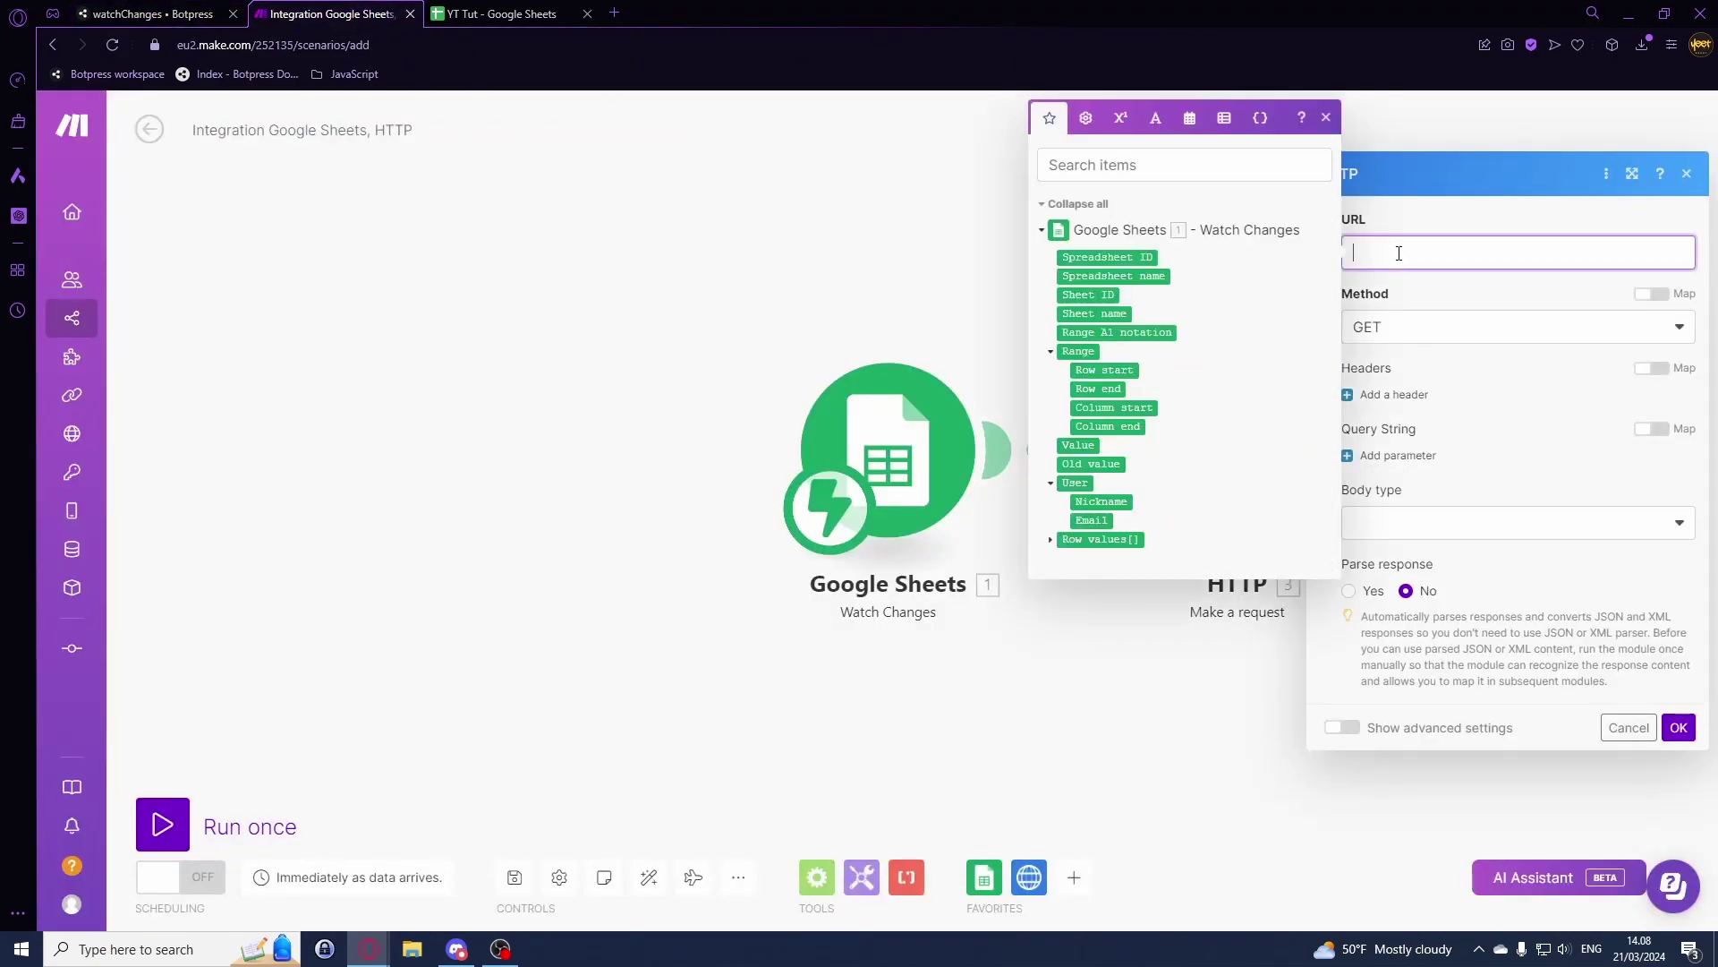
pyautogui.hotkey('ctrl', 'v')
pyautogui.click(1445, 349)
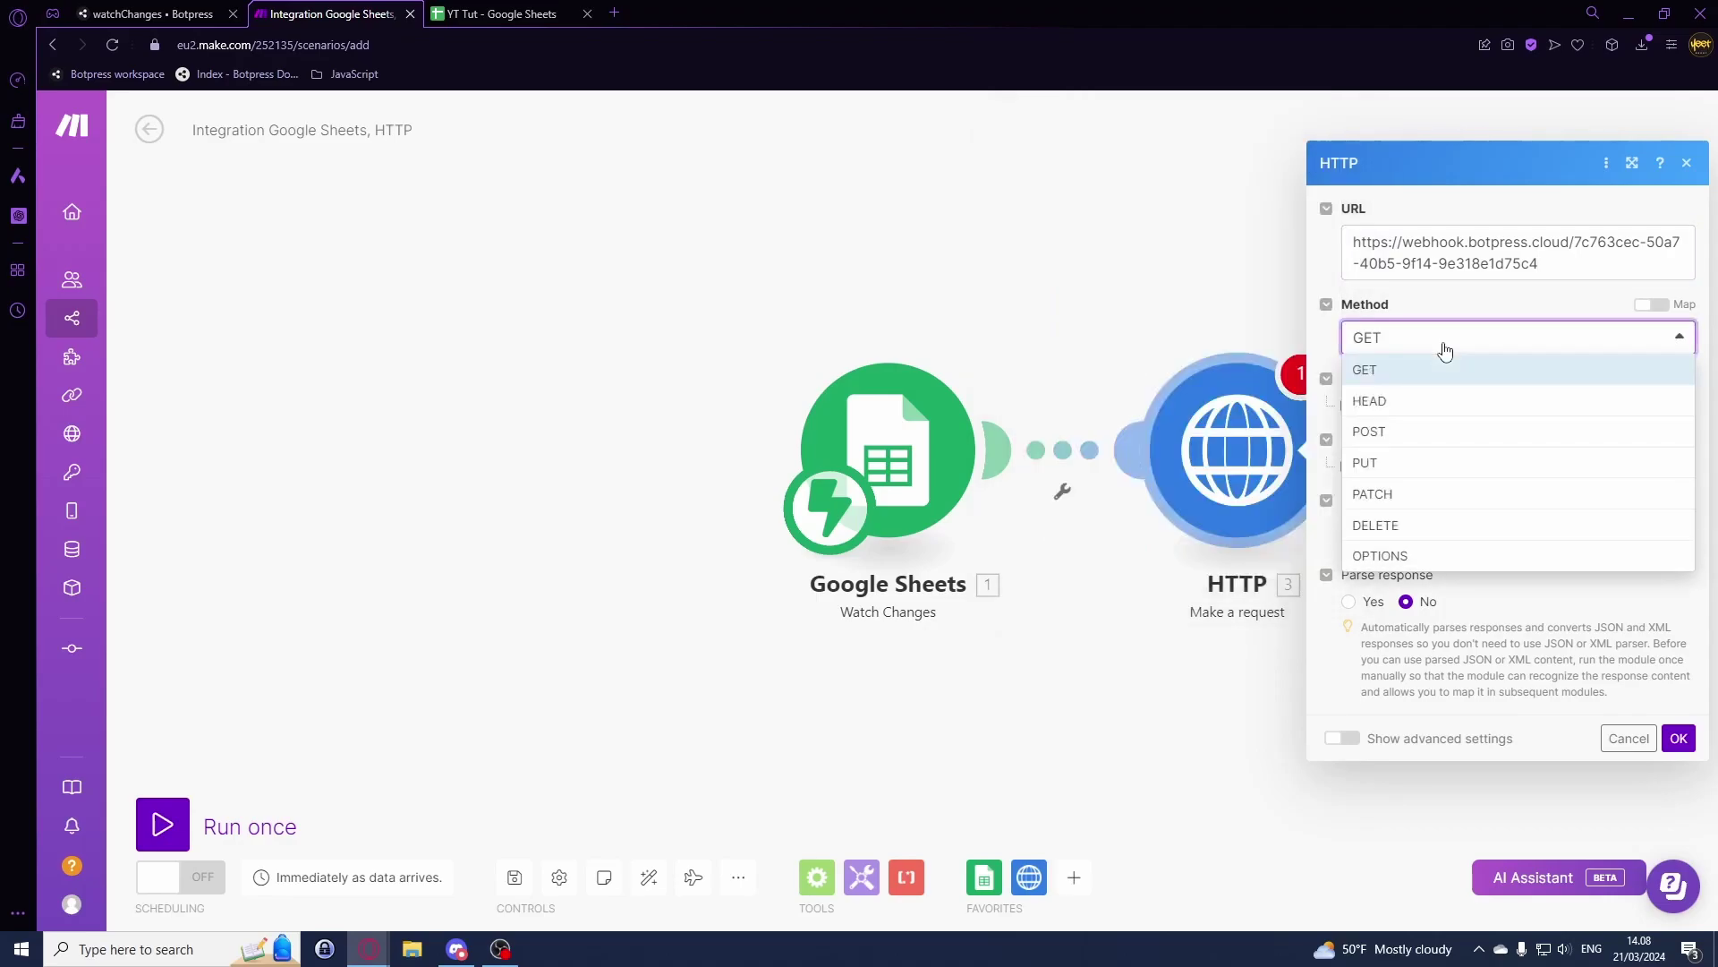
pyautogui.click(1398, 430)
pyautogui.click(1451, 530)
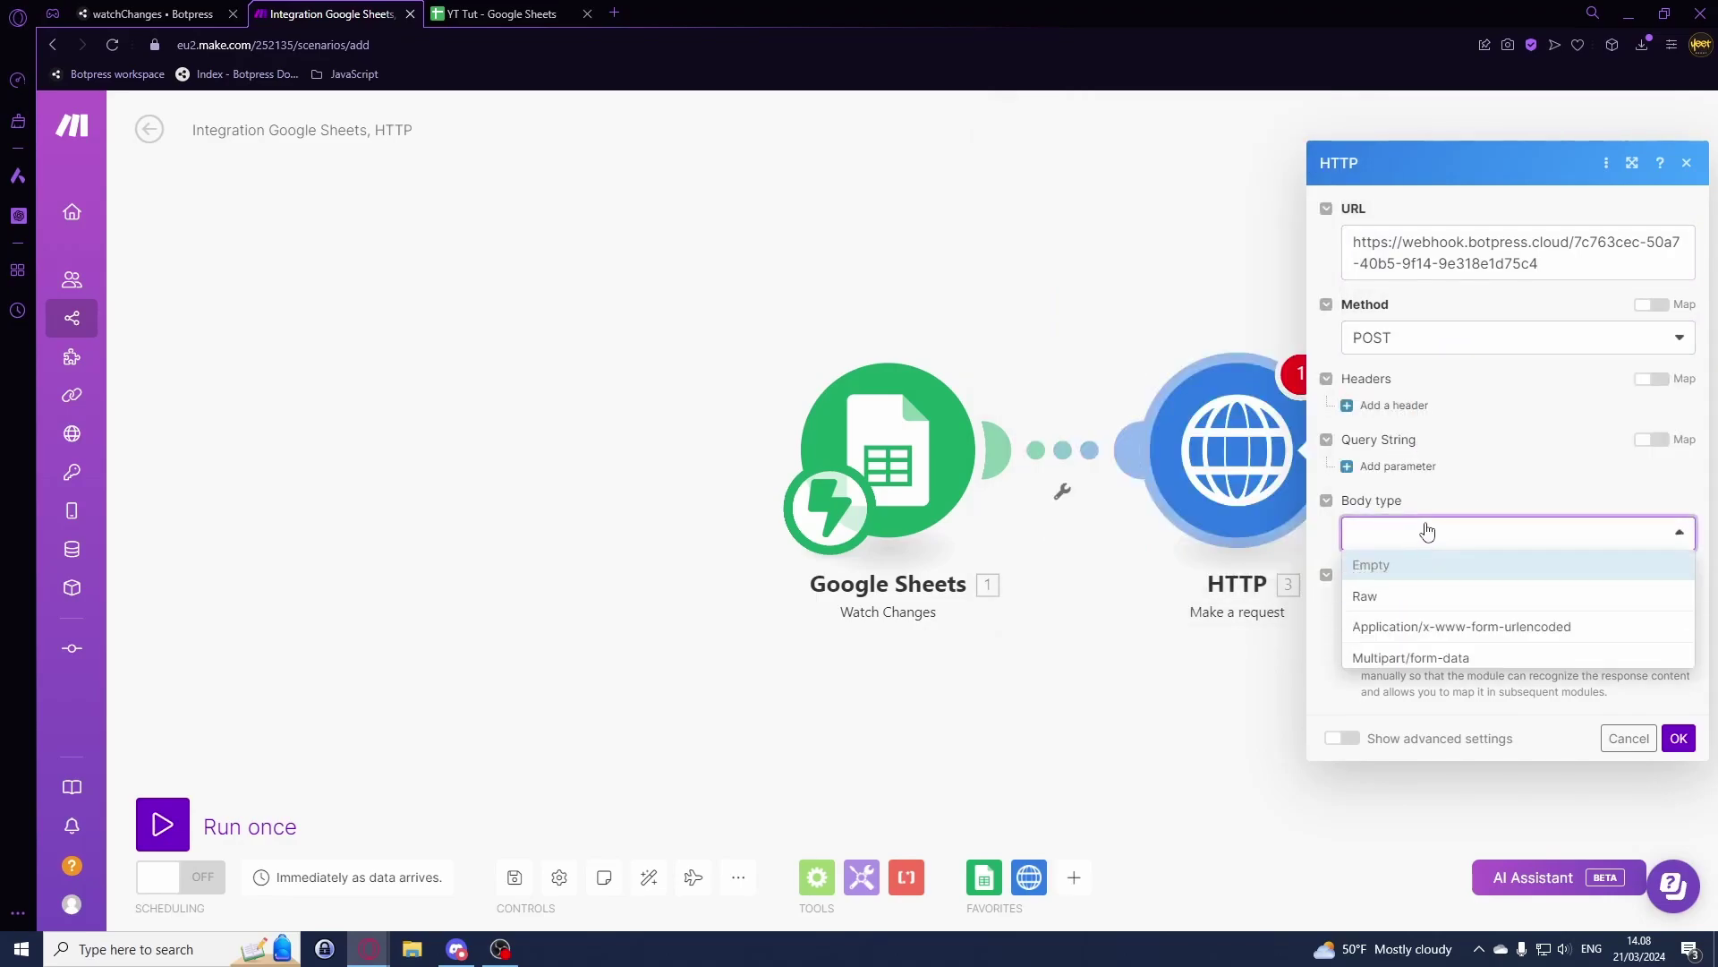
pyautogui.click(1413, 599)
pyautogui.click(1422, 578)
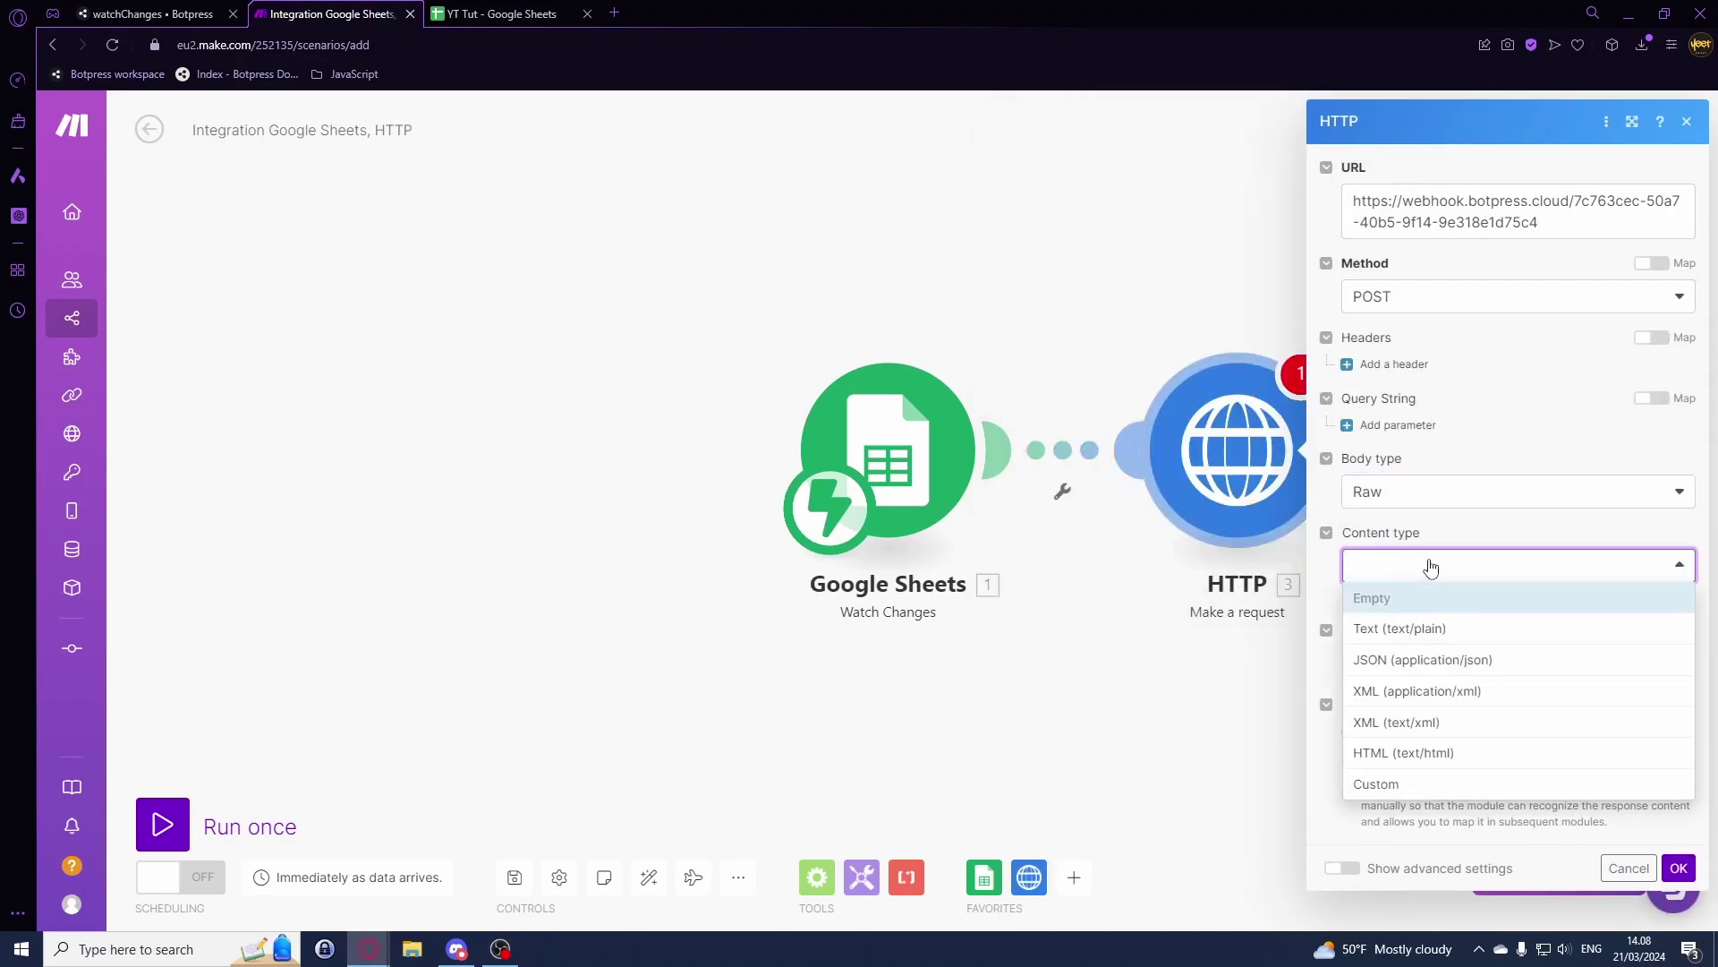
pyautogui.click(1432, 662)
# Step: Write the JSON body mapping newValue to Value and rowStart to Row start, then confirm
pyautogui.click(1436, 665)
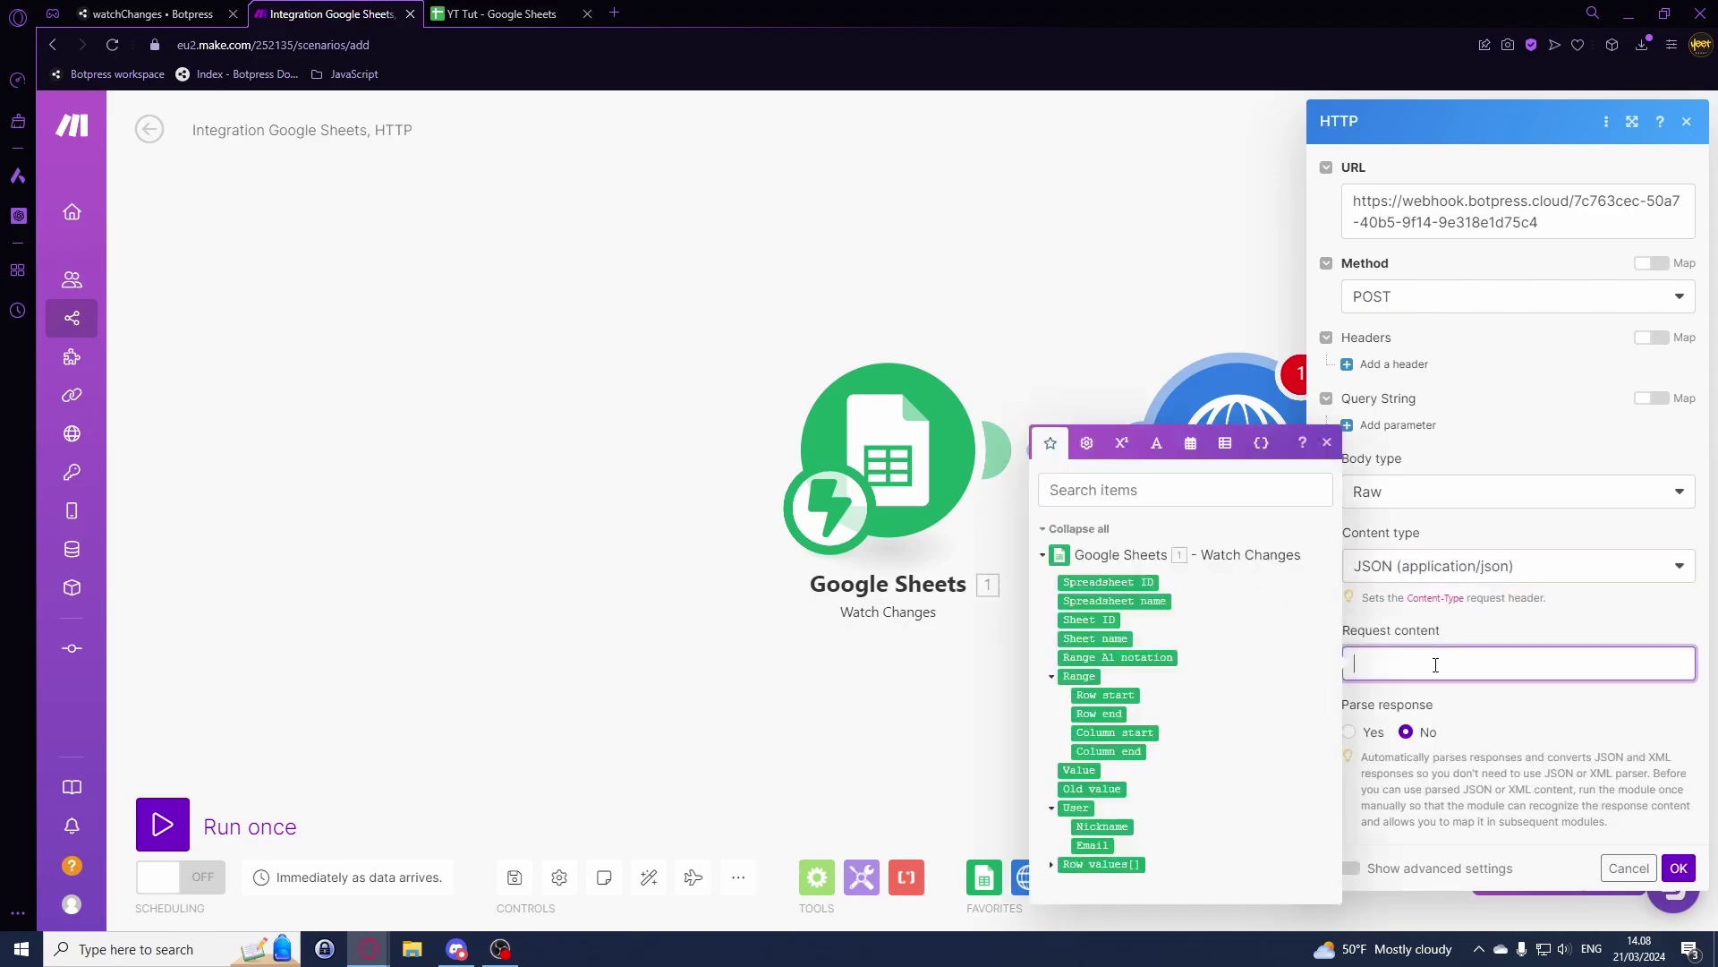
pyautogui.write('{ "newValue":')
pyautogui.click(1080, 770)
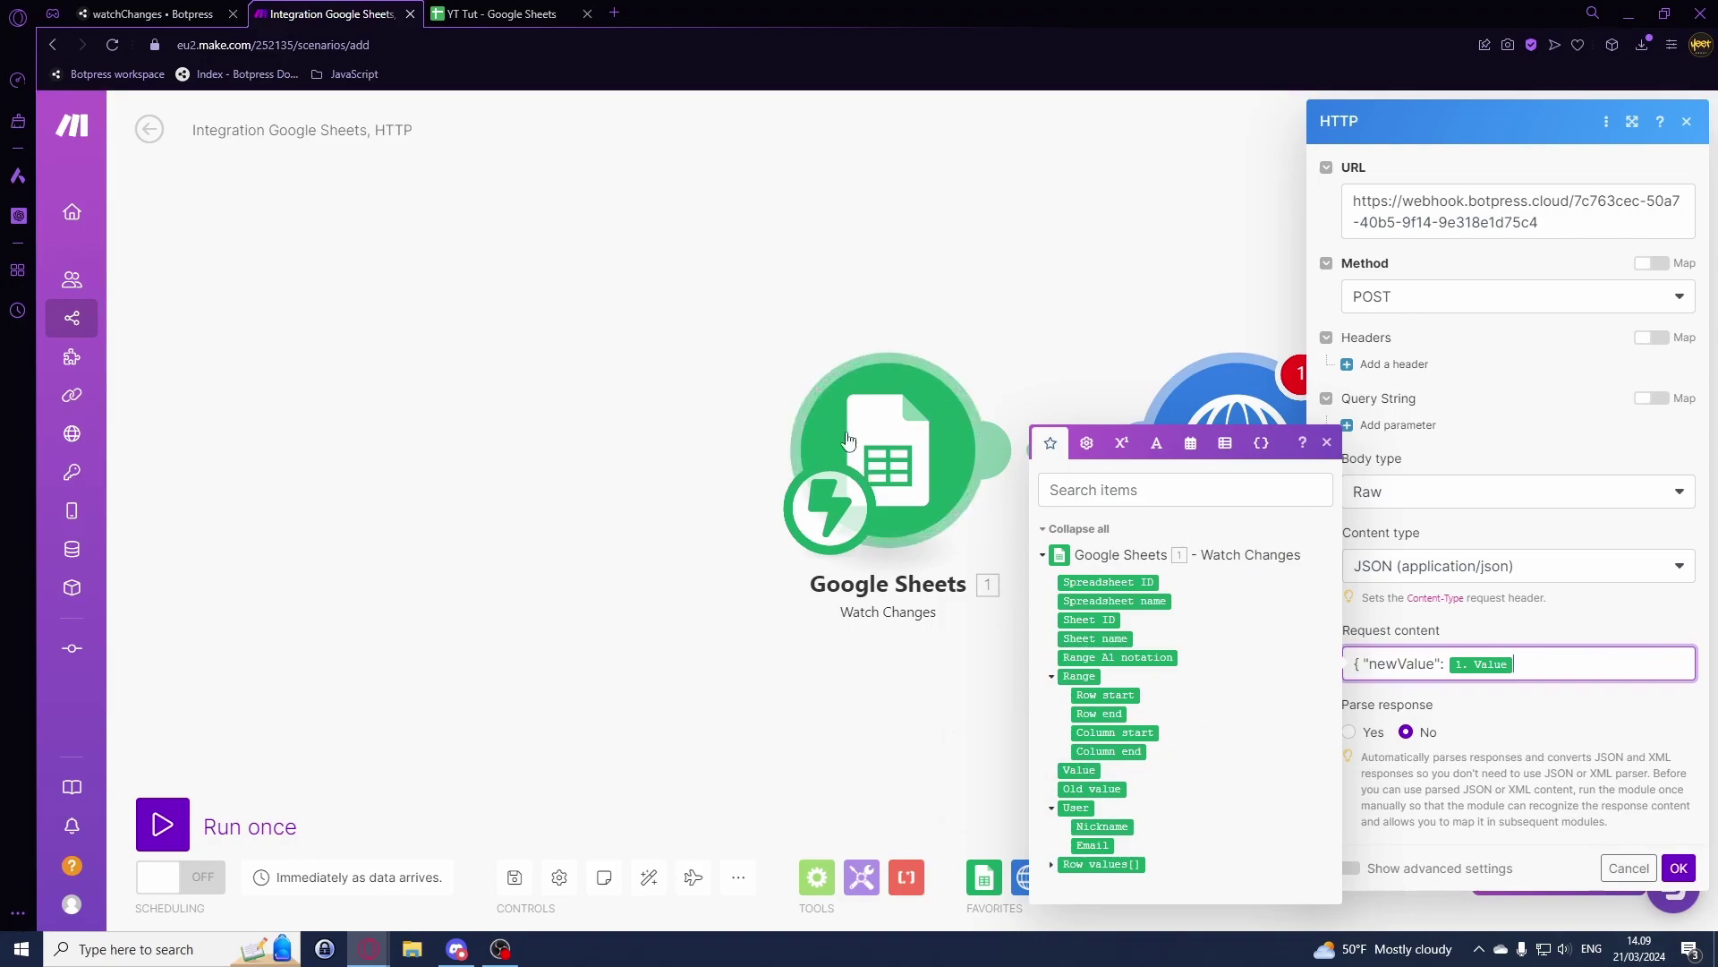
pyautogui.write('"')
pyautogui.click(1573, 653)
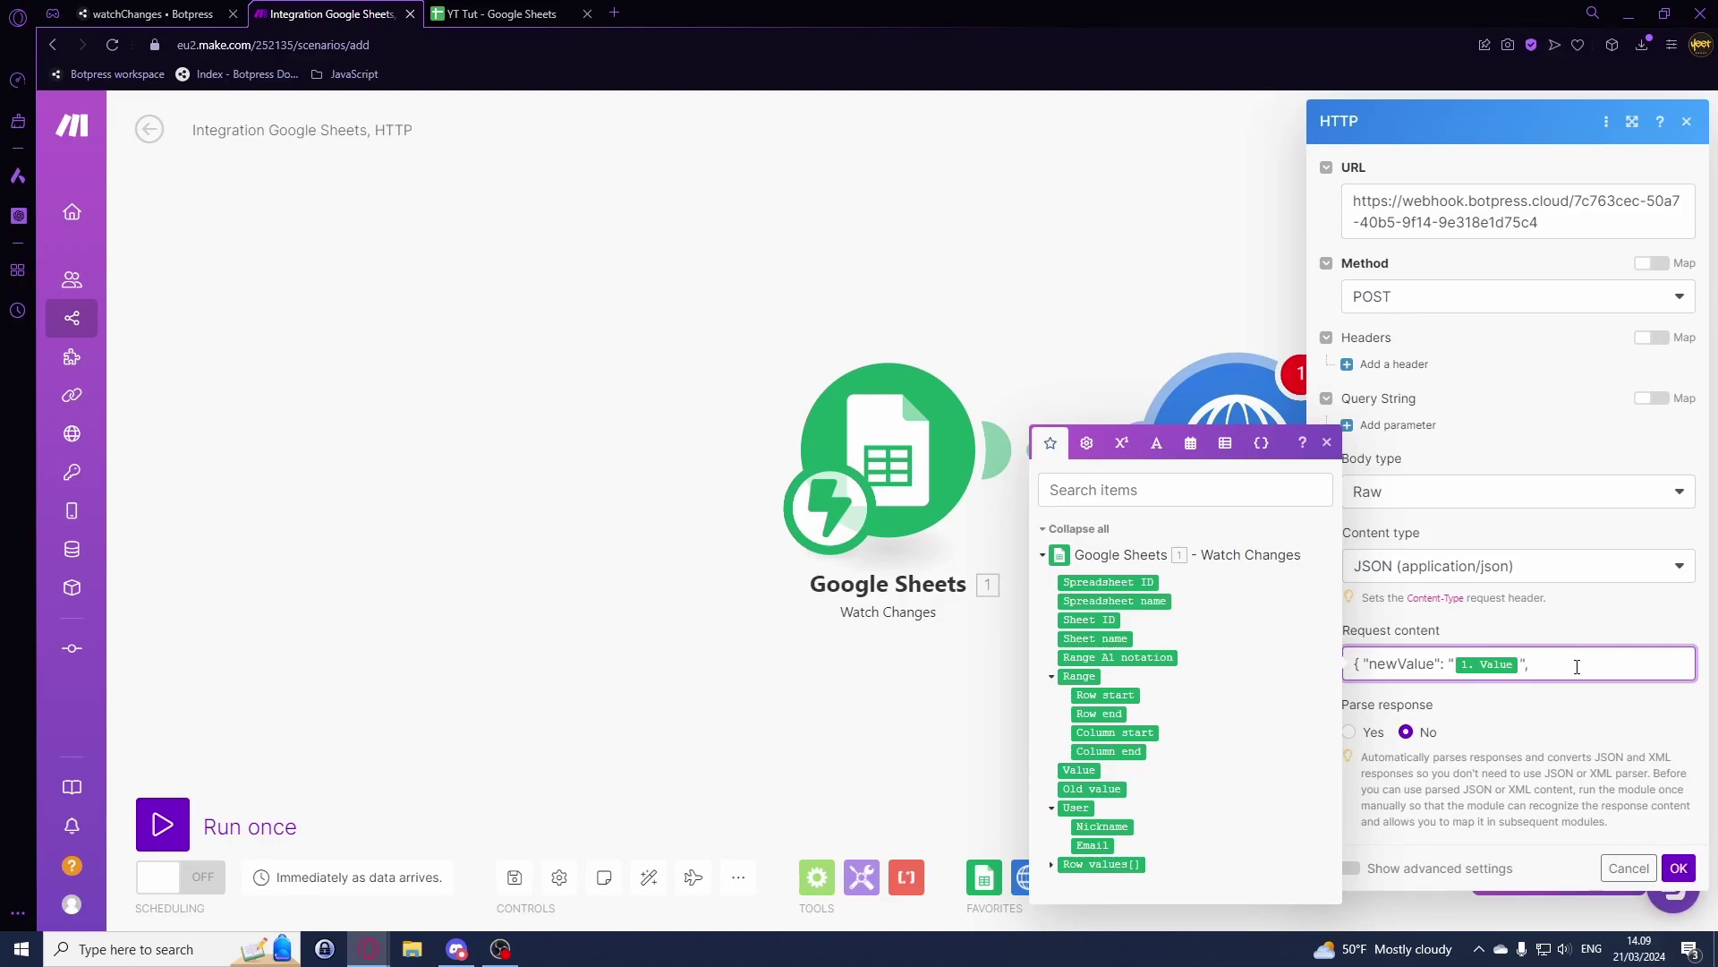
pyautogui.write(', rowStart":')
pyautogui.click(1109, 695)
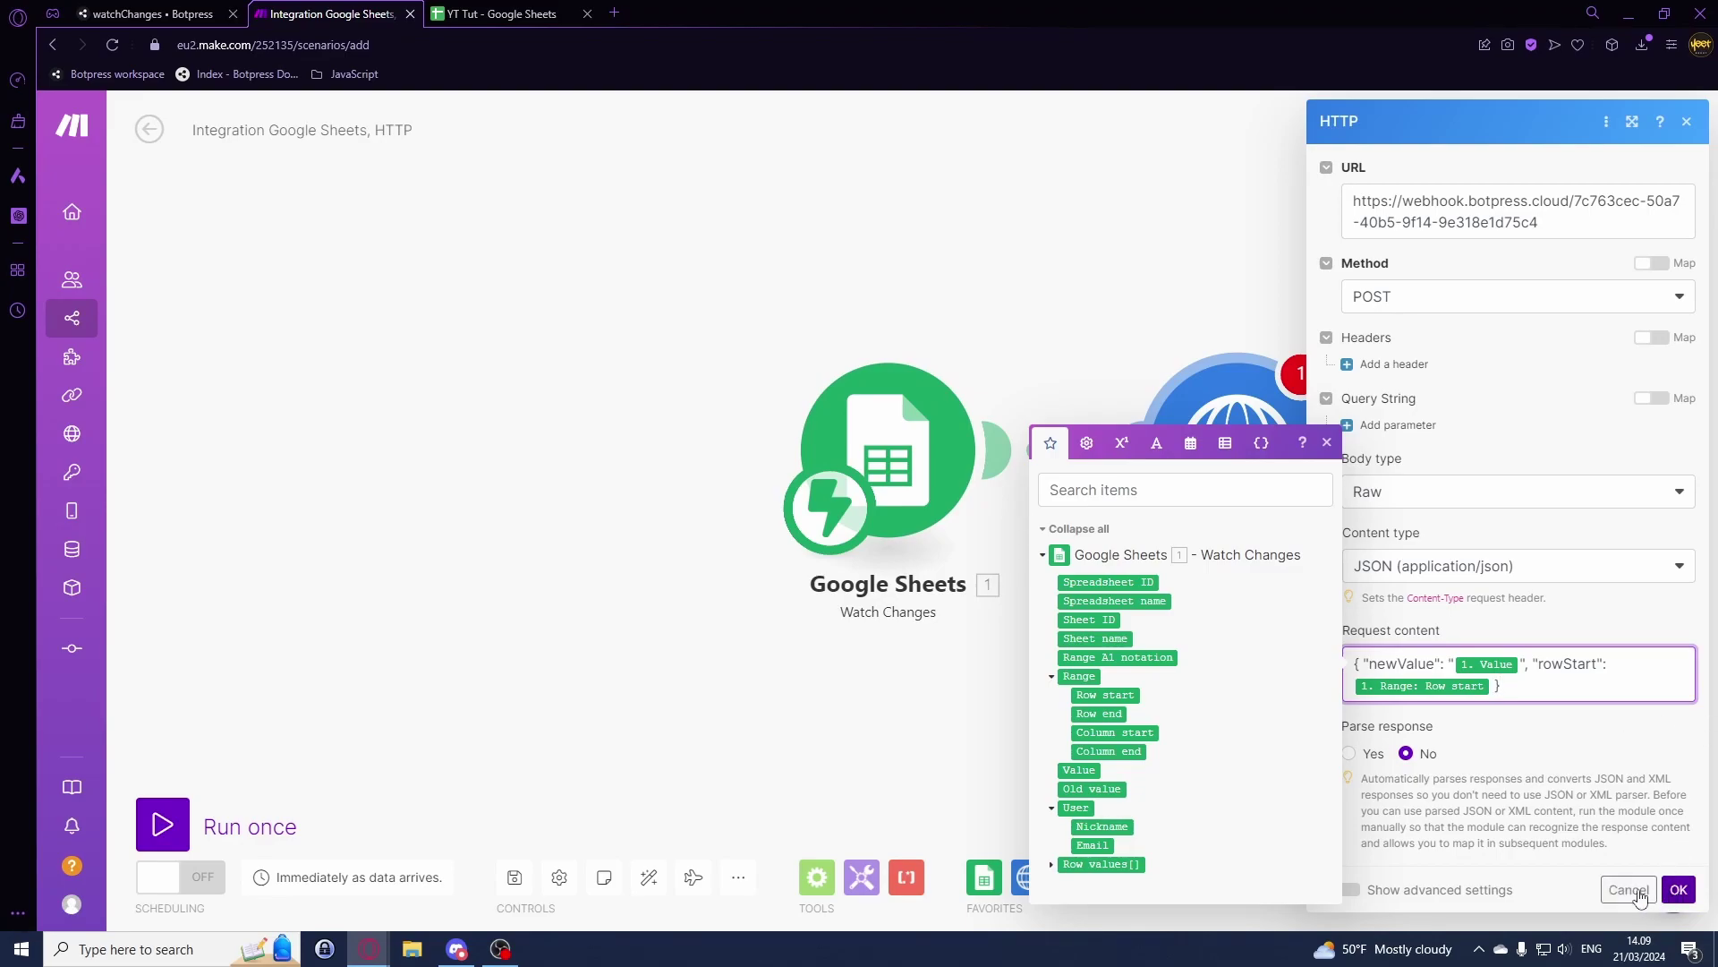
pyautogui.click(1054, 866)
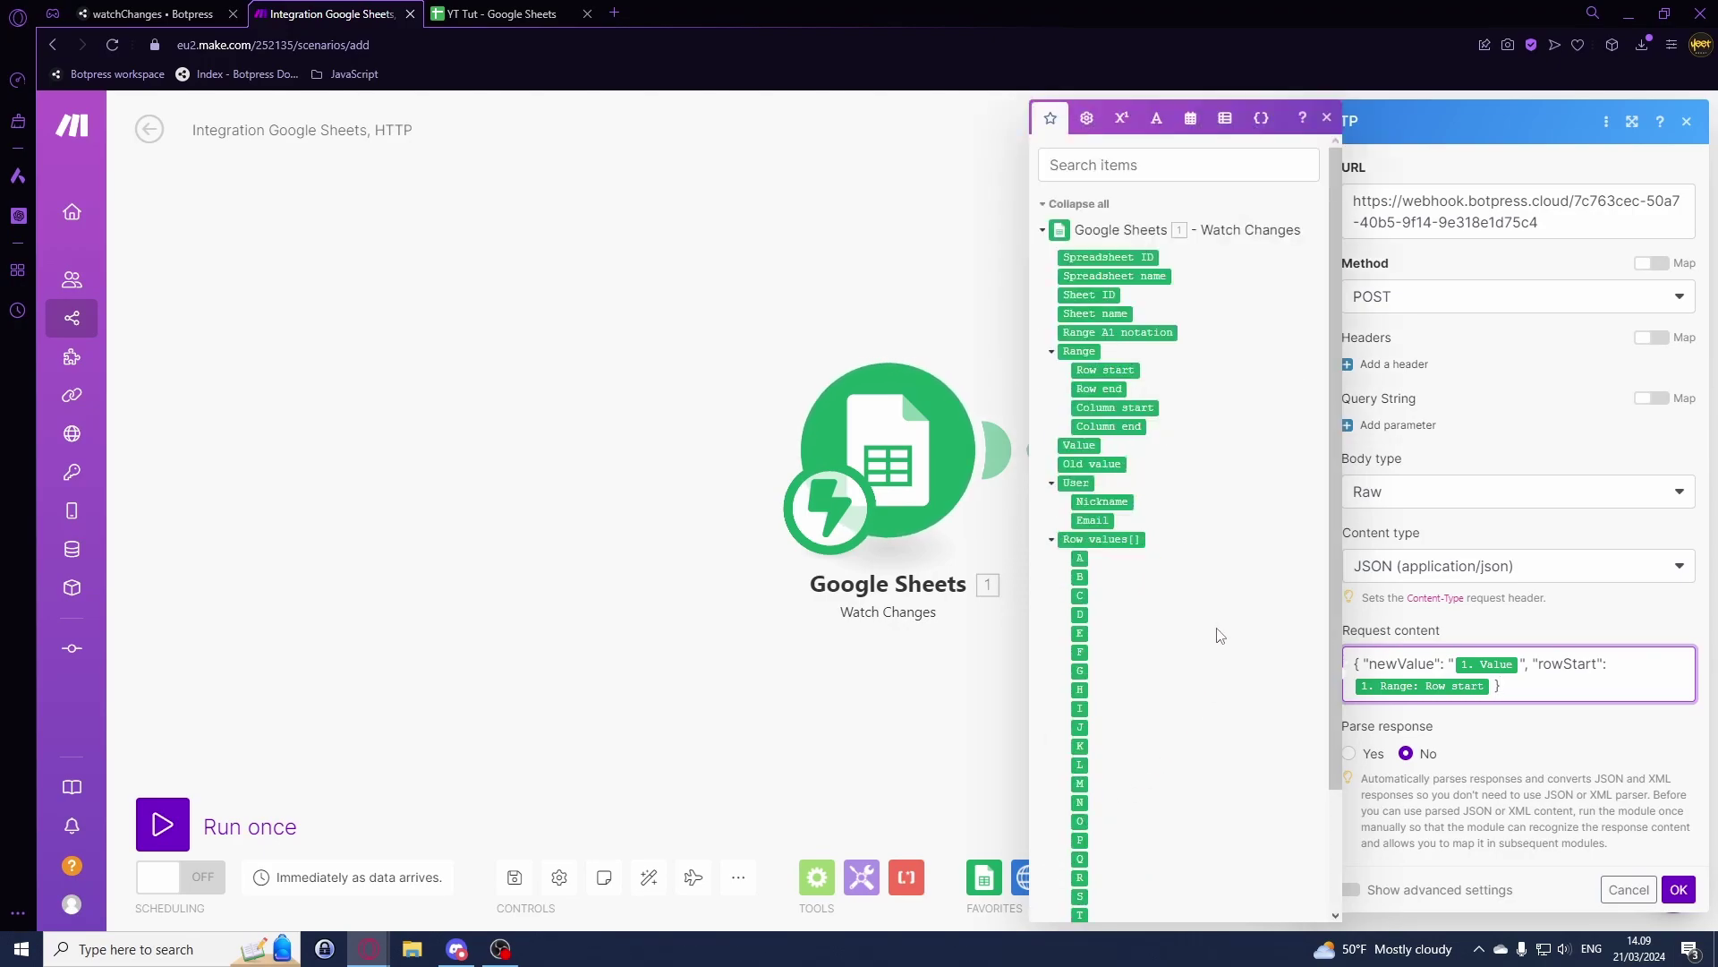
pyautogui.scroll(-2, 1219, 637)
pyautogui.scroll(2, 1217, 652)
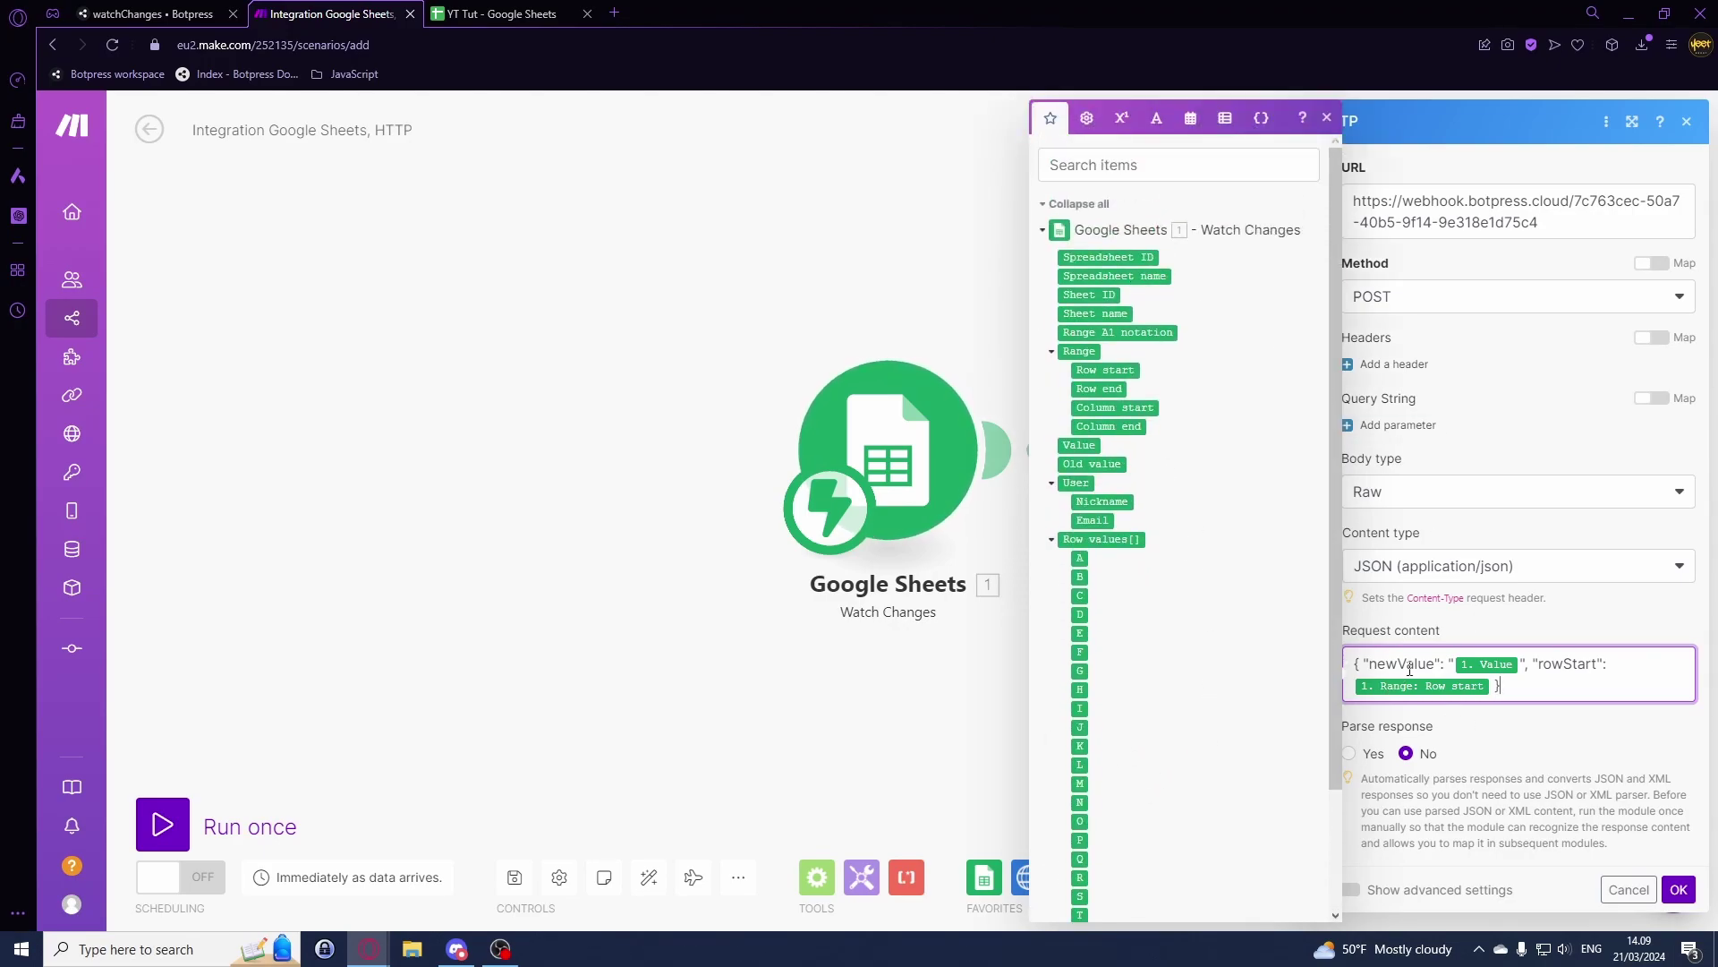
pyautogui.click(1679, 889)
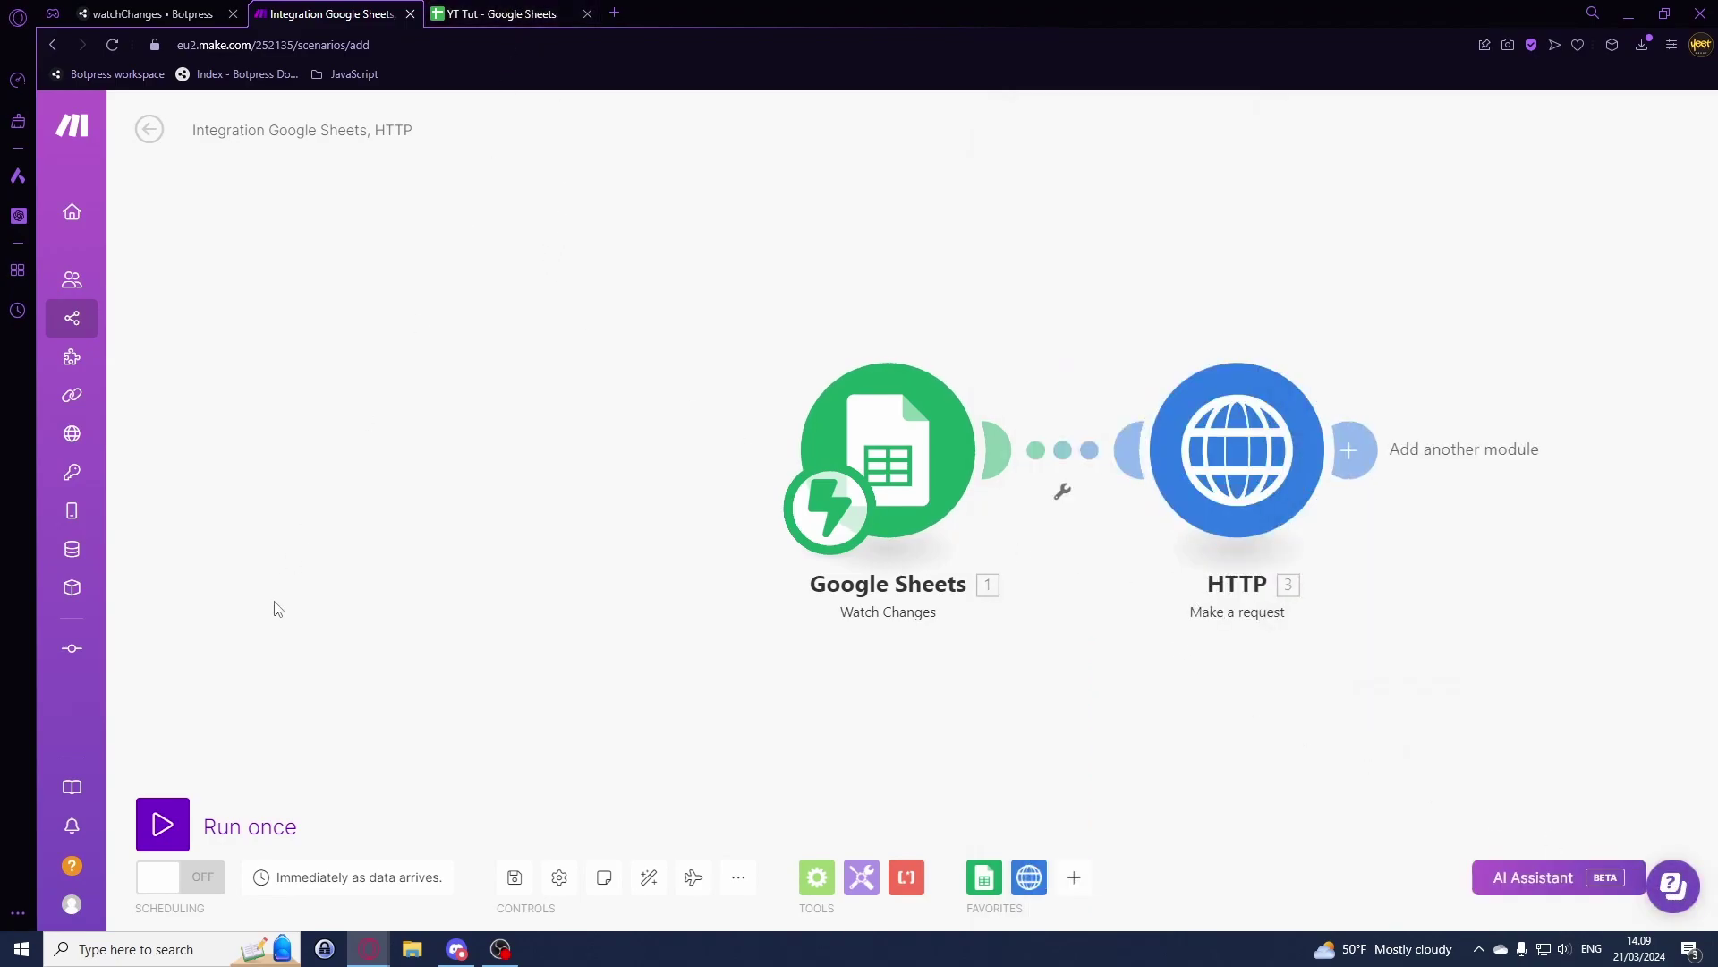
# Step: Open the bot in Botpress Studio from scratch and delete the default flow nodes
pyautogui.hotkey('ctrl', 'Tab')
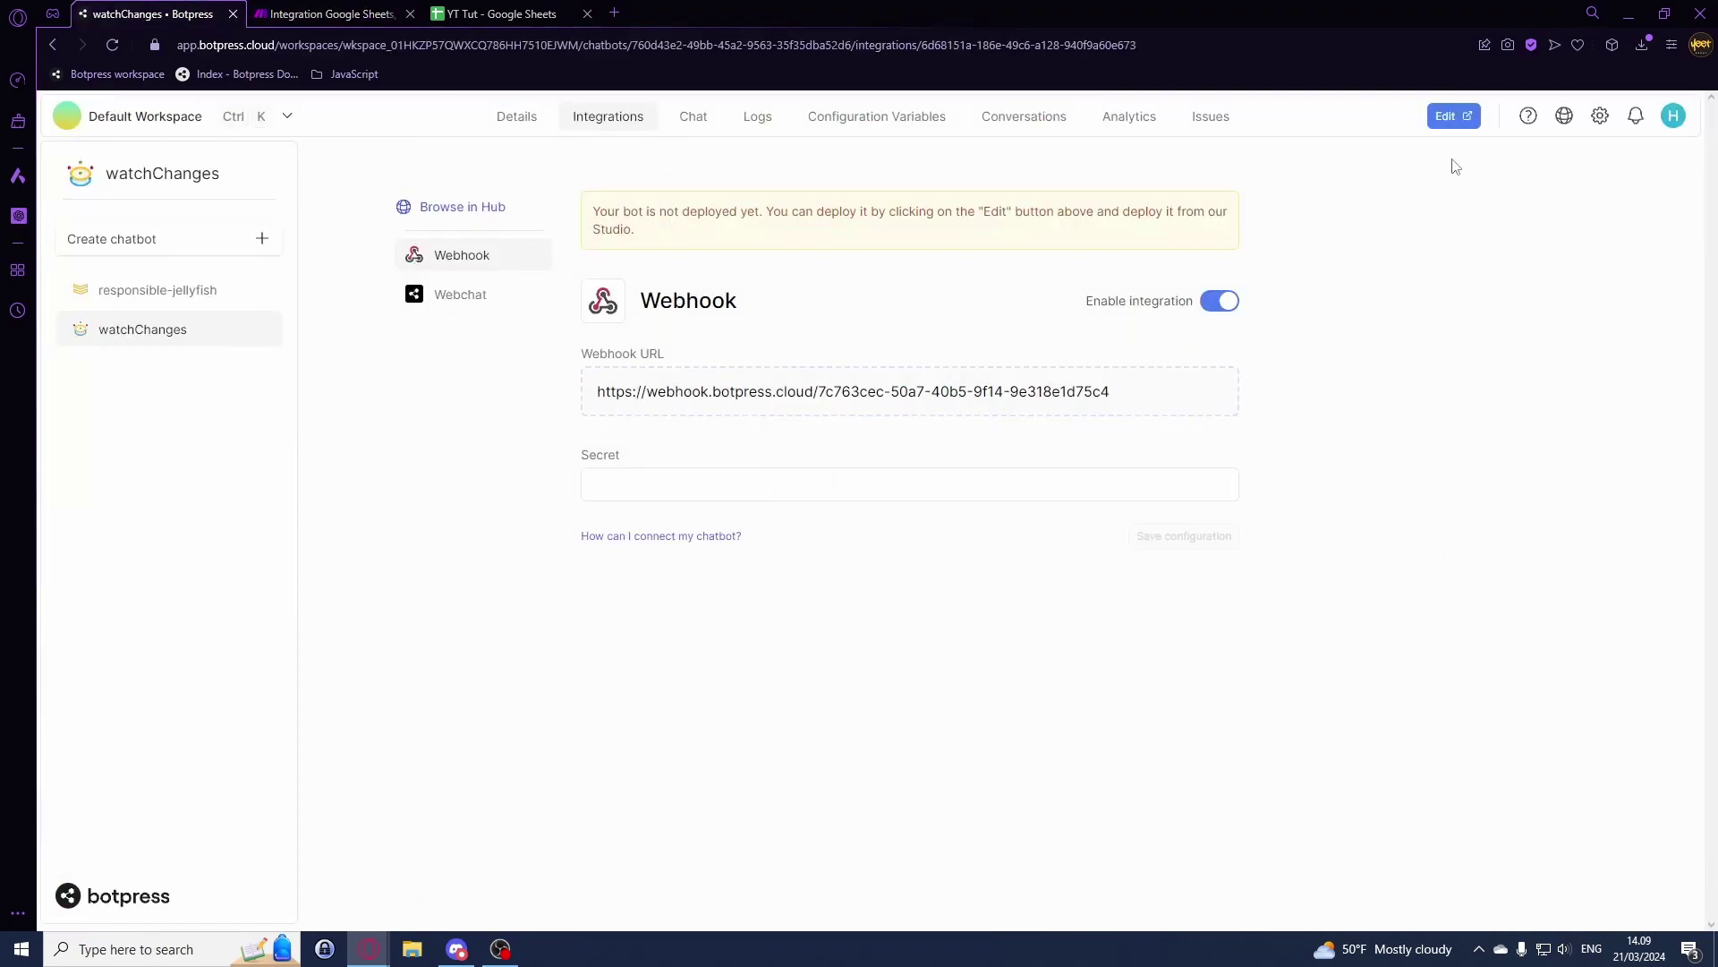
pyautogui.click(1459, 117)
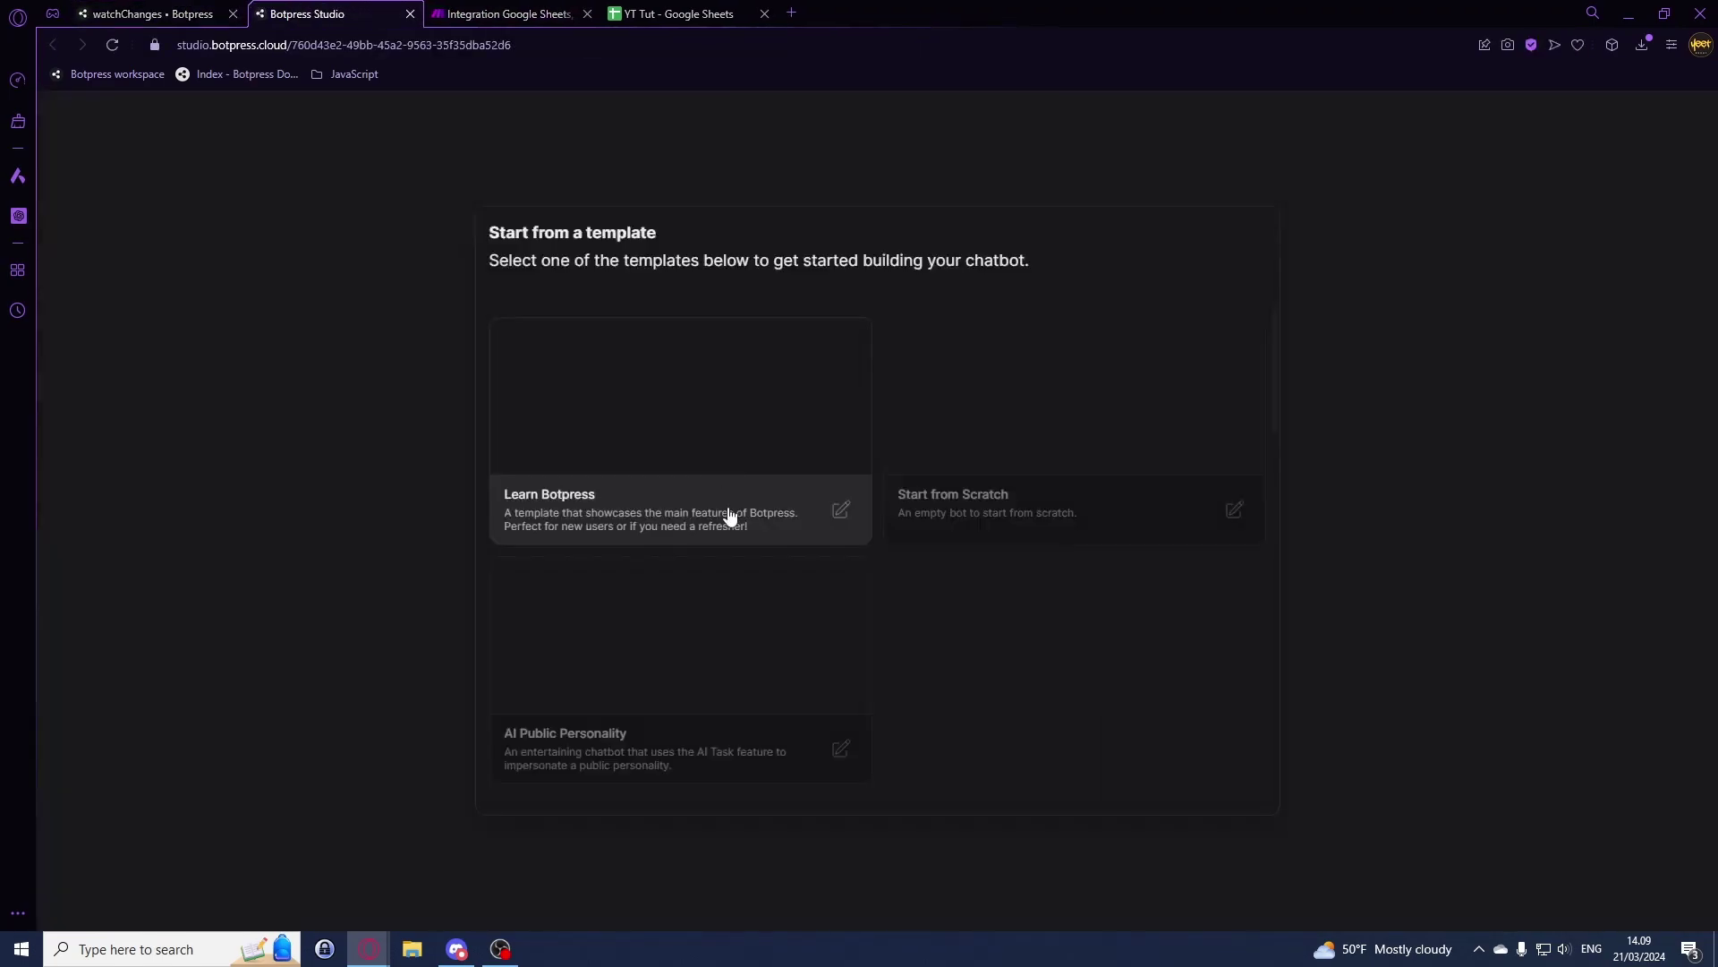
pyautogui.click(1099, 498)
pyautogui.click(1135, 381)
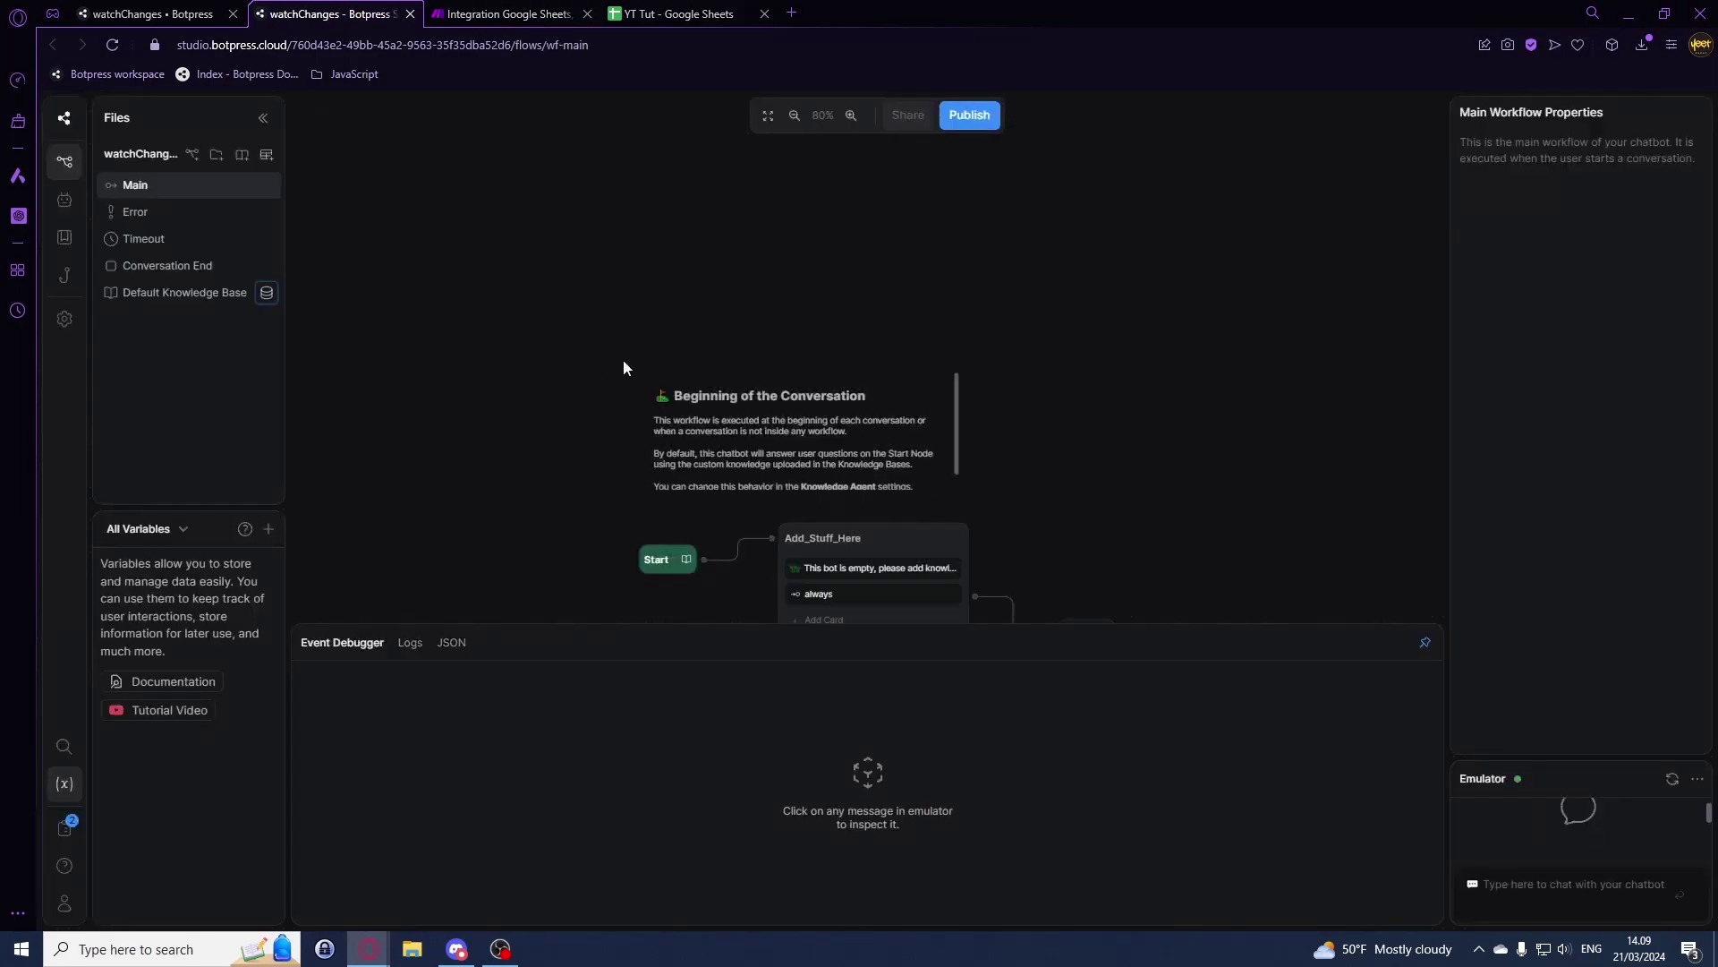
pyautogui.press('Delete')
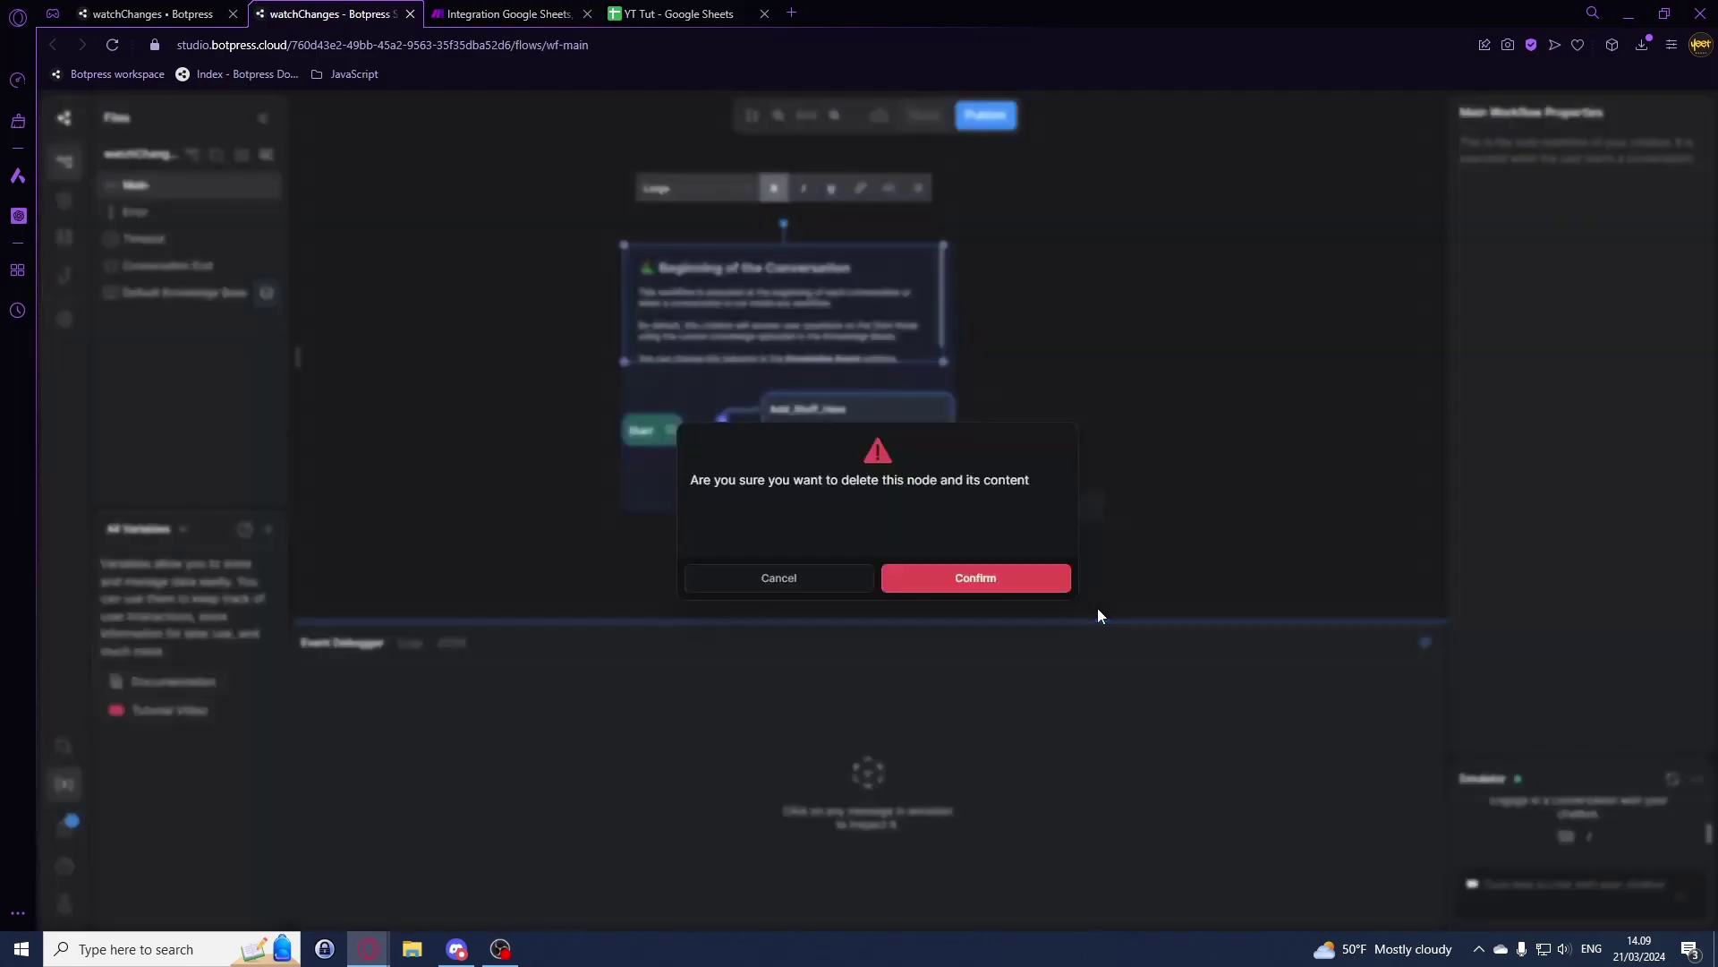
pyautogui.press('Return')
# Step: Add a Webhook Event trigger node, publish the bot, and run the Make scenario once
pyautogui.rightClick(705, 212)
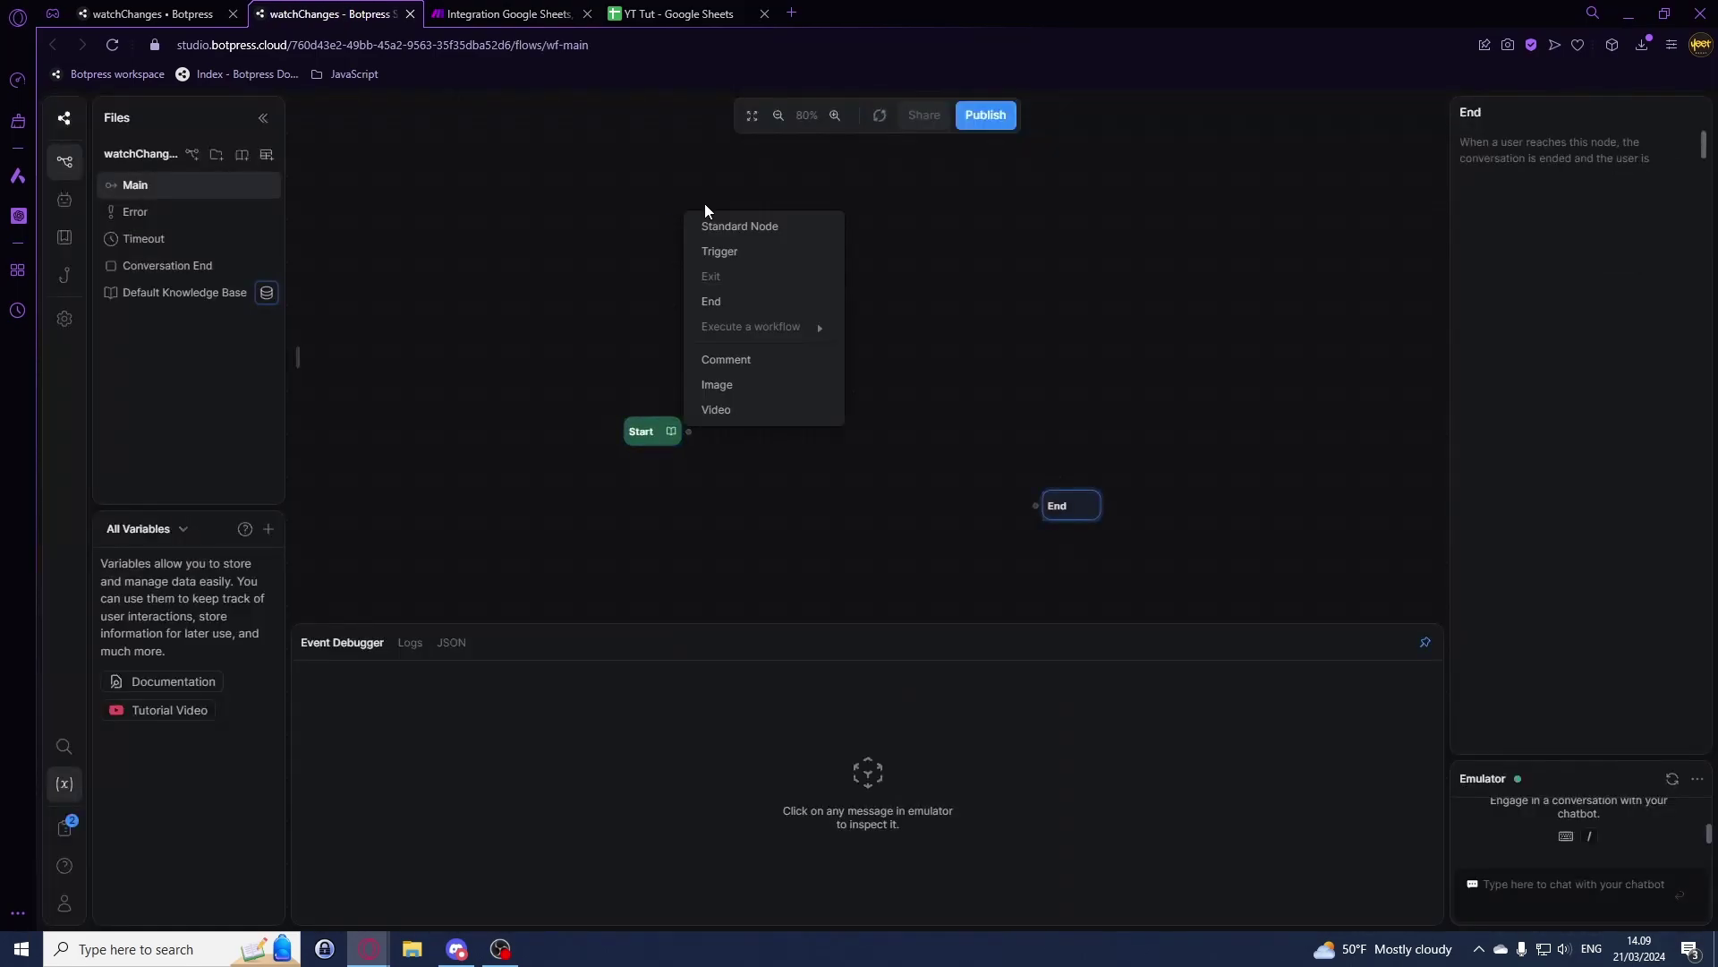
pyautogui.click(741, 261)
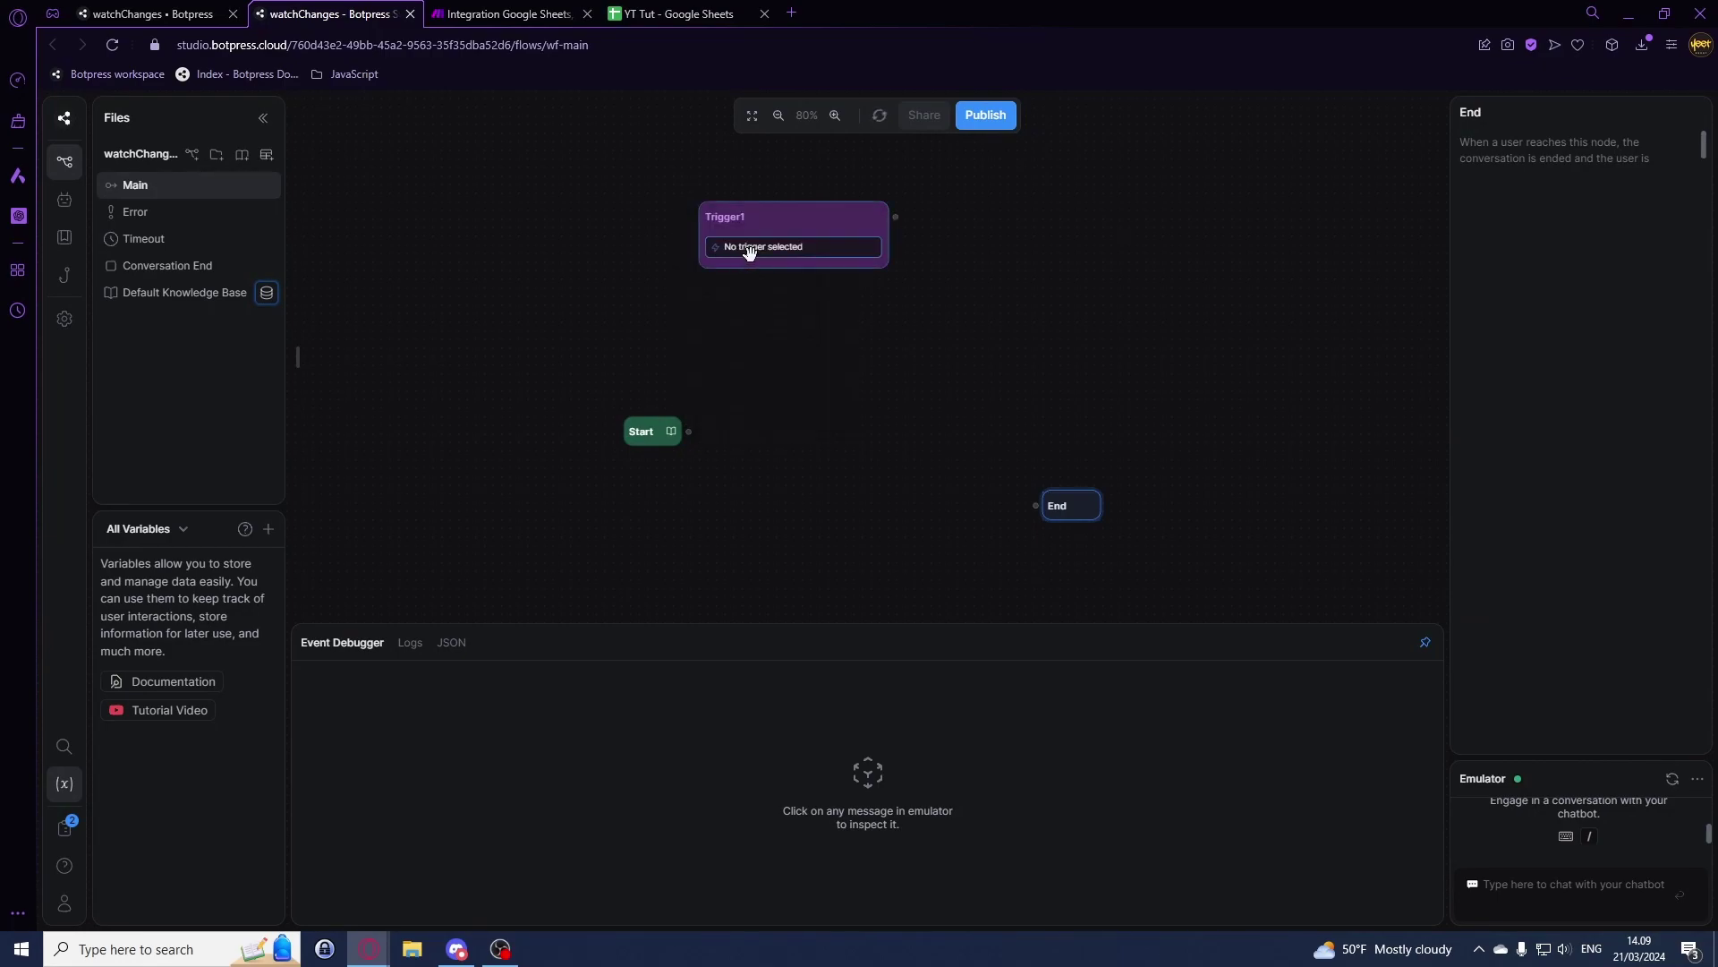
pyautogui.click(1616, 214)
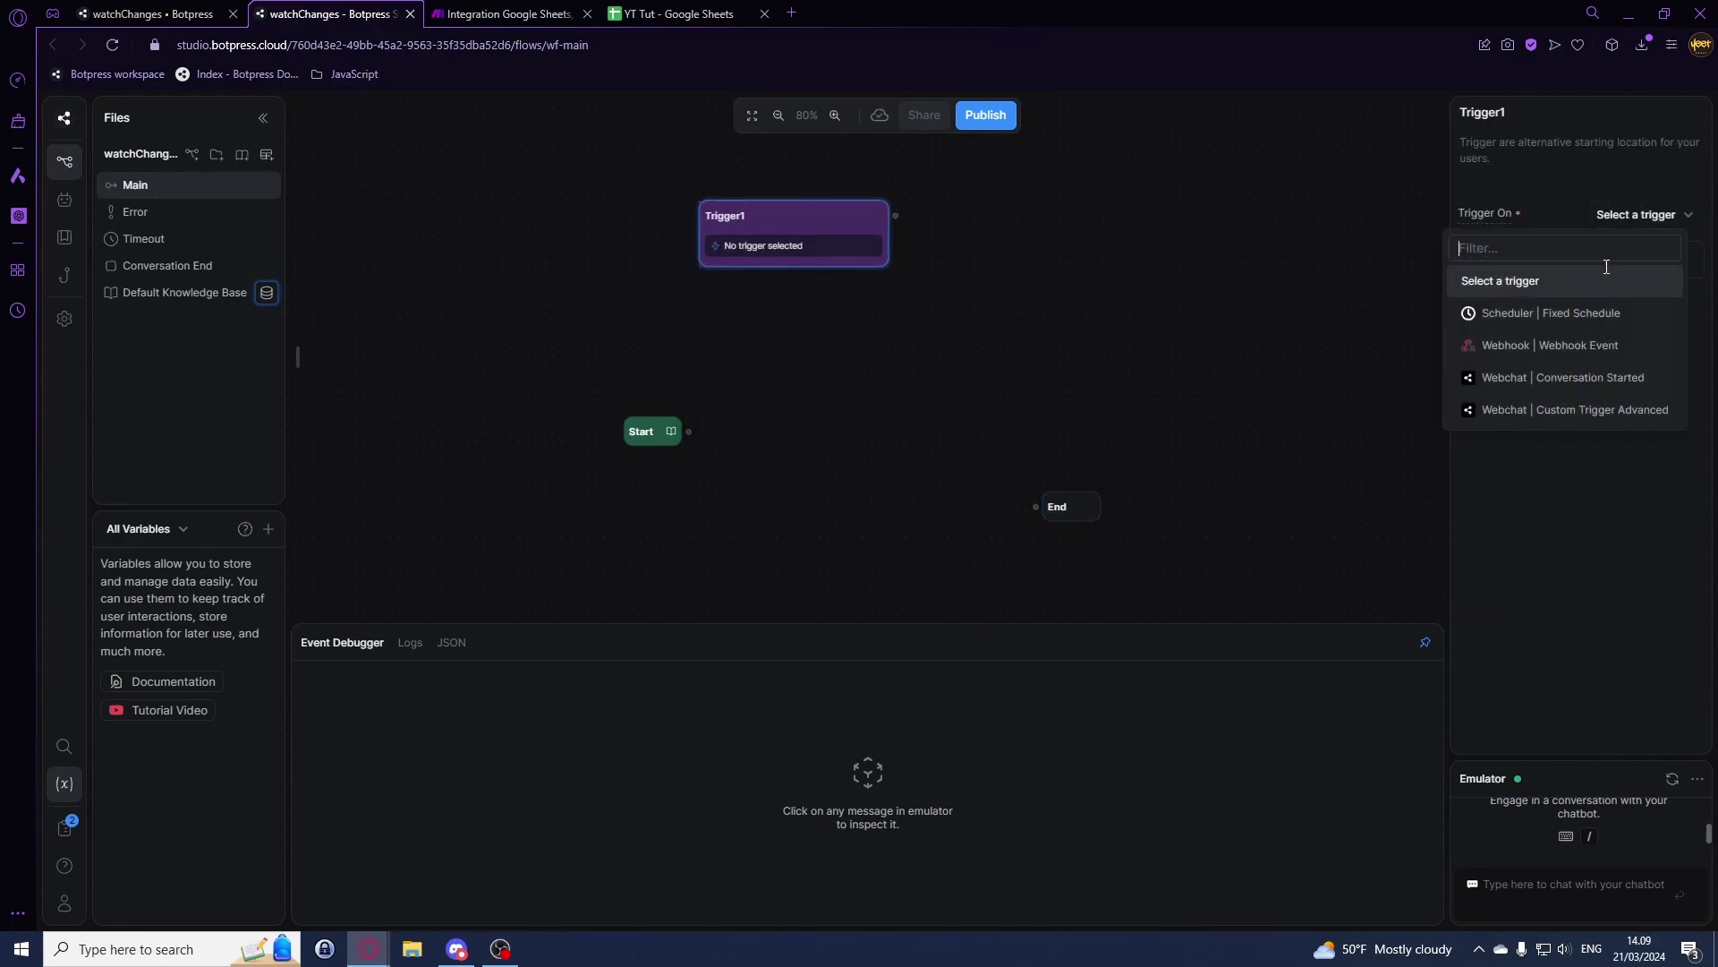
pyautogui.click(1562, 347)
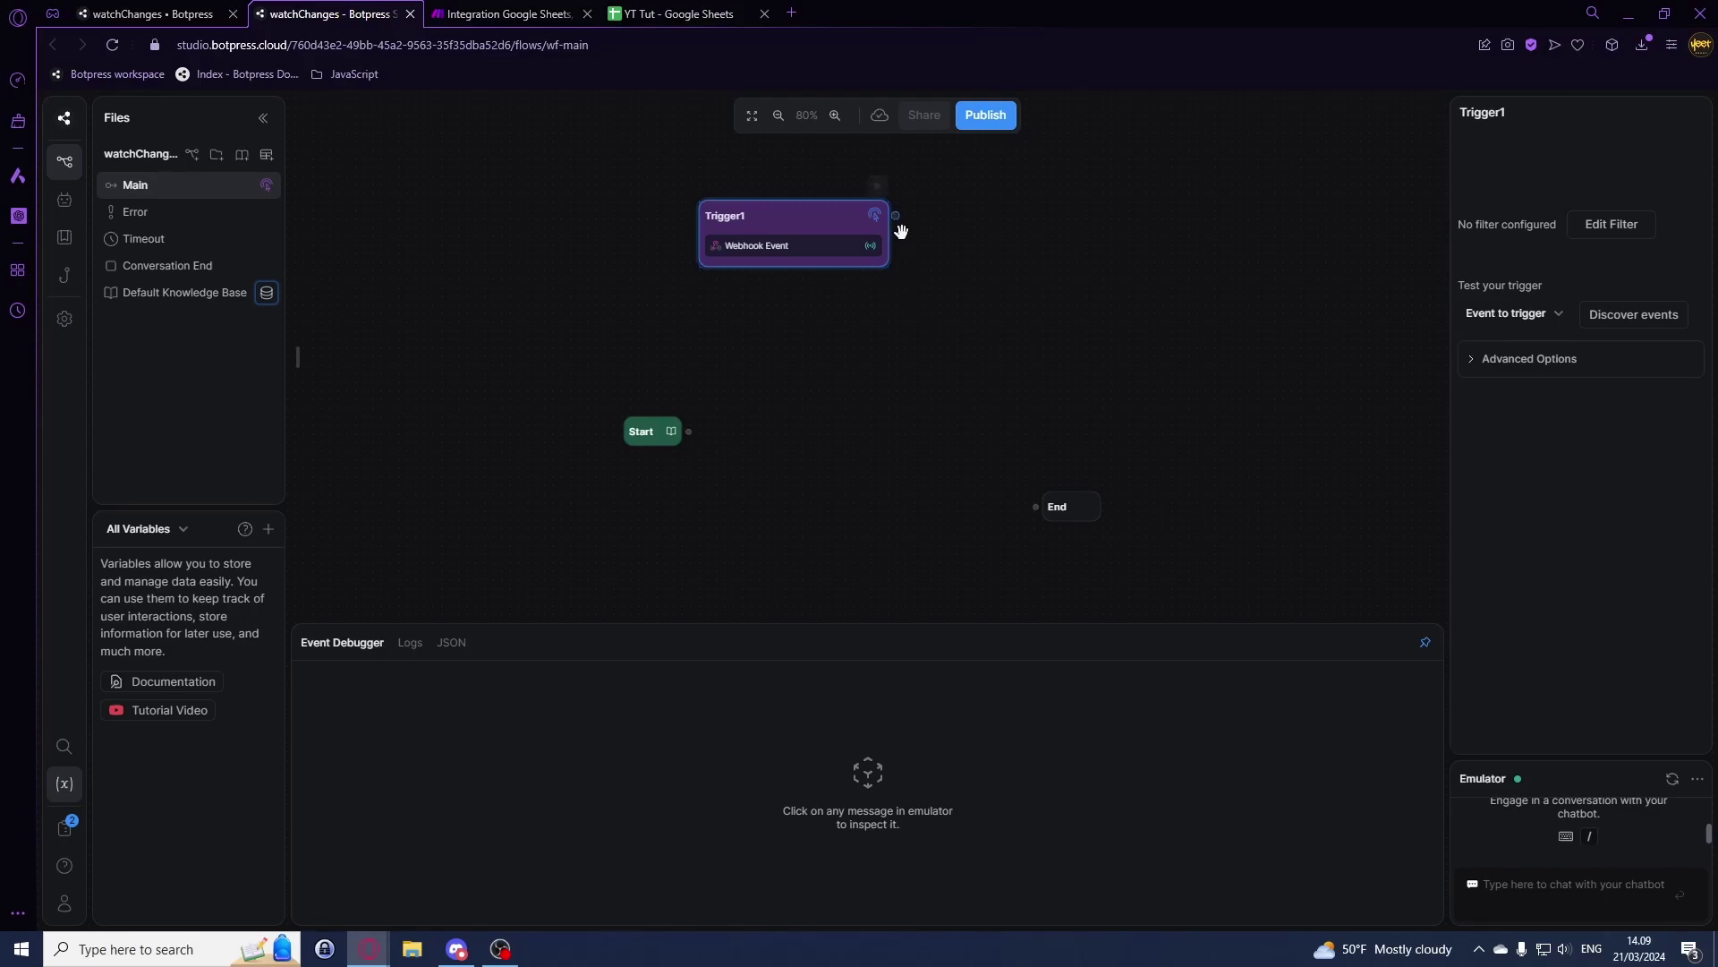
pyautogui.moveTo(986, 337); pyautogui.dragTo(1107, 428)
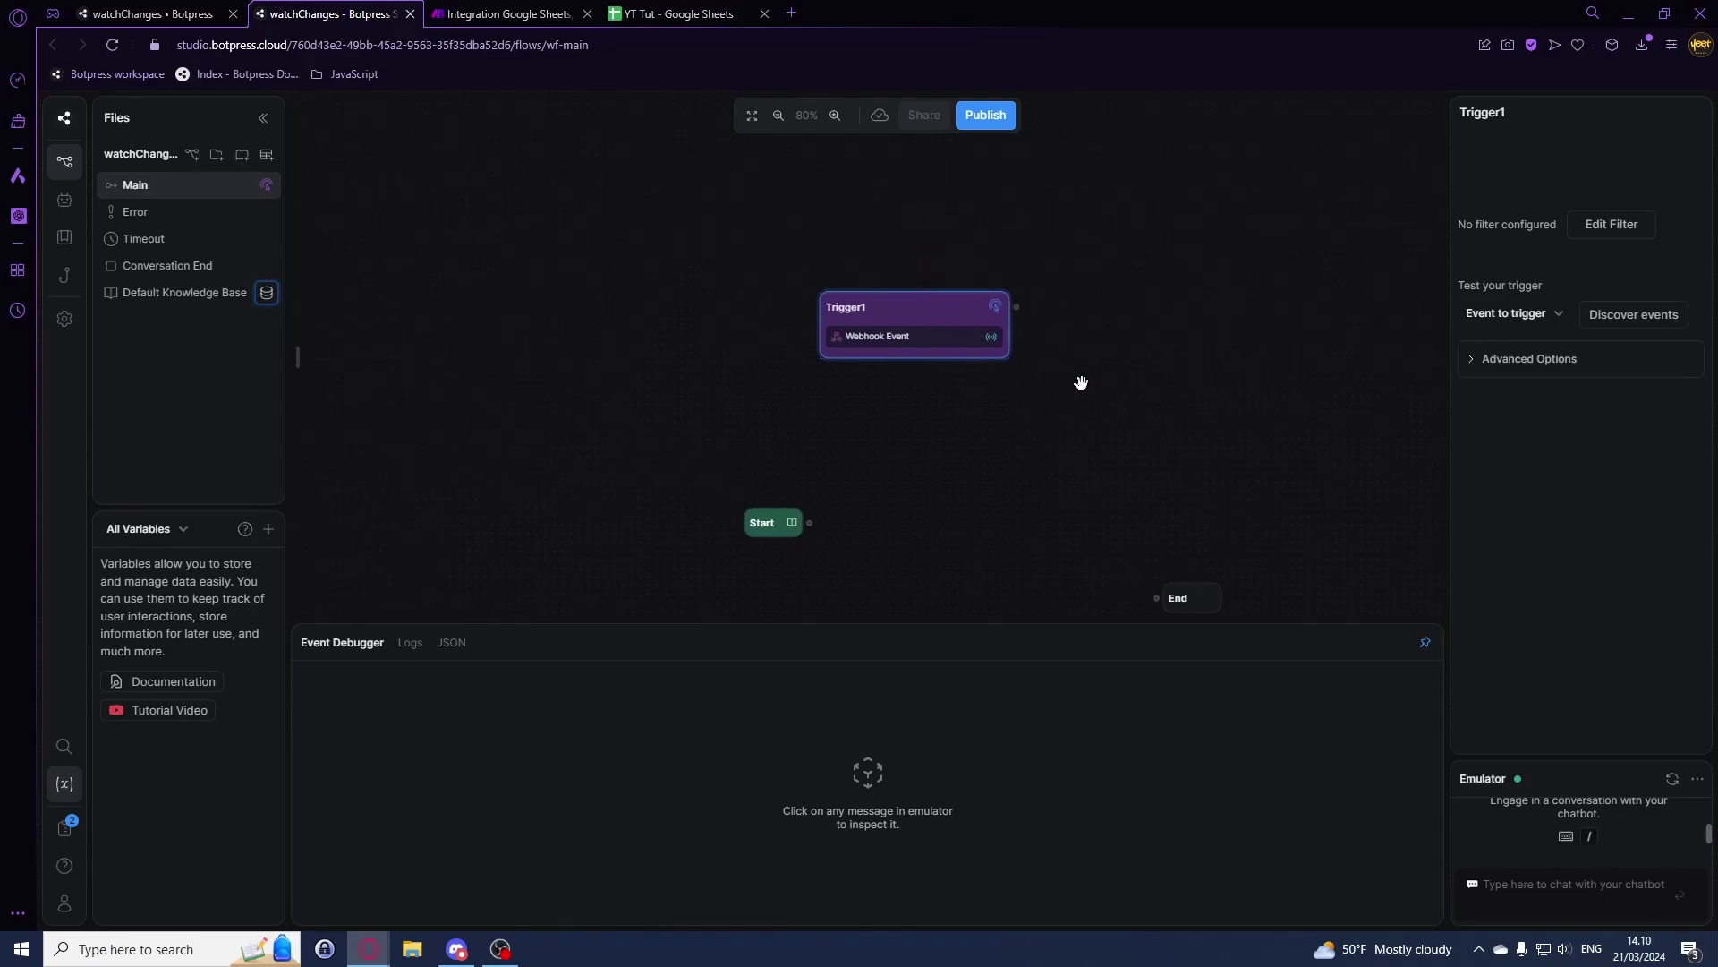
pyautogui.click(982, 116)
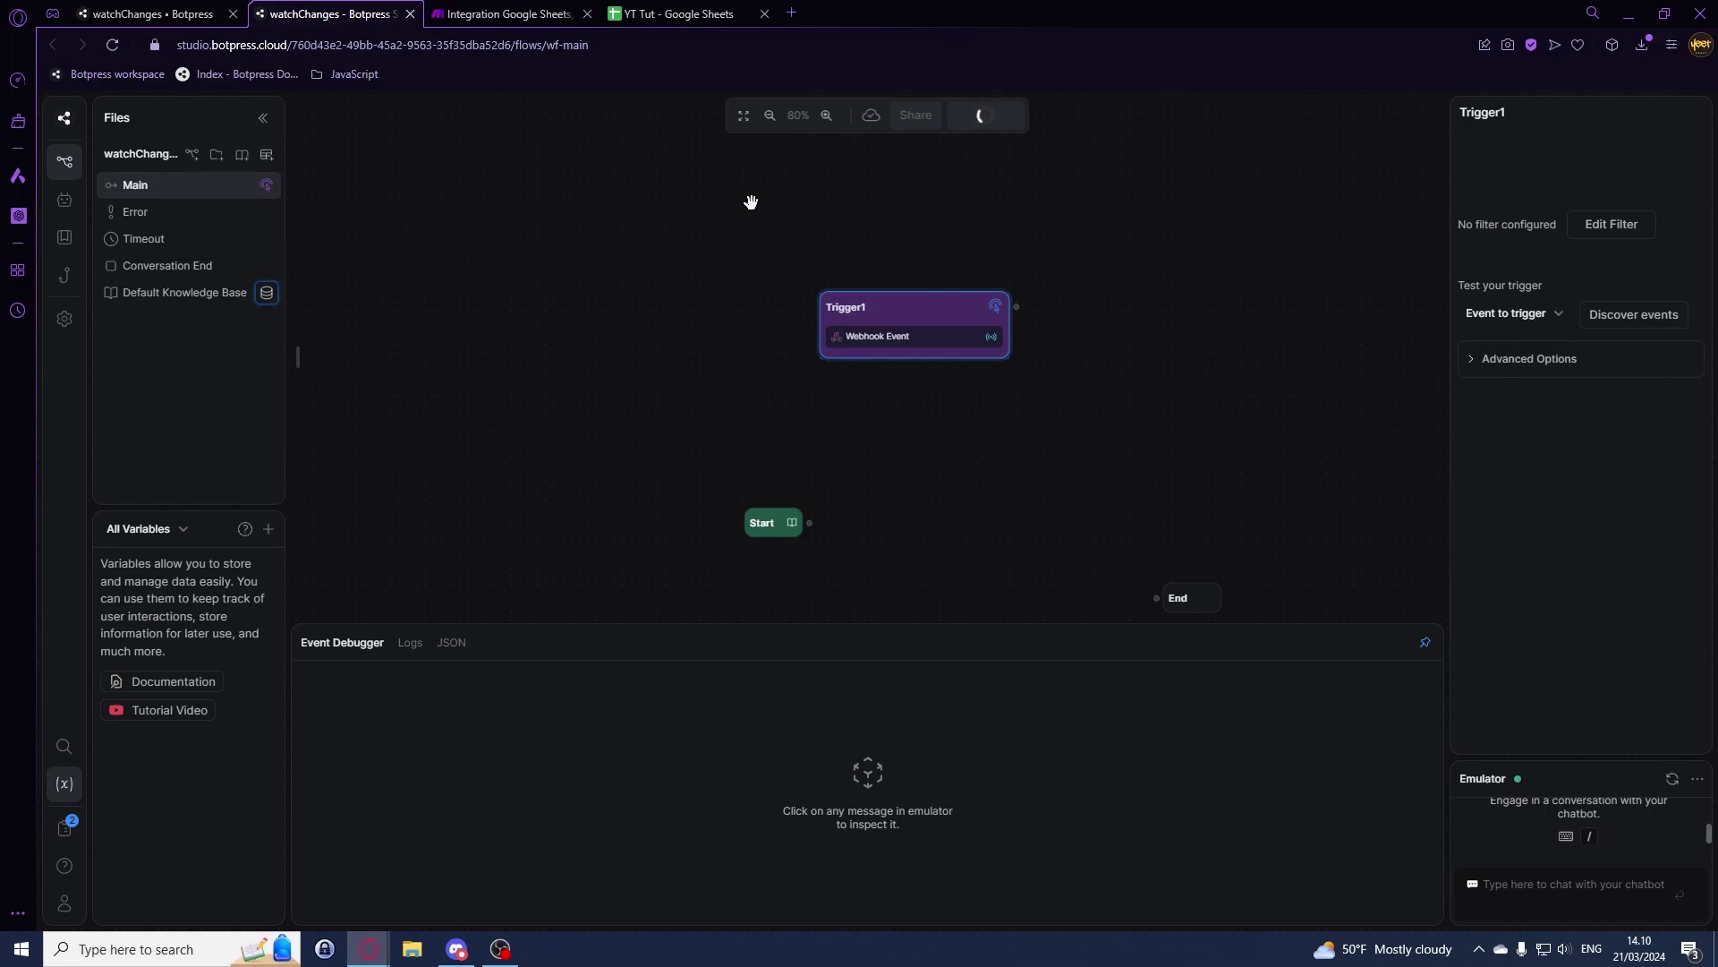
pyautogui.click(490, 11)
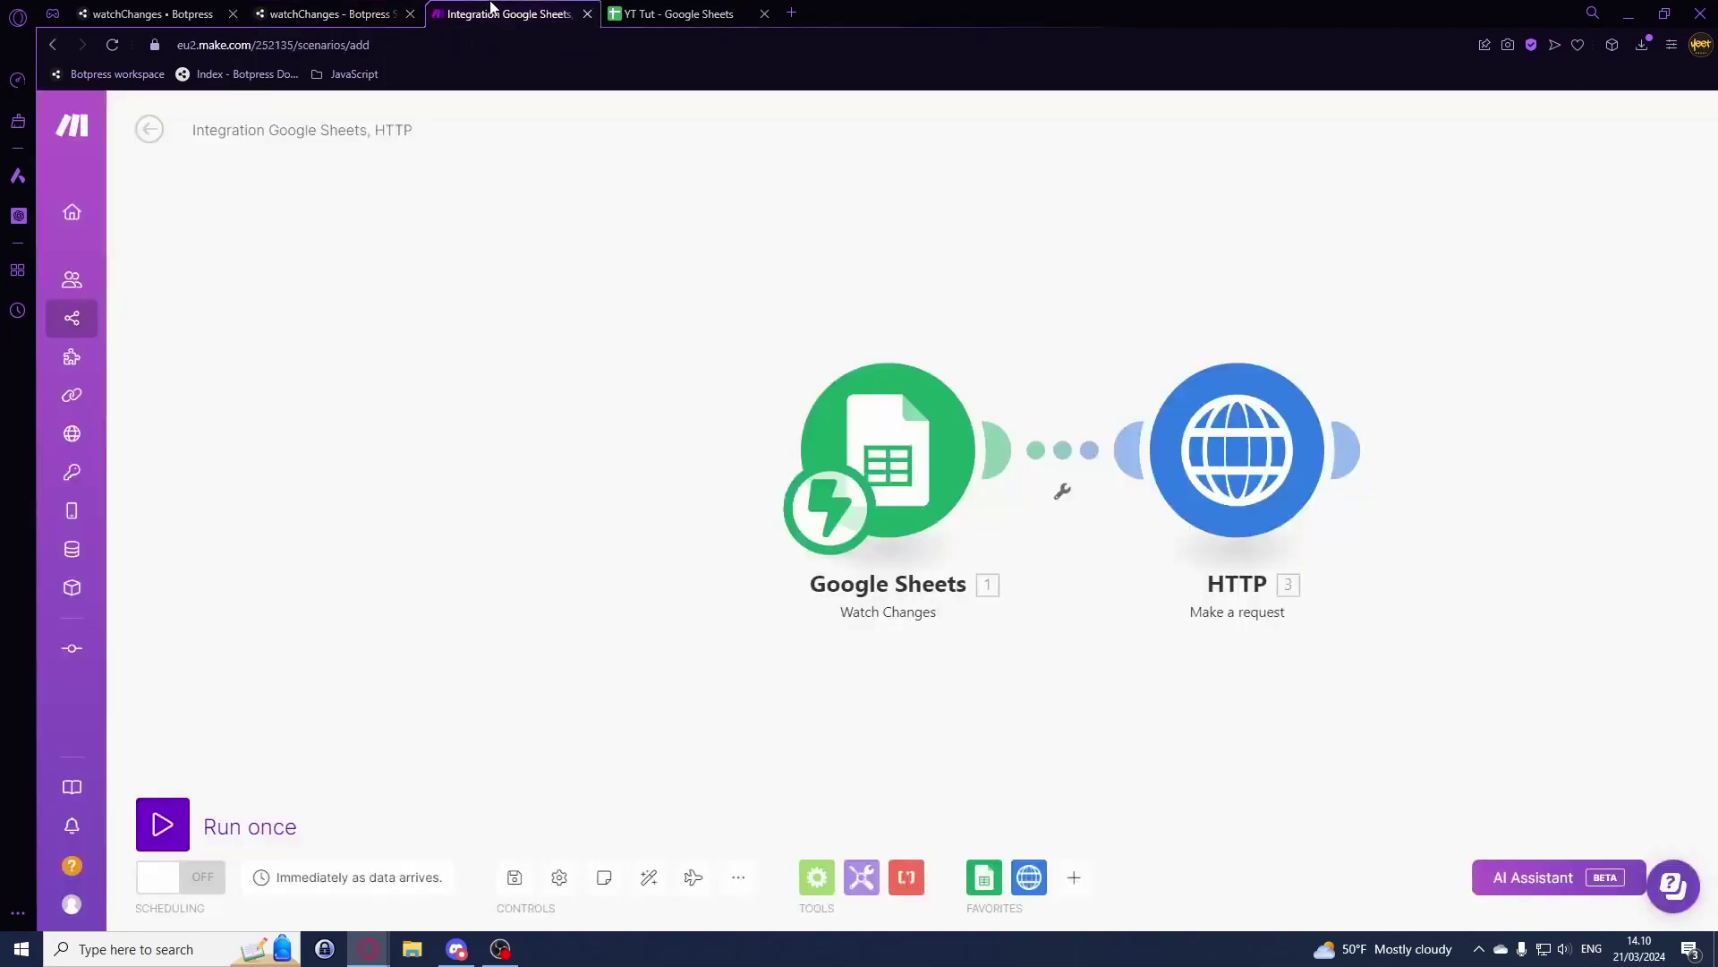
pyautogui.click(162, 823)
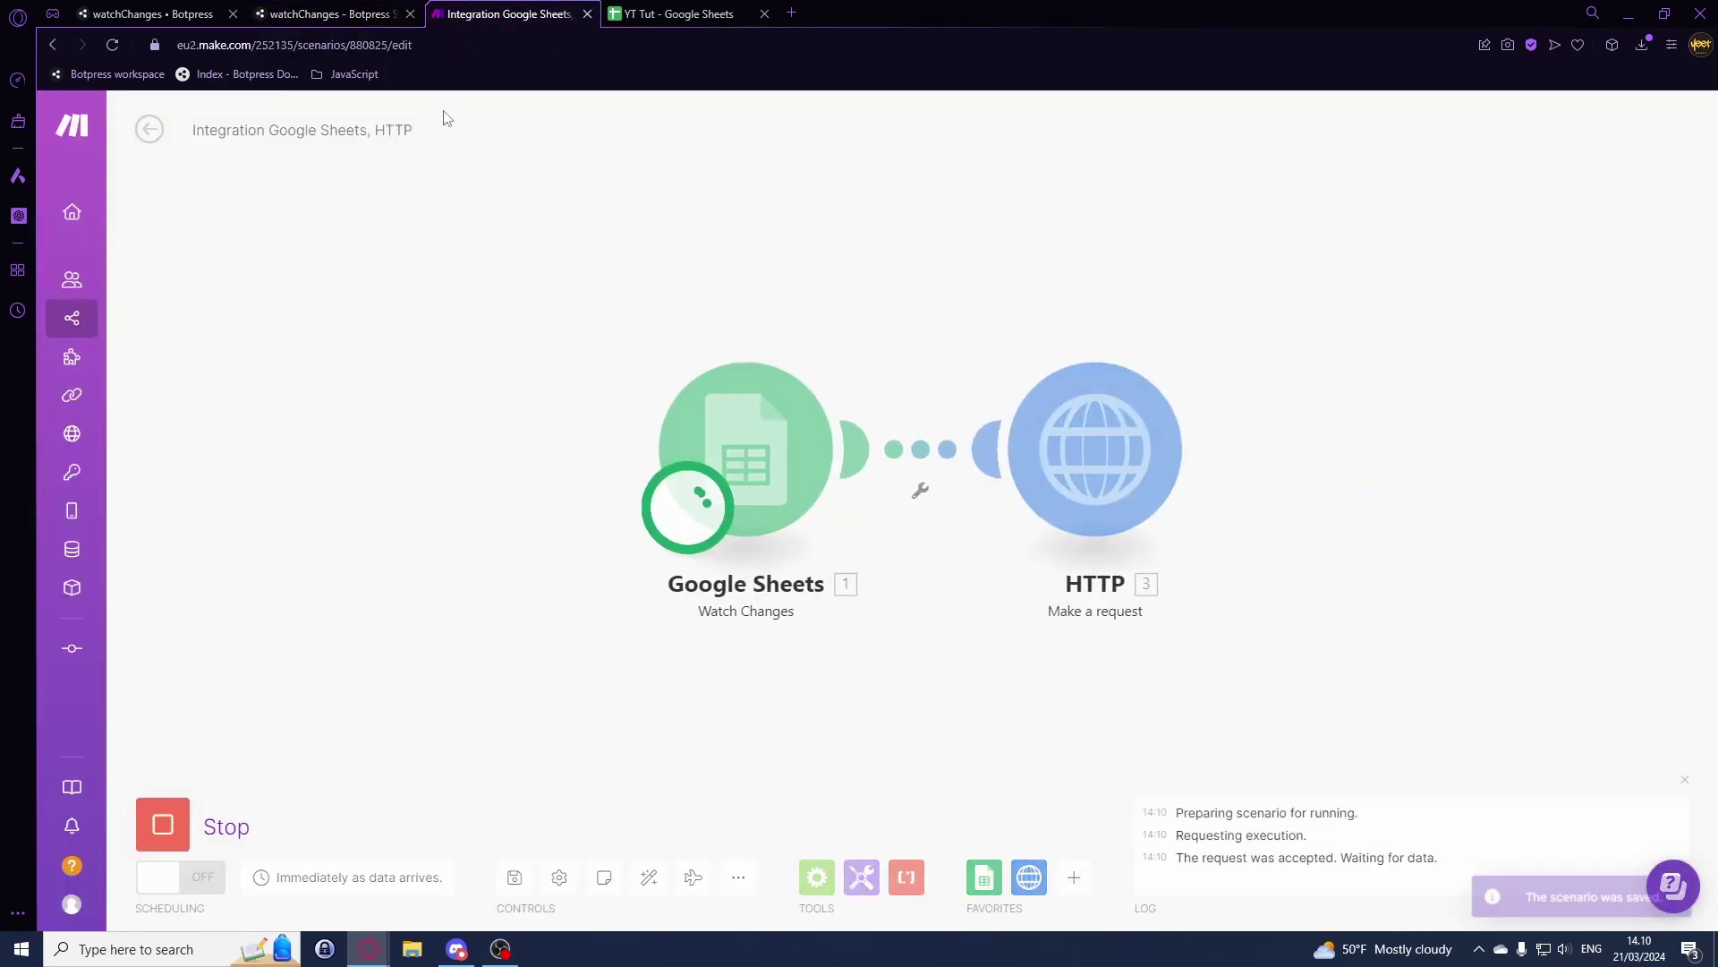
# Step: Remove the exclamation mark so B3 reads 'Frostbite', then check the Make run
pyautogui.click(677, 11)
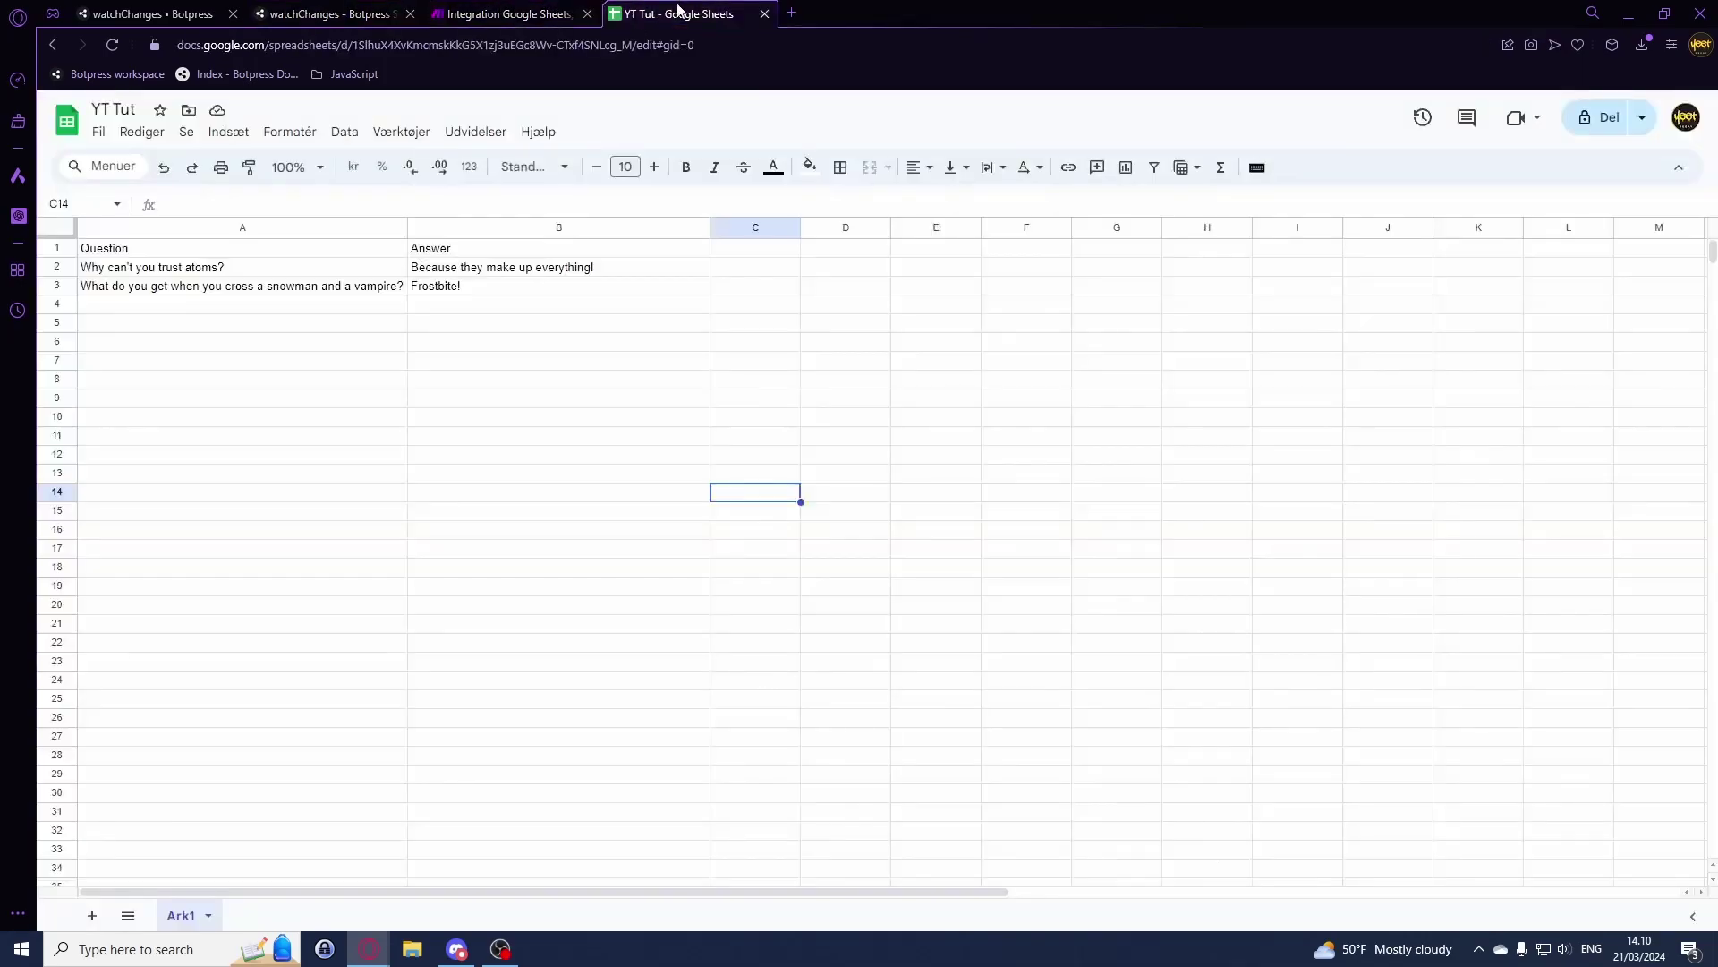
pyautogui.doubleClick(499, 283)
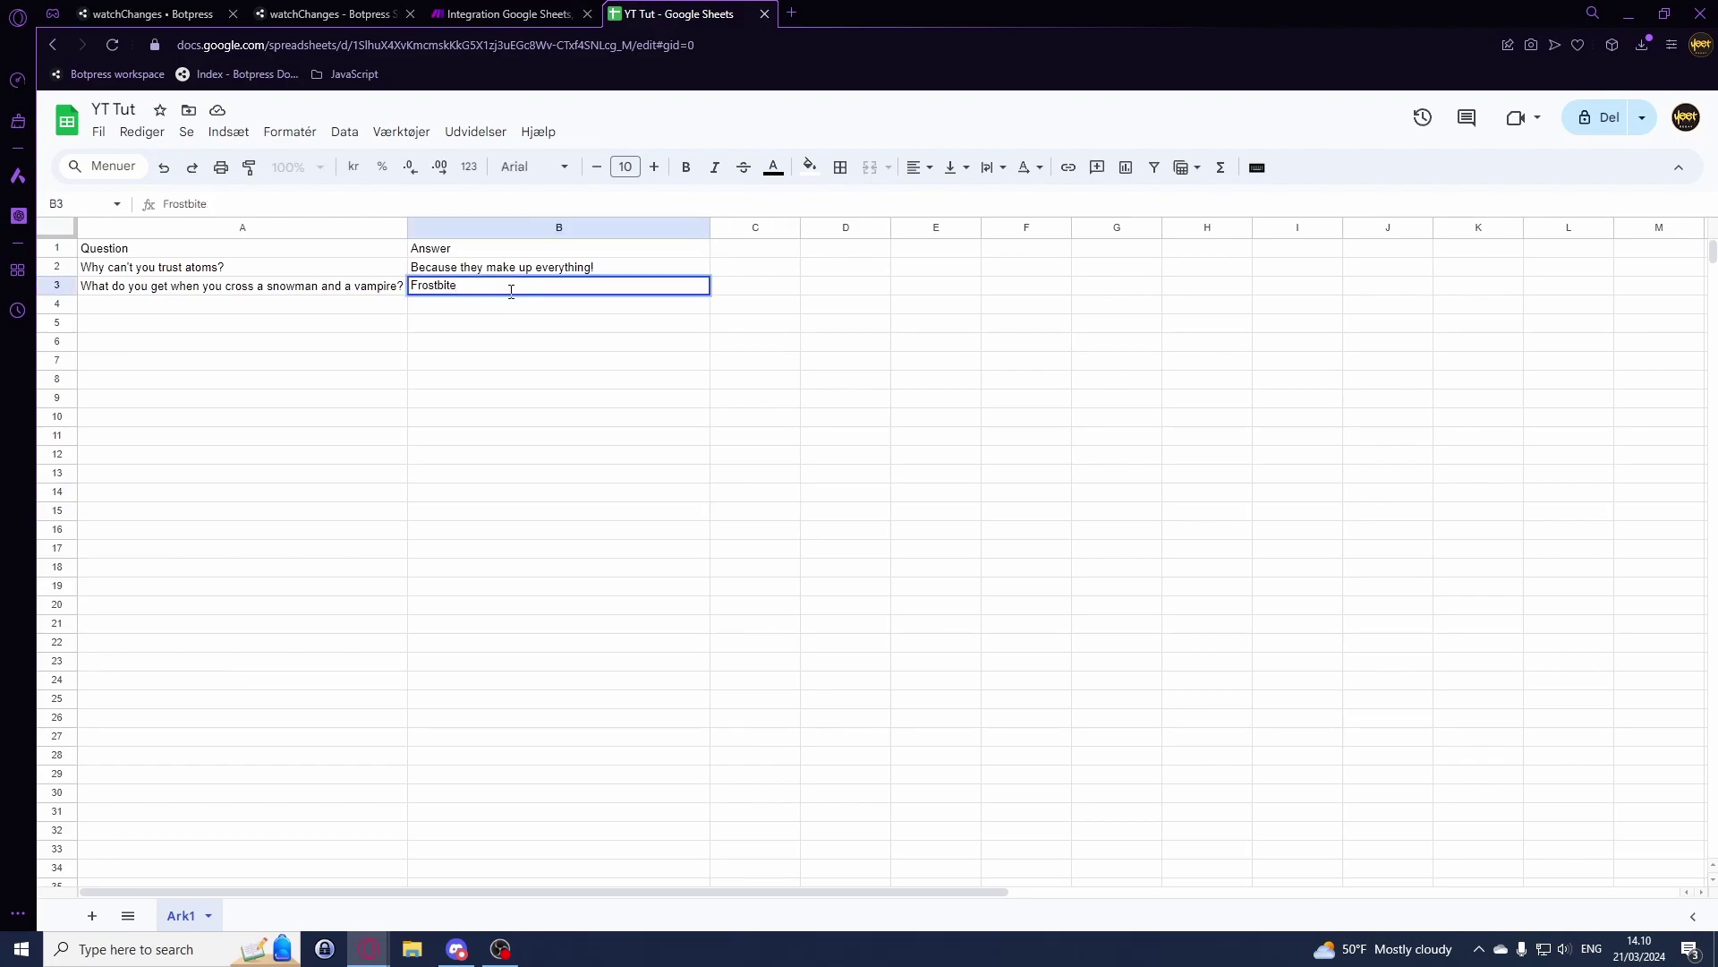
pyautogui.press('Return')
pyautogui.click(507, 13)
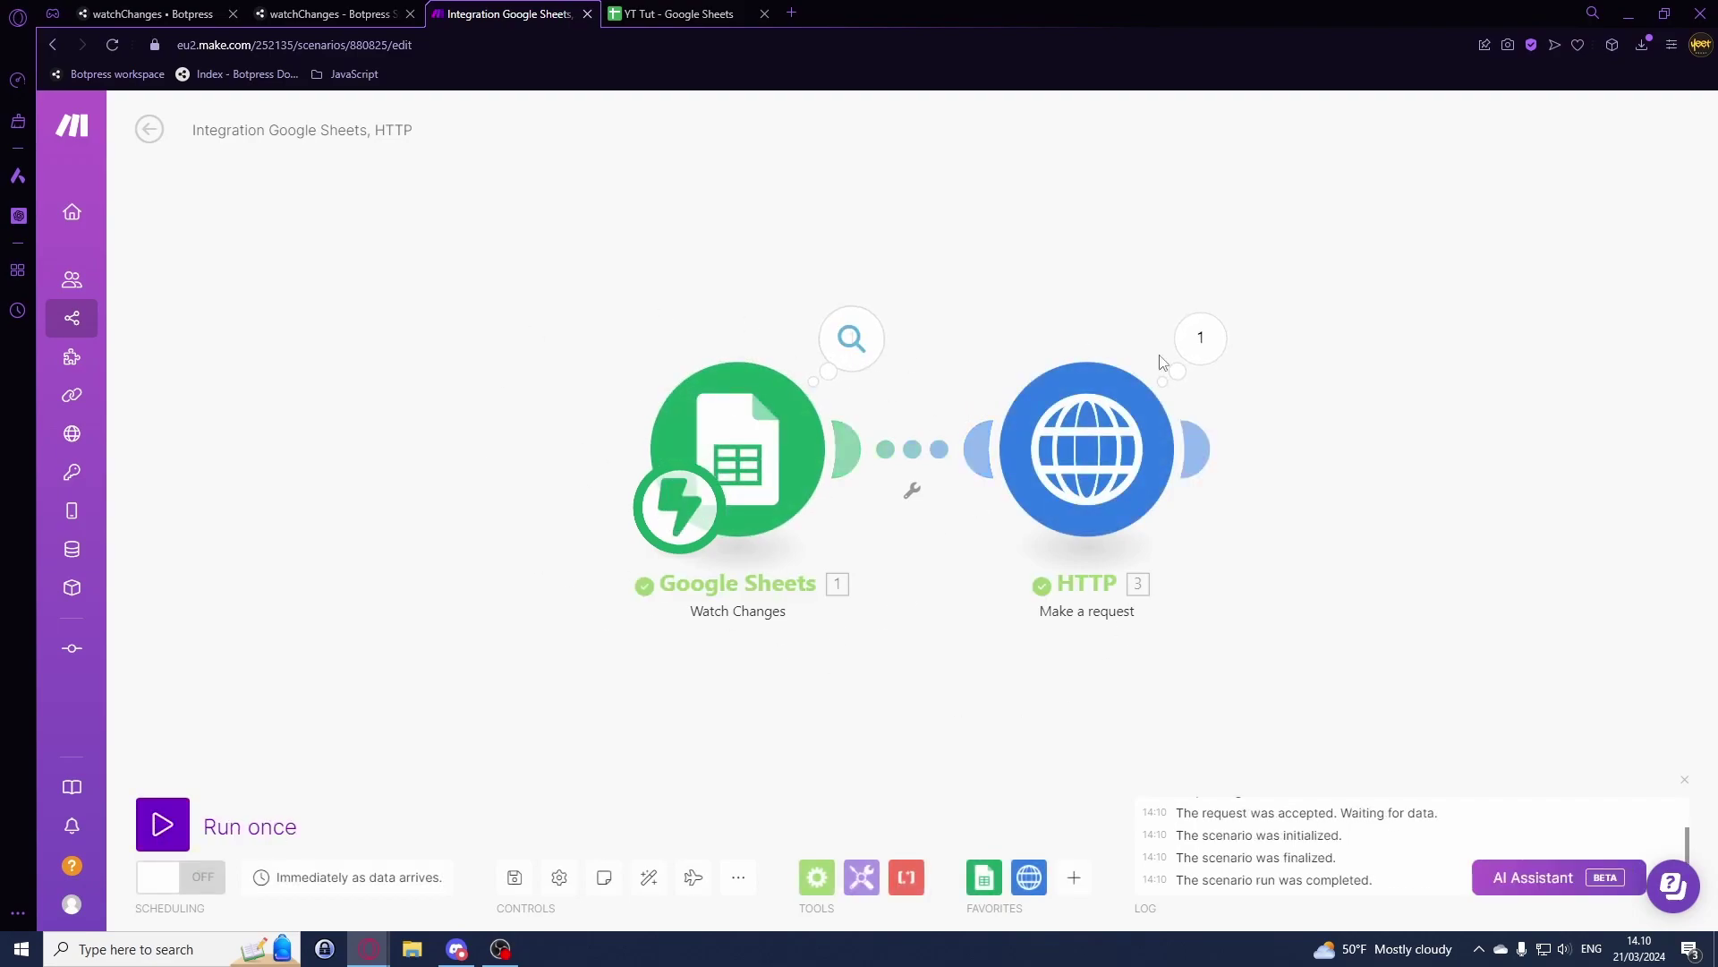
# Step: Verify in Make's run output that Google Sheets returned 'Frostbite' and the HTTP request sent newValue
pyautogui.click(853, 343)
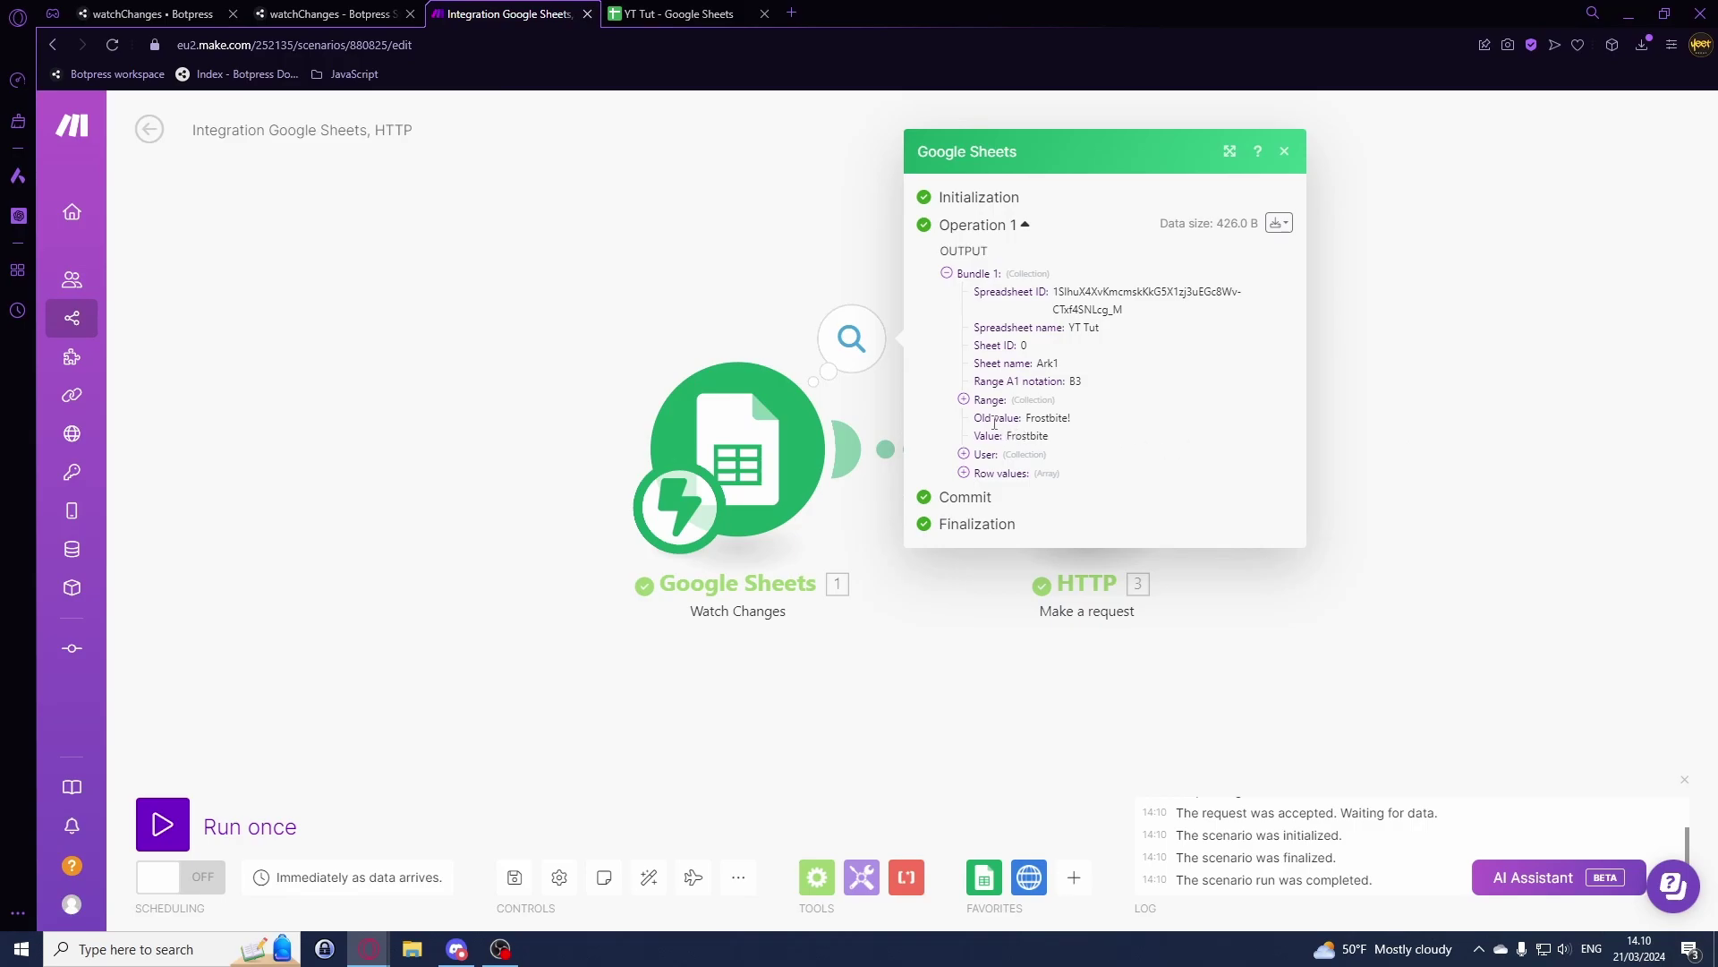
pyautogui.rightClick(1039, 419)
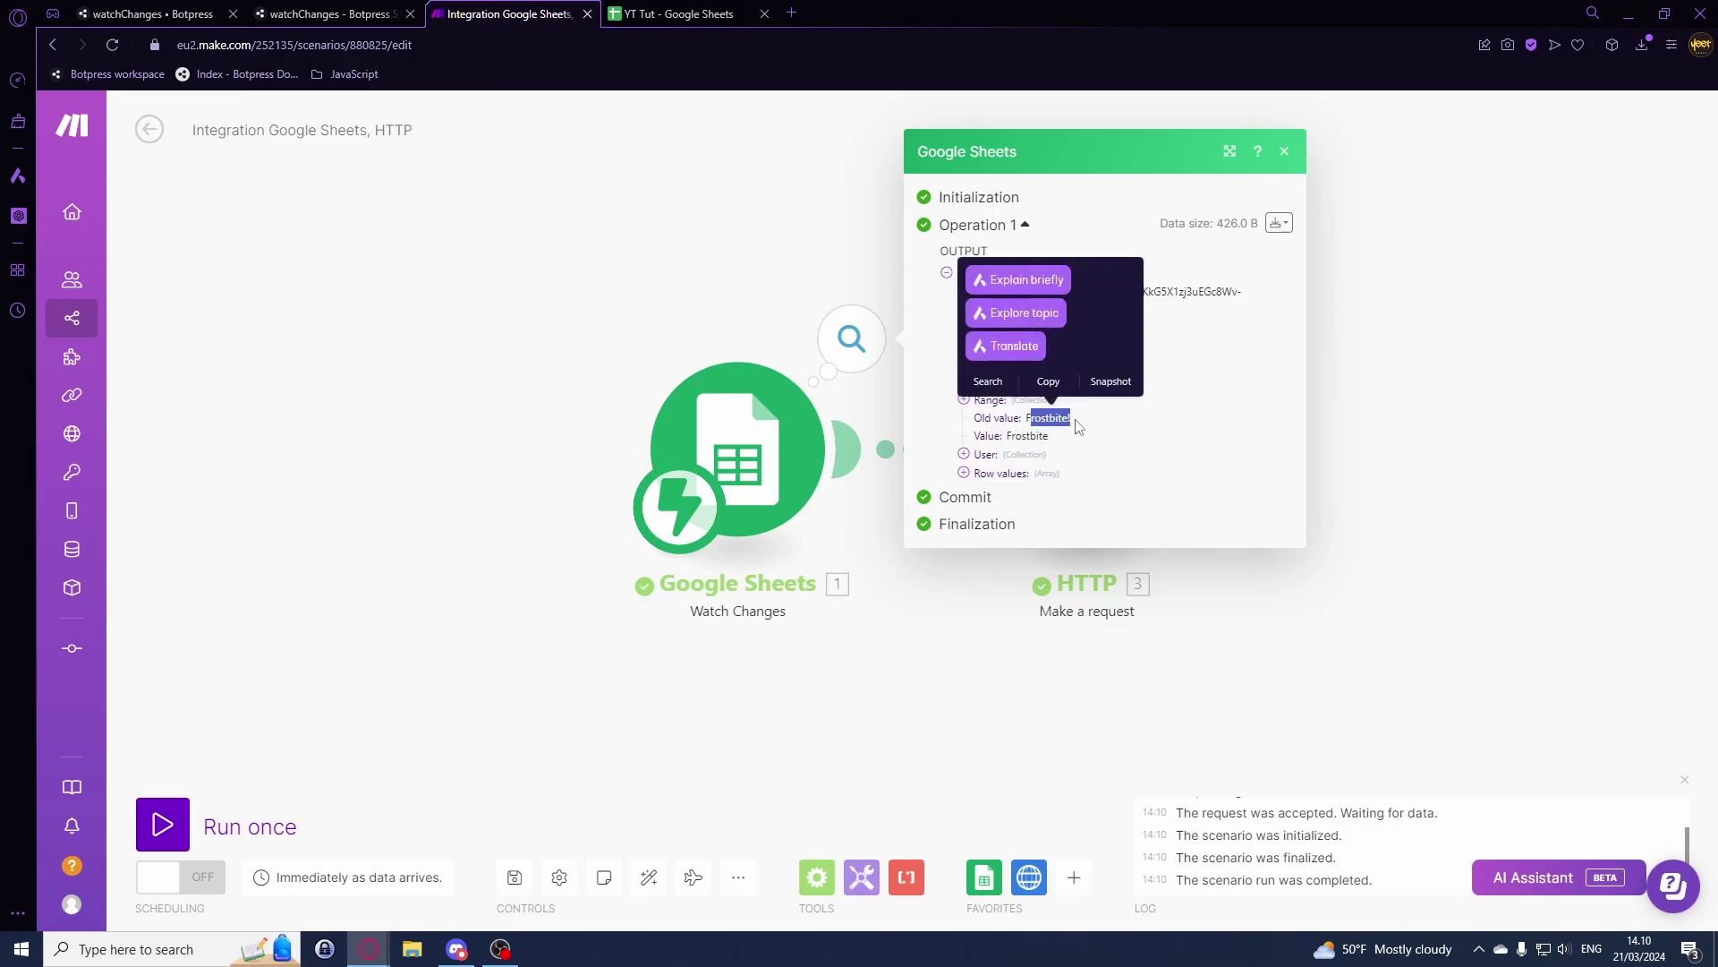
pyautogui.click(1065, 428)
pyautogui.moveTo(1015, 437); pyautogui.dragTo(1046, 437)
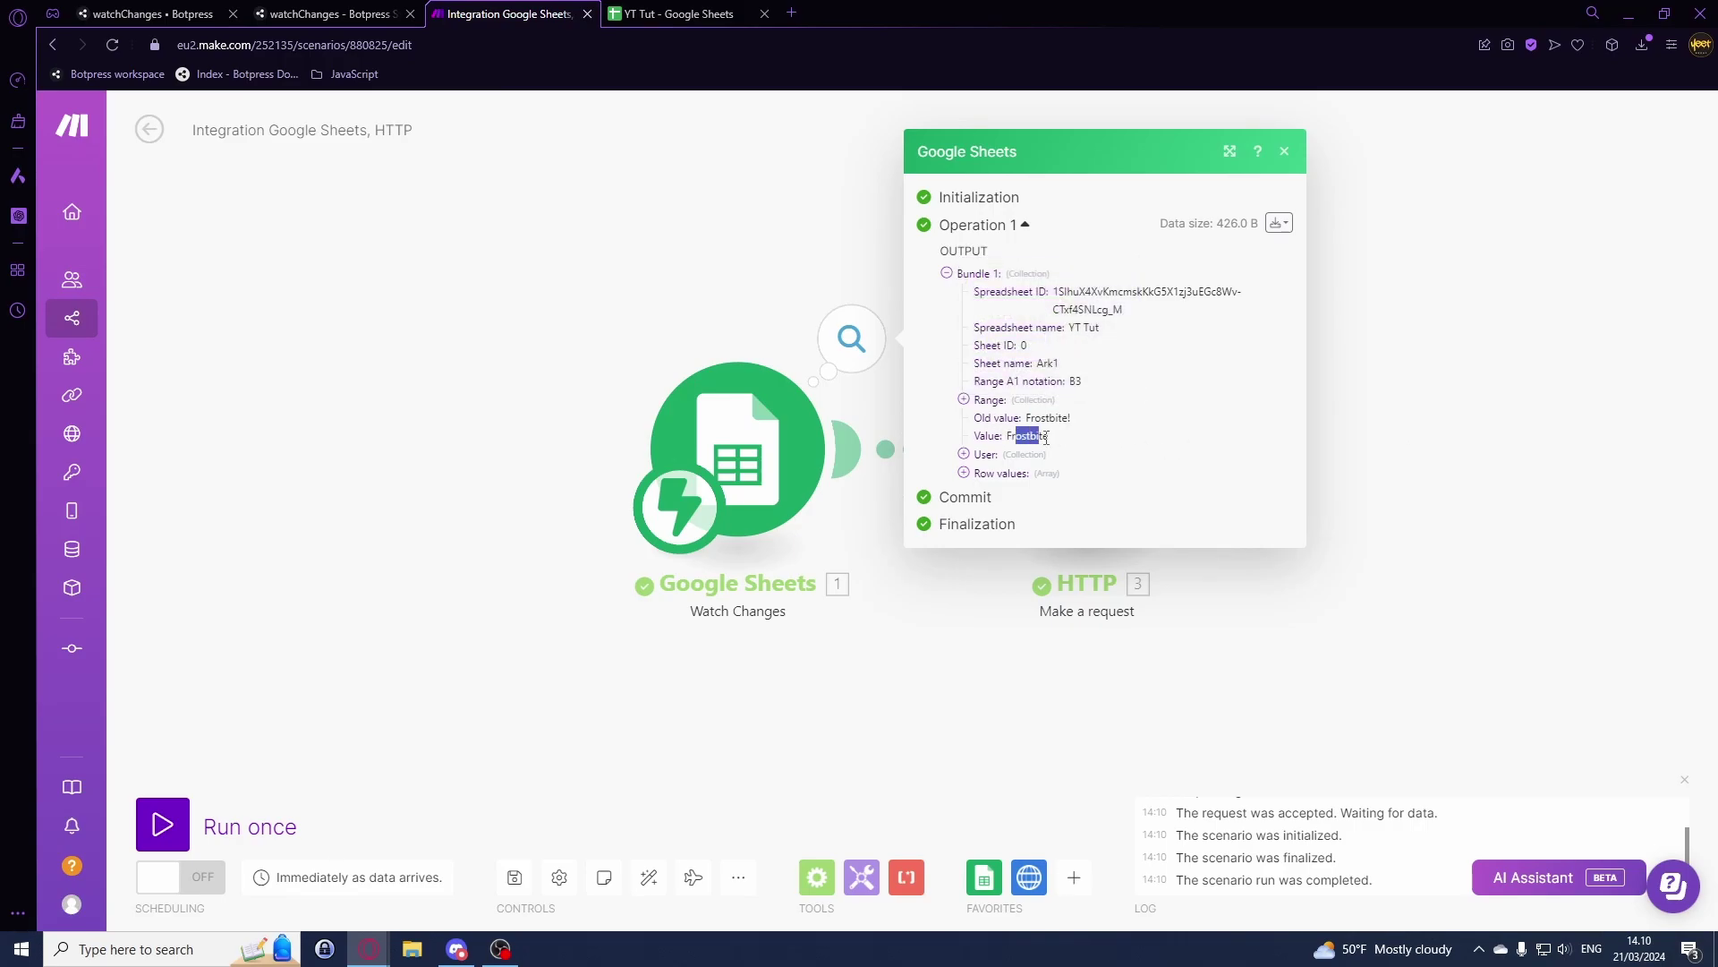
pyautogui.rightClick(1067, 446)
pyautogui.click(1361, 422)
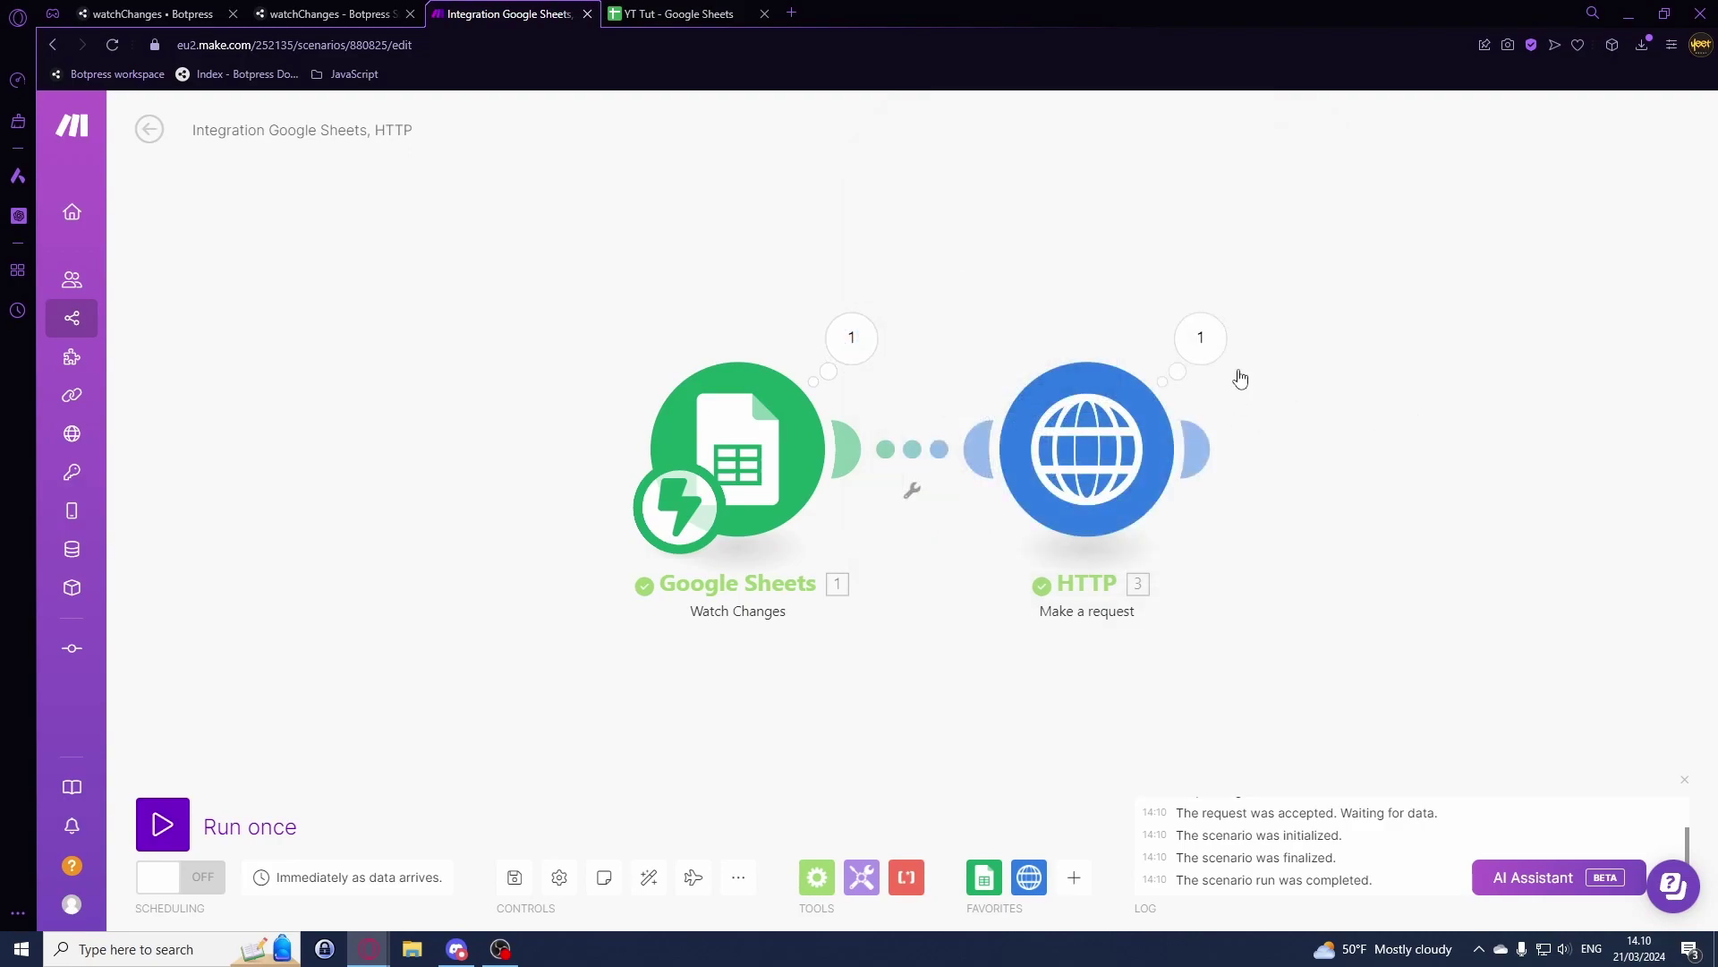
pyautogui.click(1207, 353)
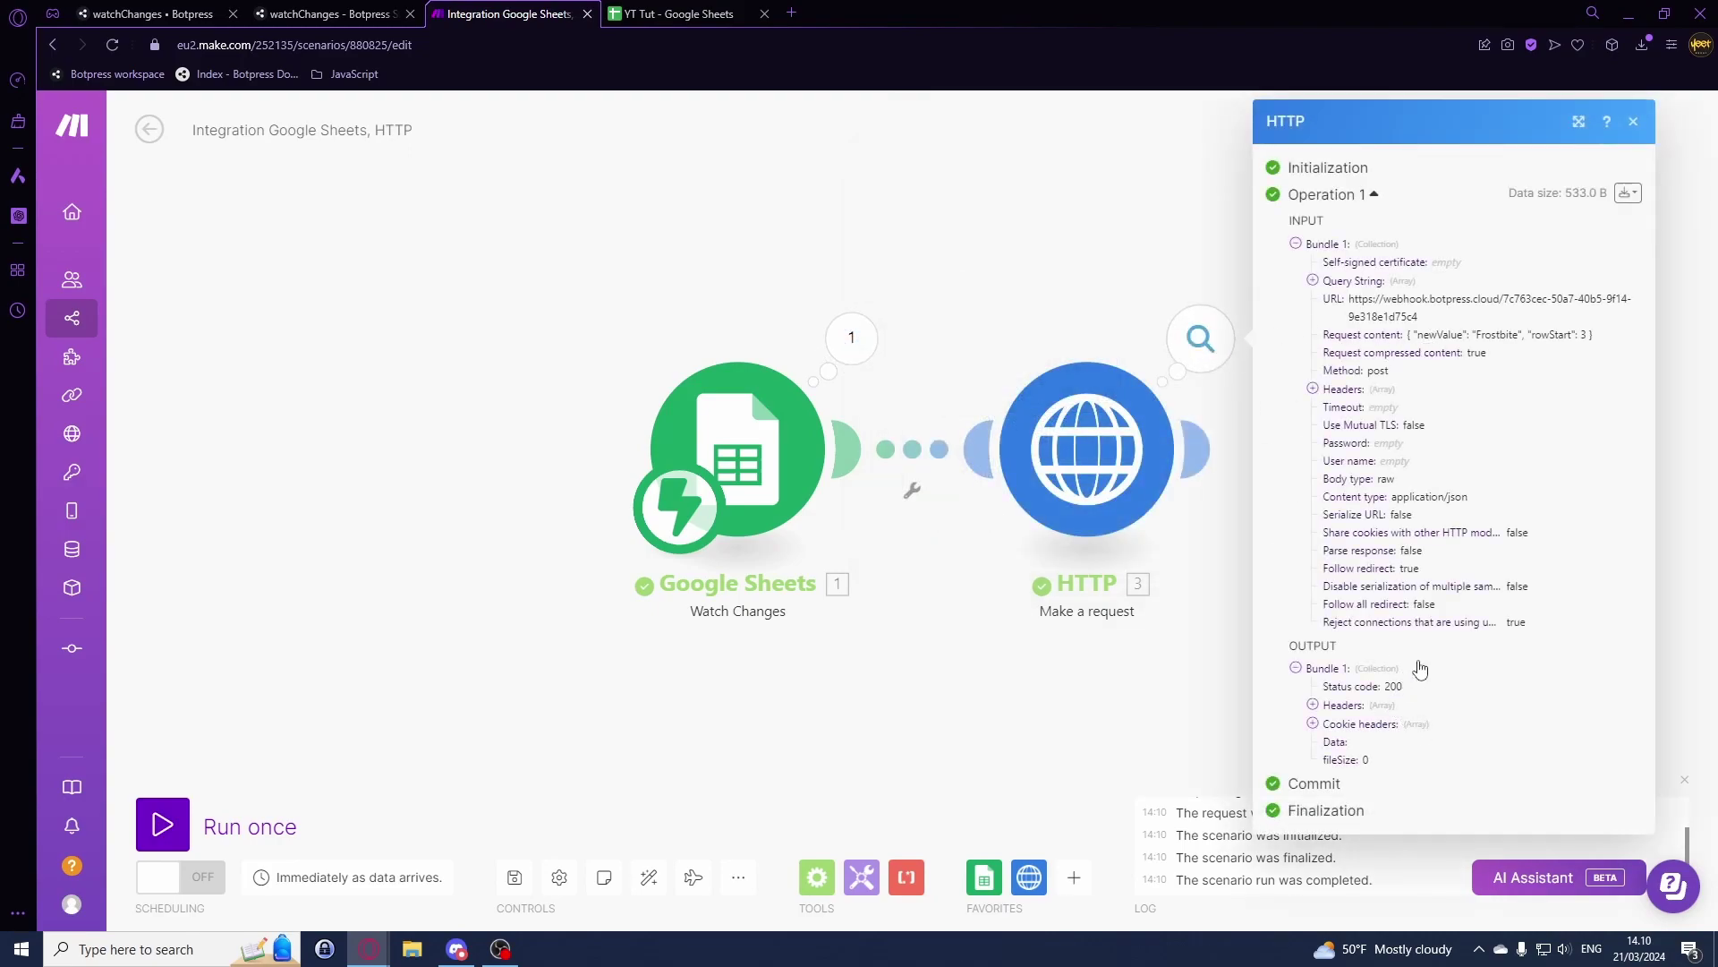
pyautogui.doubleClick(1383, 336)
pyautogui.moveTo(1417, 335); pyautogui.dragTo(1577, 335)
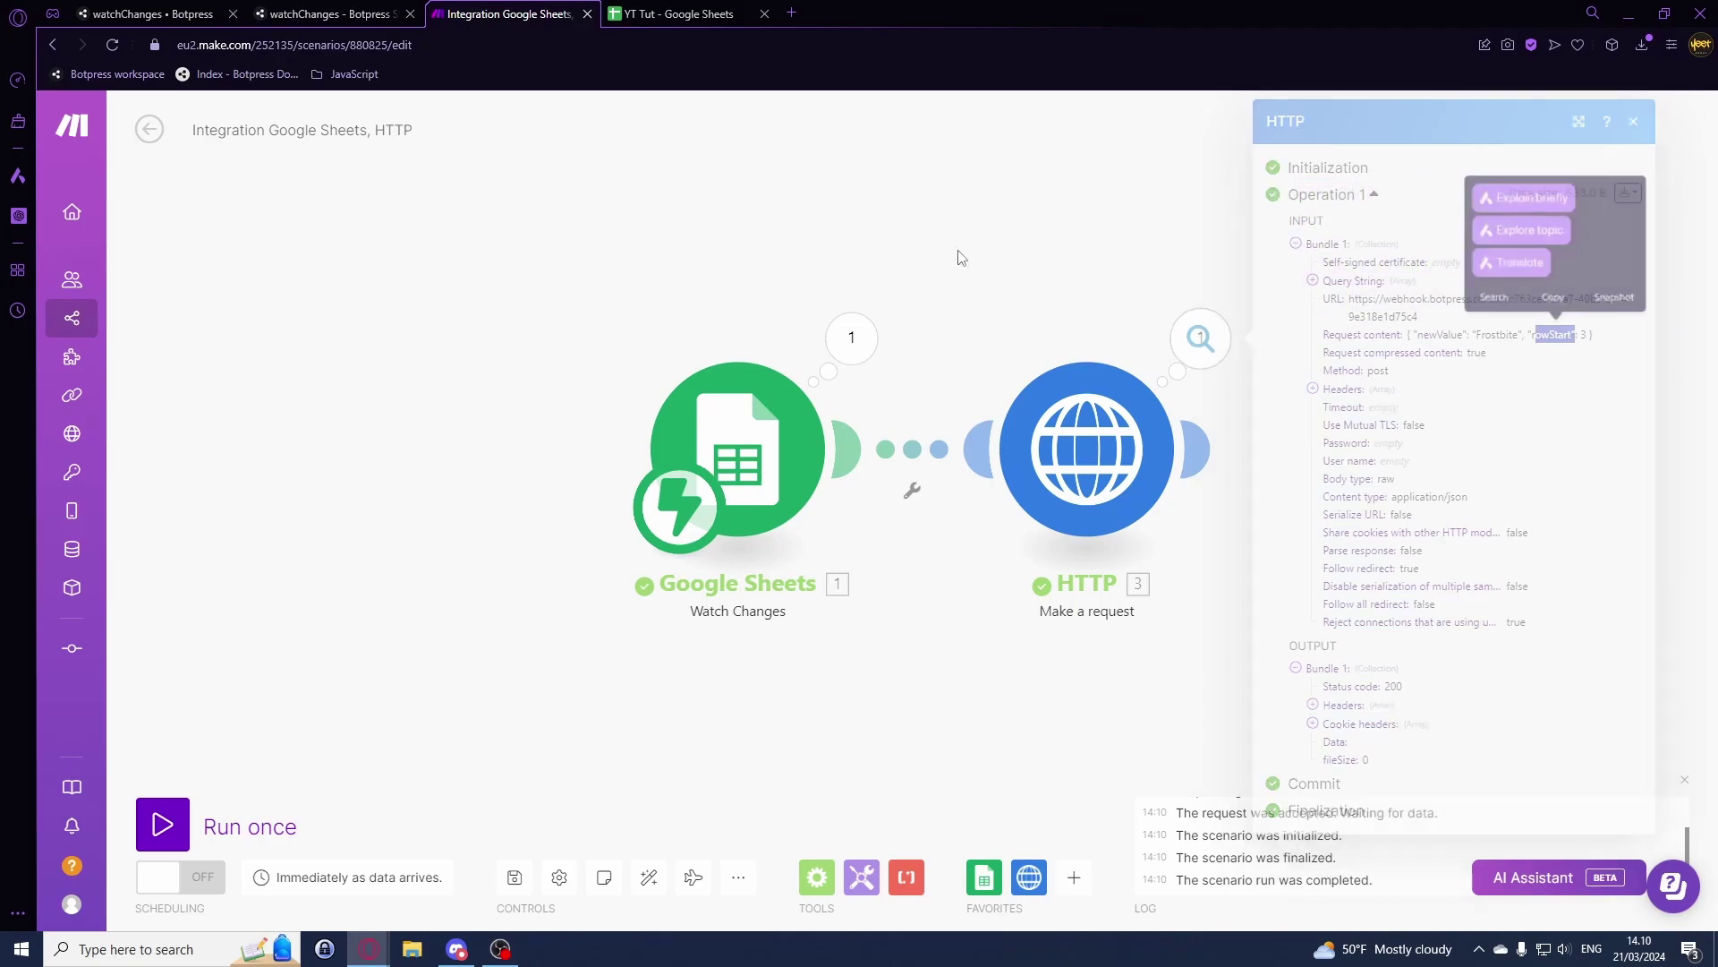
# Step: In Botpress, discover received events and select the POST with newValue 'Frostbite' and rowStart 3
pyautogui.click(326, 13)
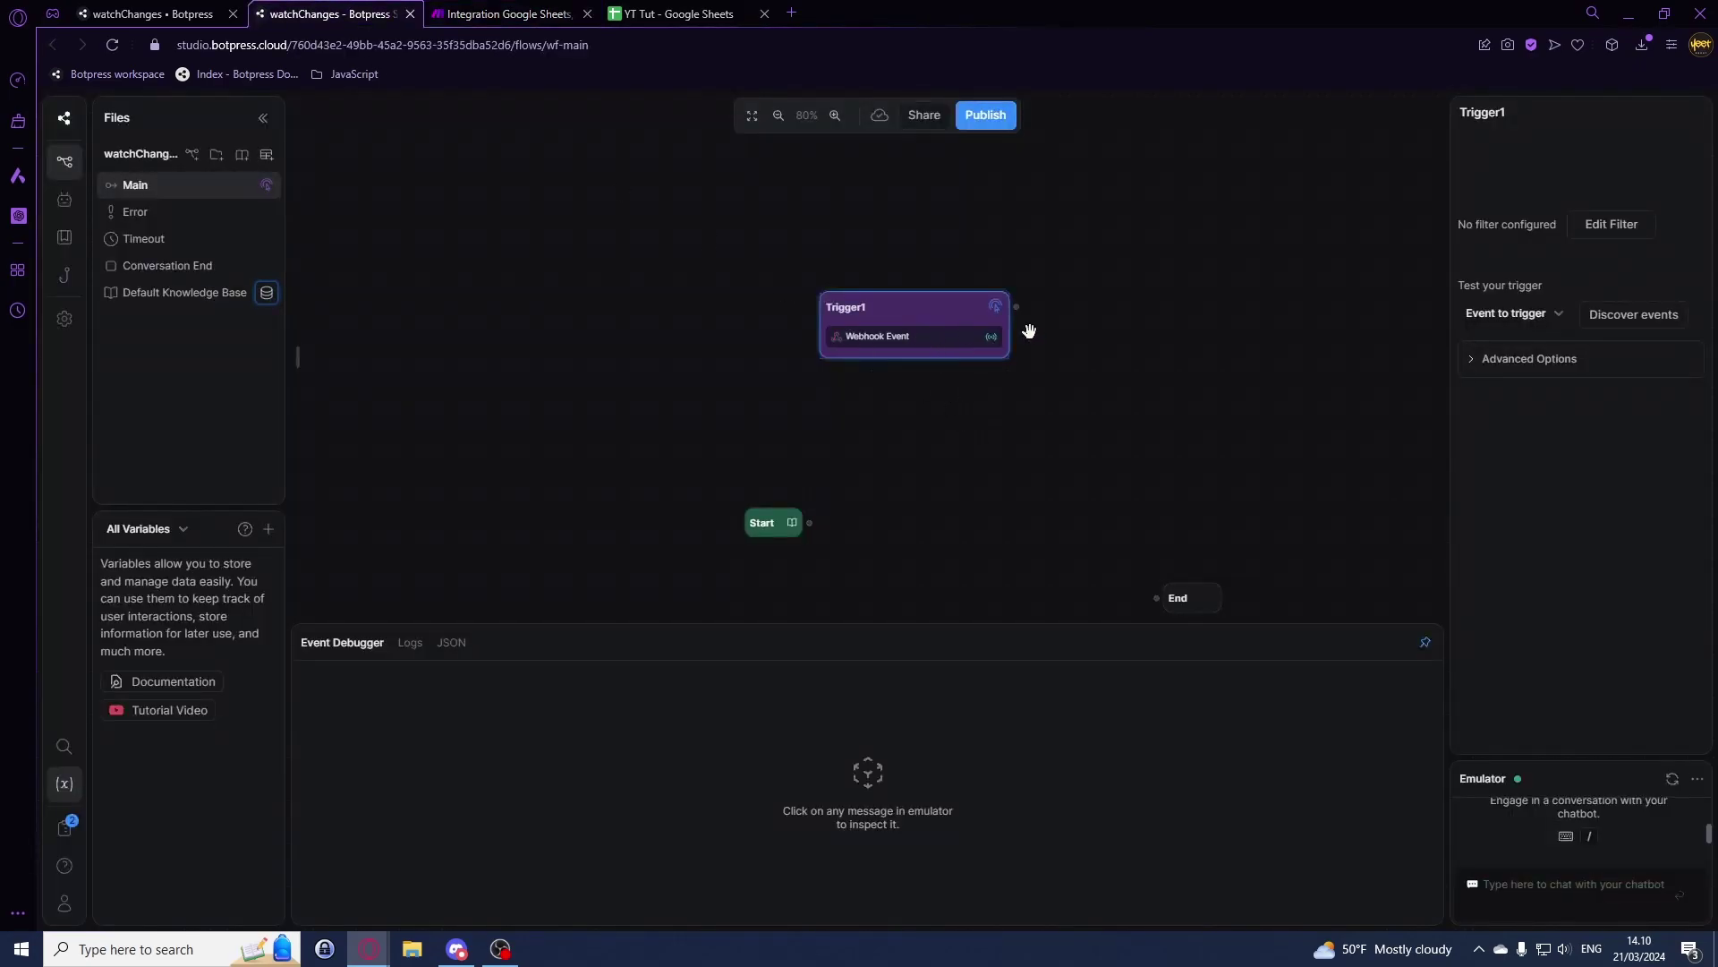
pyautogui.click(1622, 315)
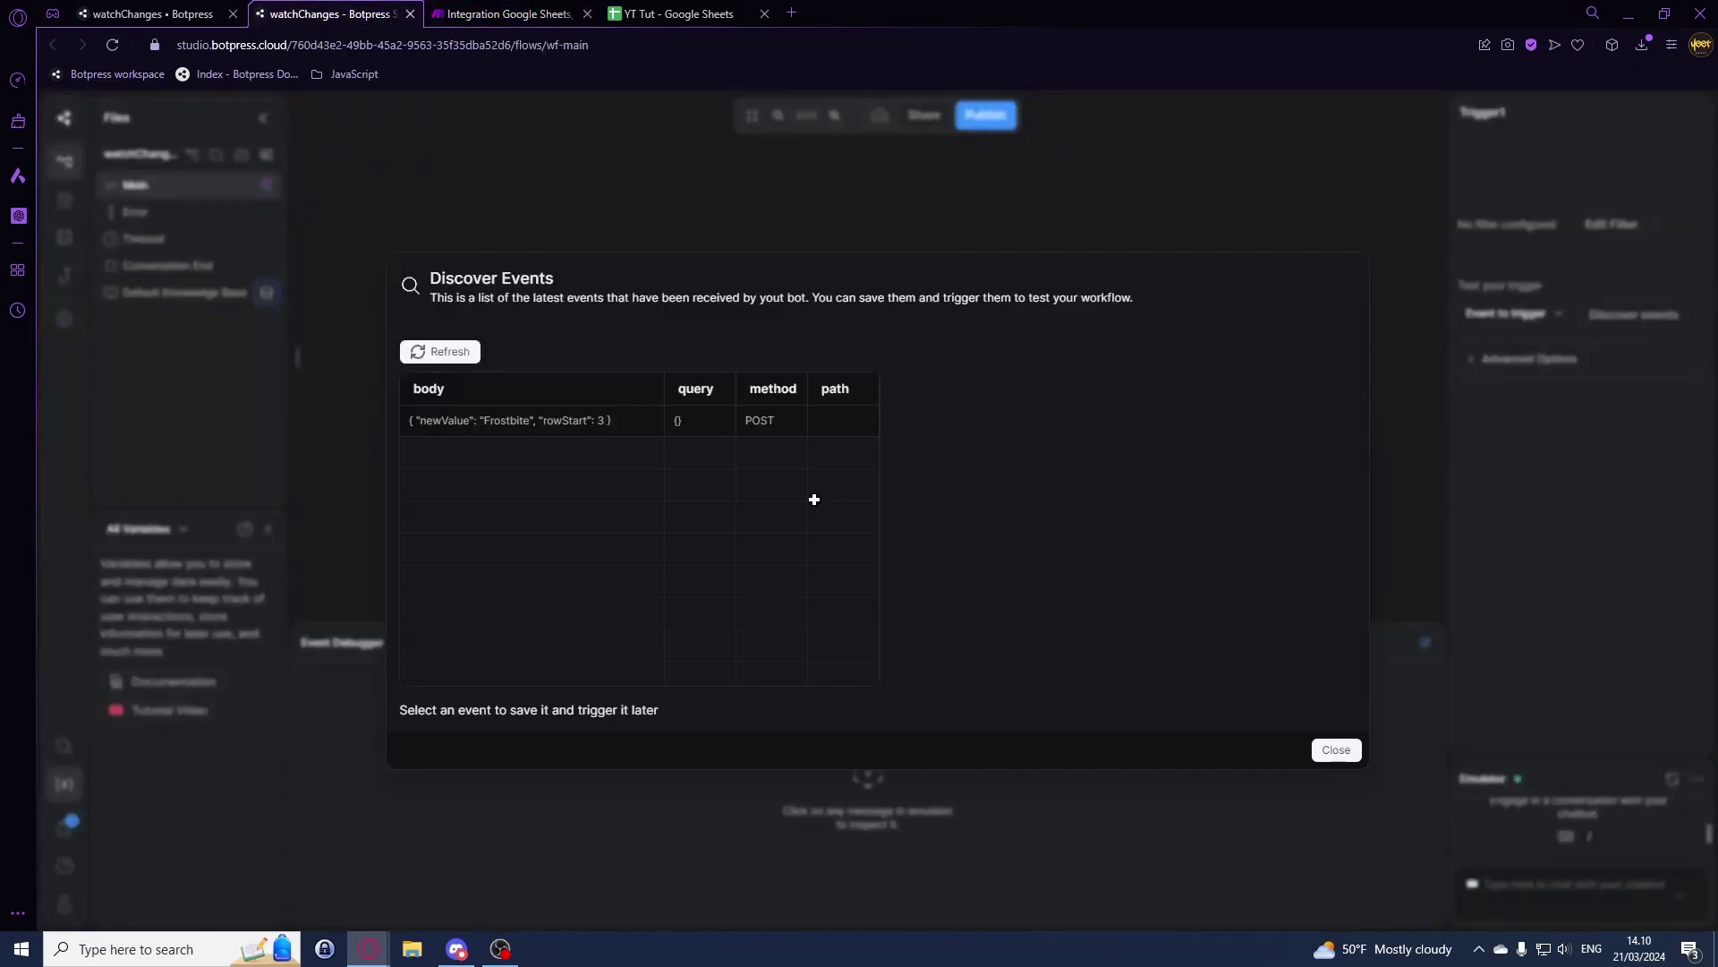
pyautogui.click(541, 428)
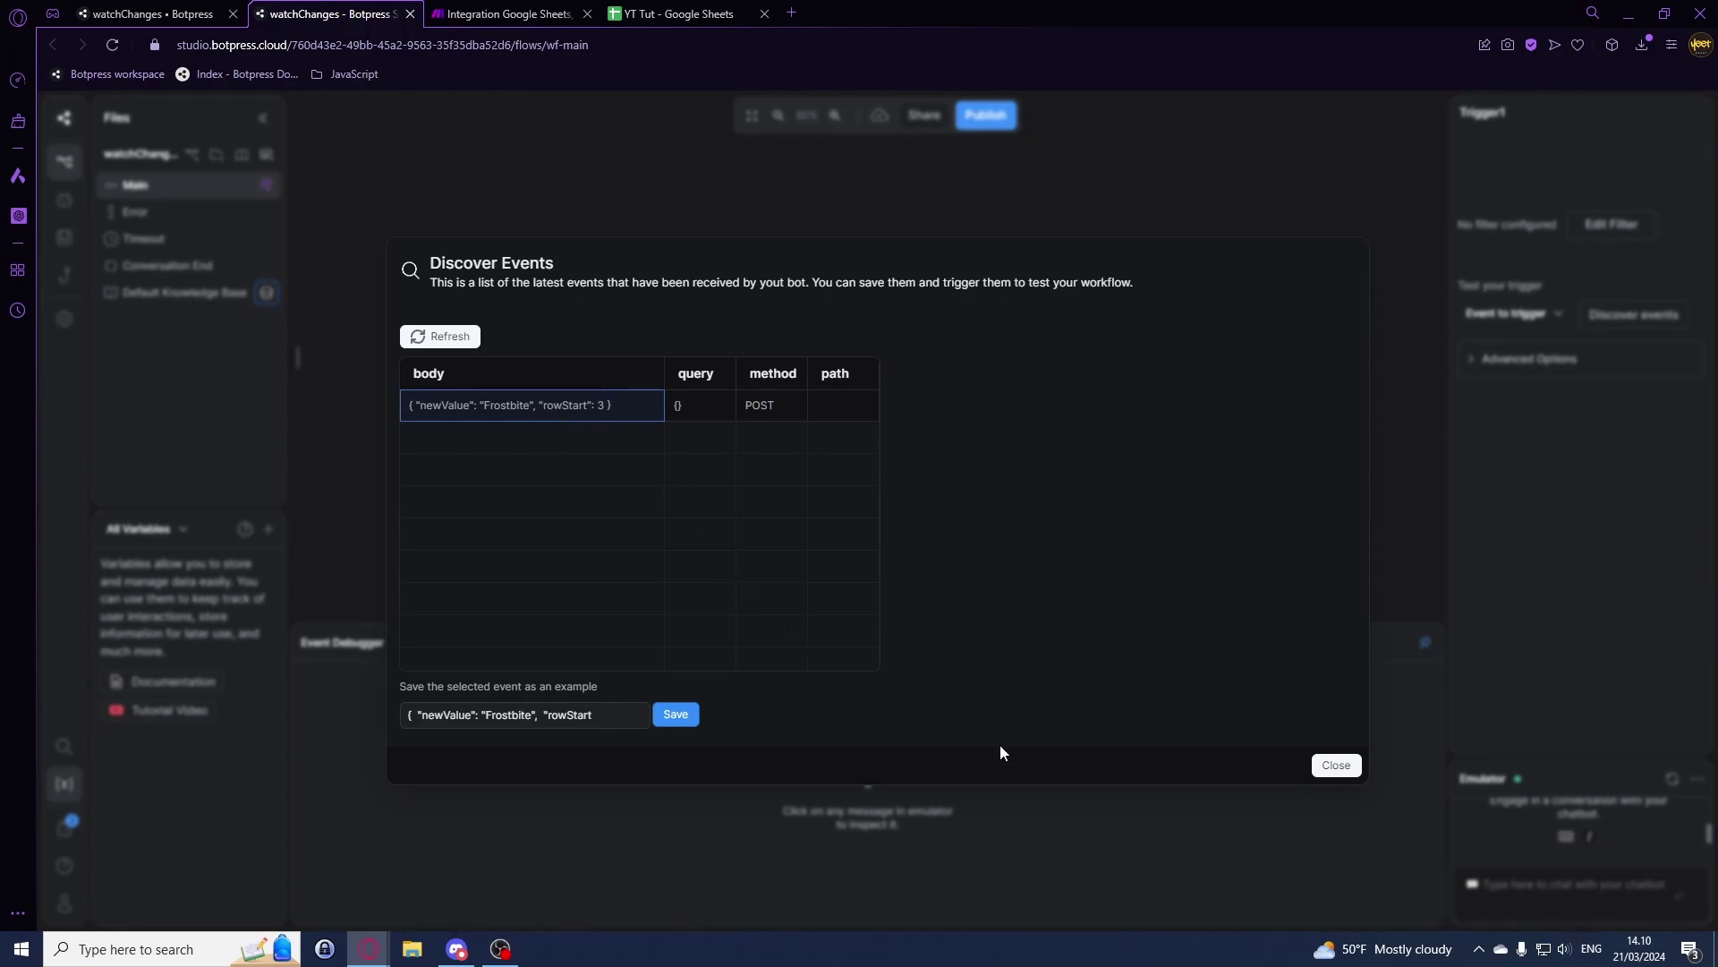